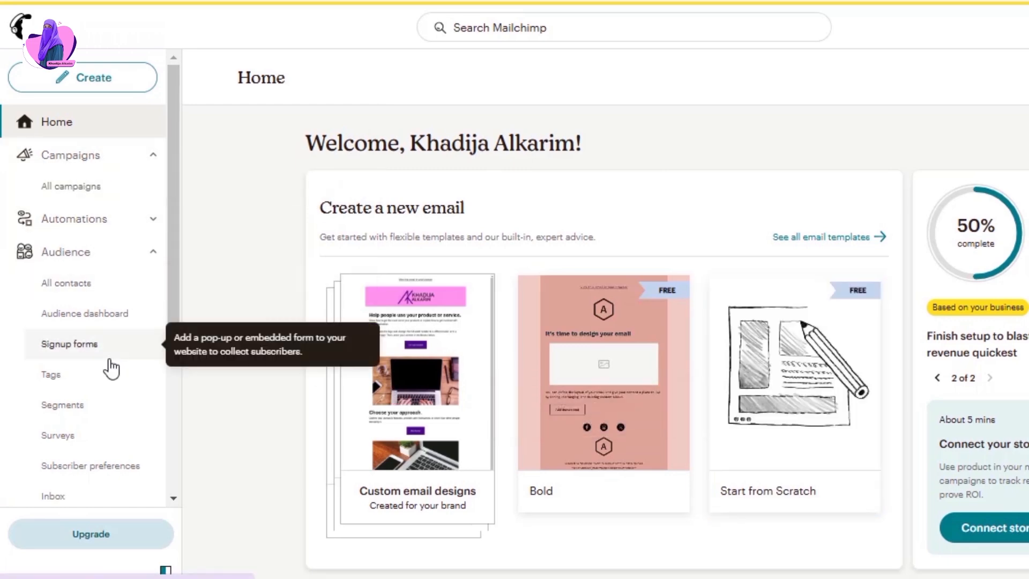
- Open the existing contact form for editing from the audience's signup forms
{"action": "left_click", "coordinate": [57, 353]}
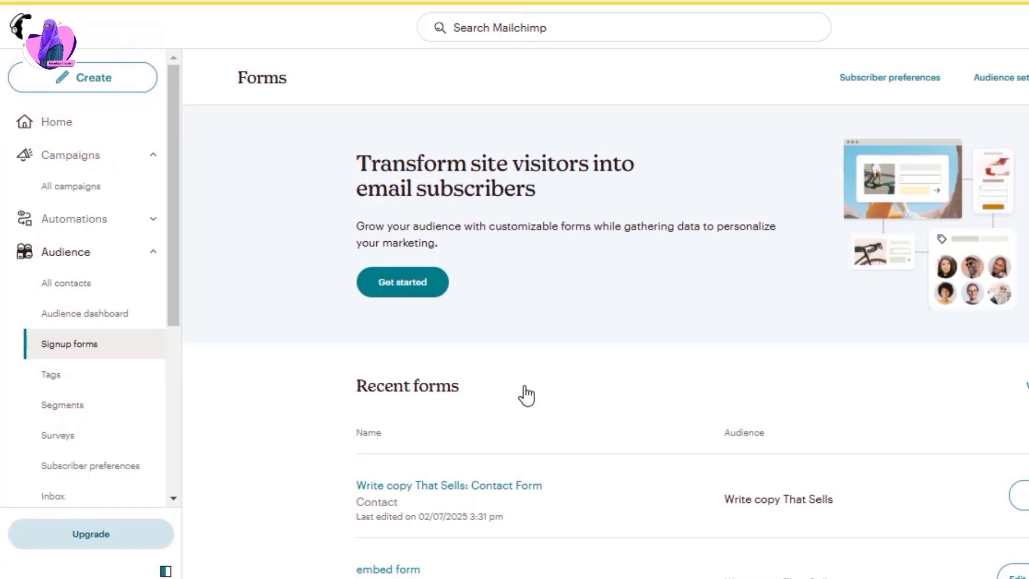
{"action": "scroll", "coordinate": [526, 396], "scroll_direction": "down", "scroll_amount": 5}
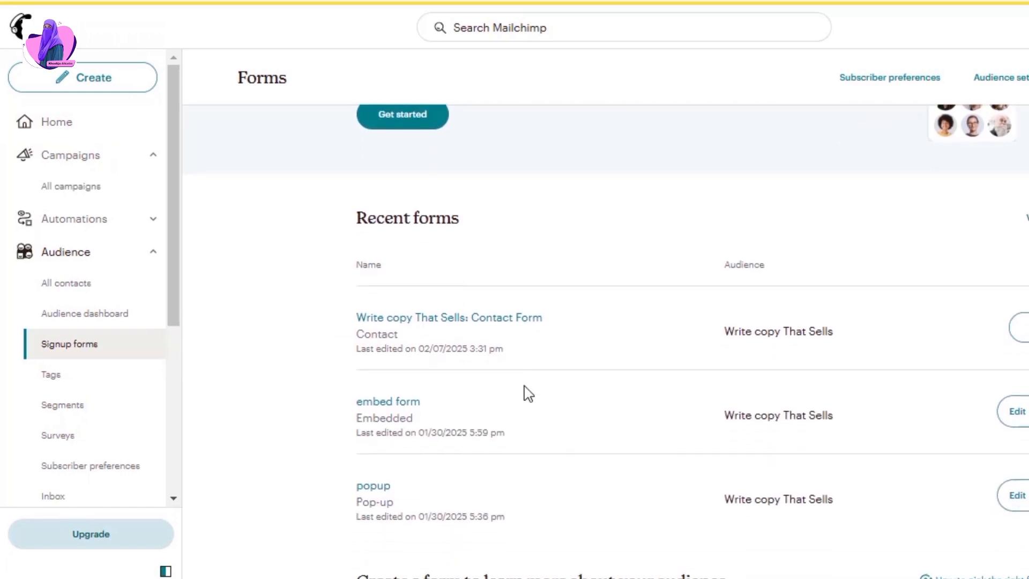
{"action": "scroll", "coordinate": [527, 394], "scroll_direction": "down", "scroll_amount": 10}
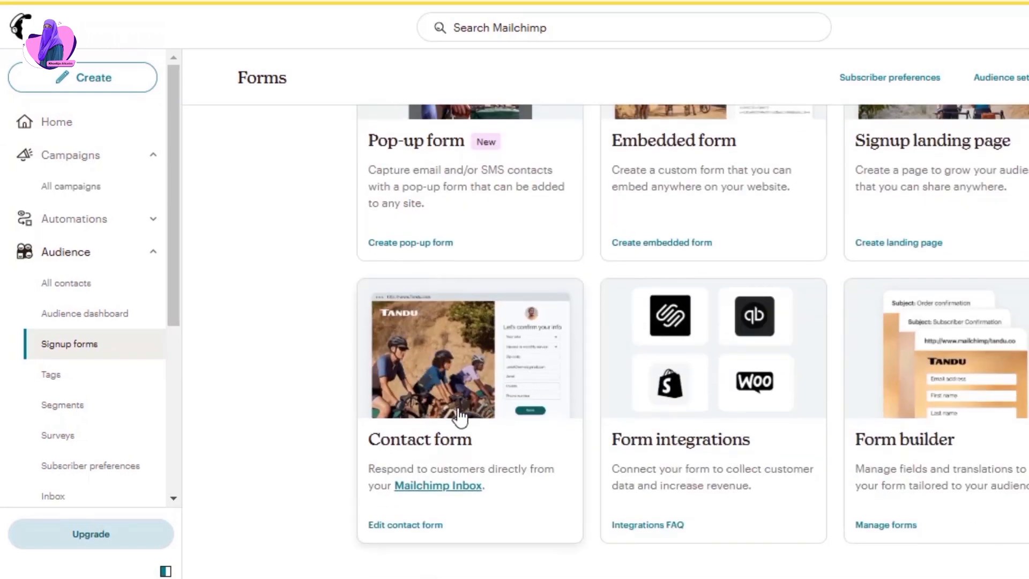
{"action": "left_click", "coordinate": [476, 377]}
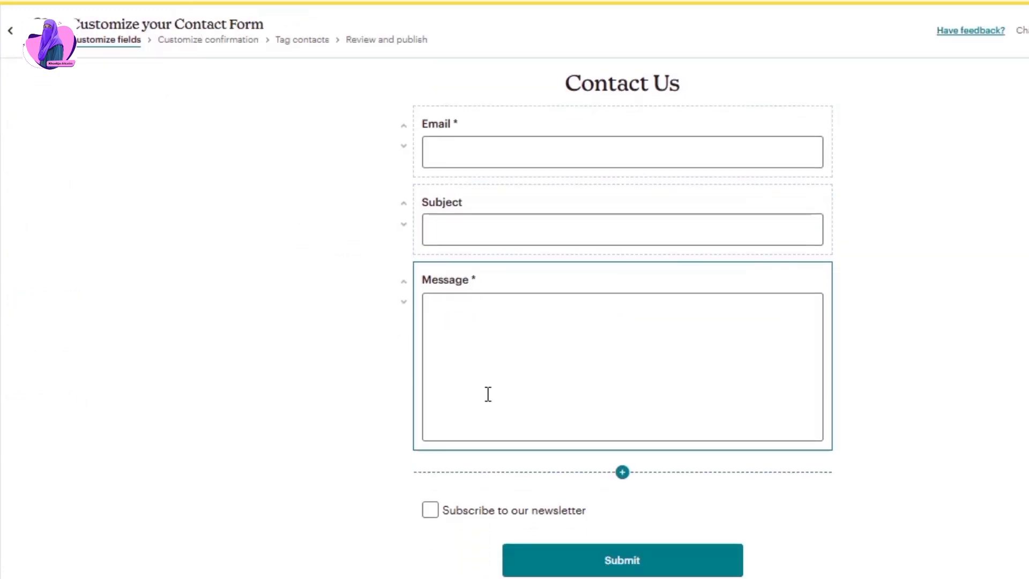
- Look through the fields that can be added to the contact form beneath the Message field, leaving the list without choosing one
{"action": "scroll", "coordinate": [487, 393], "scroll_direction": "down", "scroll_amount": 2}
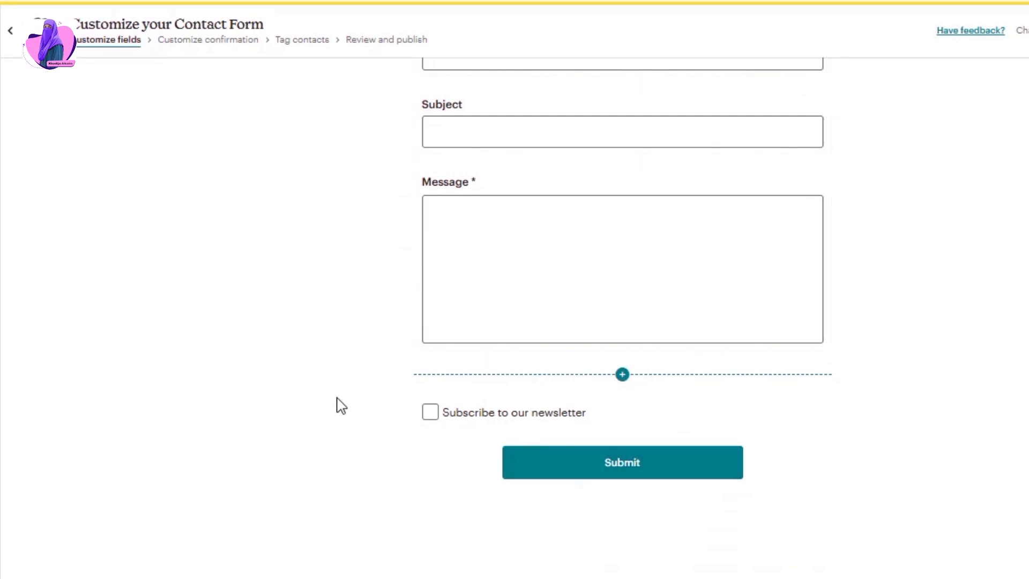
{"action": "left_click", "coordinate": [622, 374]}
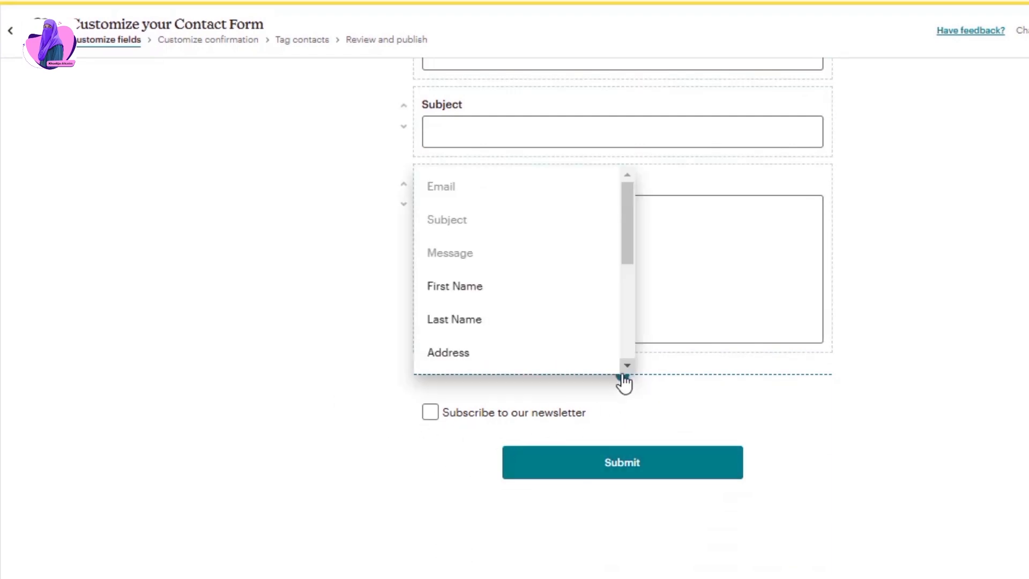
{"action": "scroll", "coordinate": [535, 343], "scroll_direction": "down", "scroll_amount": 4}
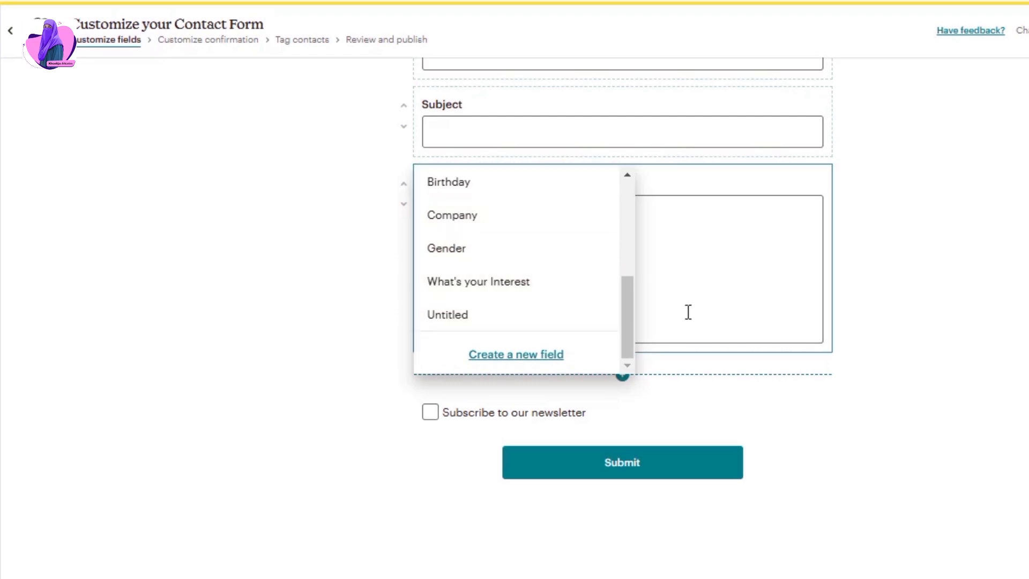
{"action": "left_click", "coordinate": [961, 421]}
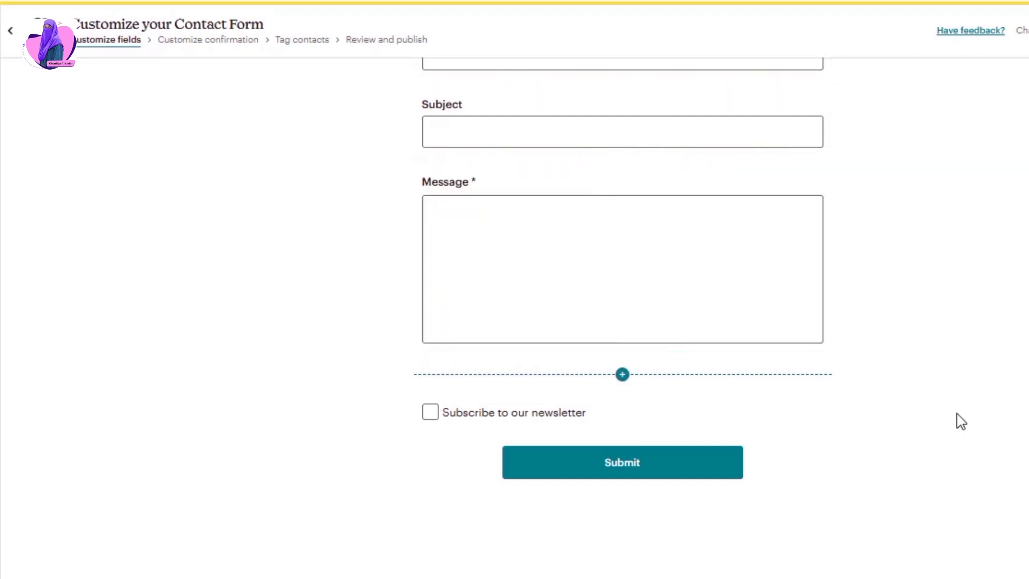
{"action": "scroll", "coordinate": [960, 422], "scroll_direction": "up", "scroll_amount": 3}
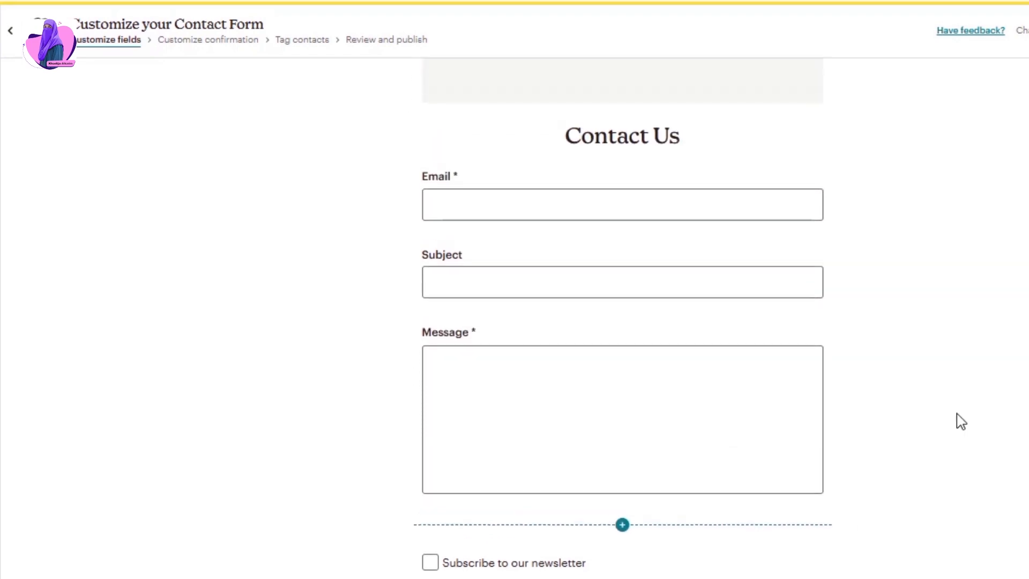
{"action": "scroll", "coordinate": [959, 421], "scroll_direction": "up", "scroll_amount": 2}
{"action": "scroll", "coordinate": [958, 420], "scroll_direction": "down", "scroll_amount": 3}
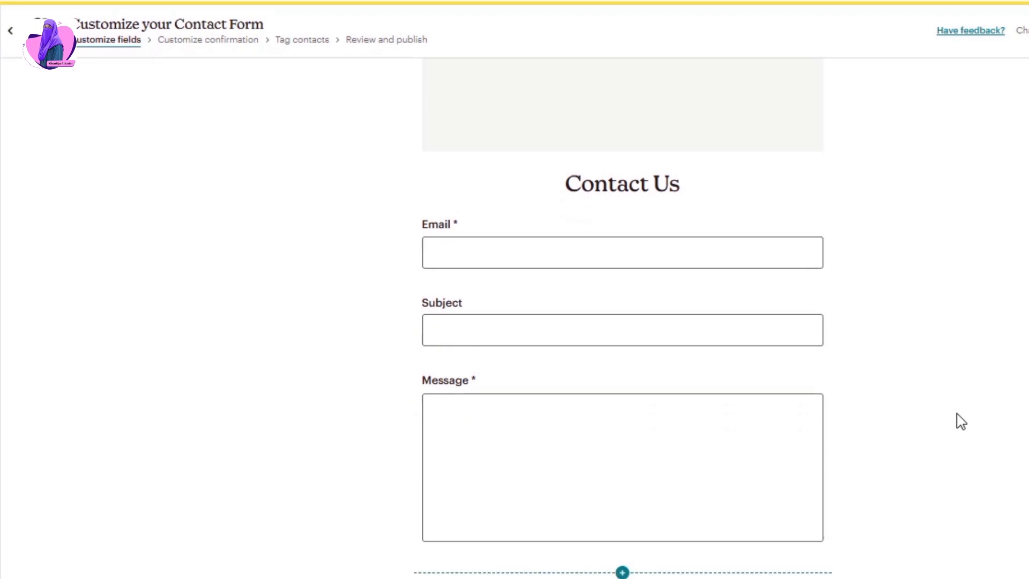
- Set the image above the Contact Us heading to the uploaded file image-393x800-3caec.png and check the form
{"action": "scroll", "coordinate": [630, 177], "scroll_direction": "up", "scroll_amount": 5}
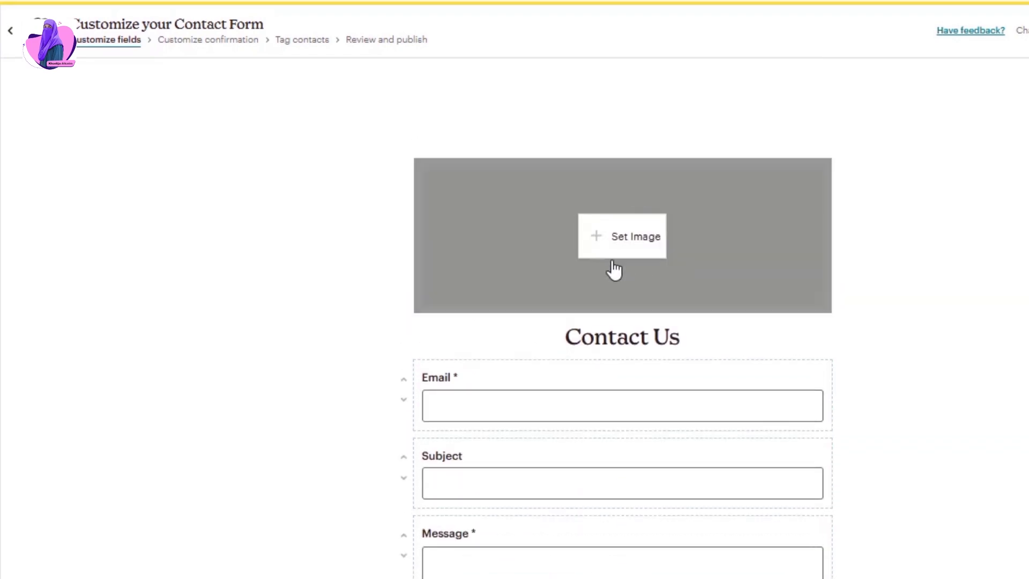
{"action": "left_click", "coordinate": [593, 249]}
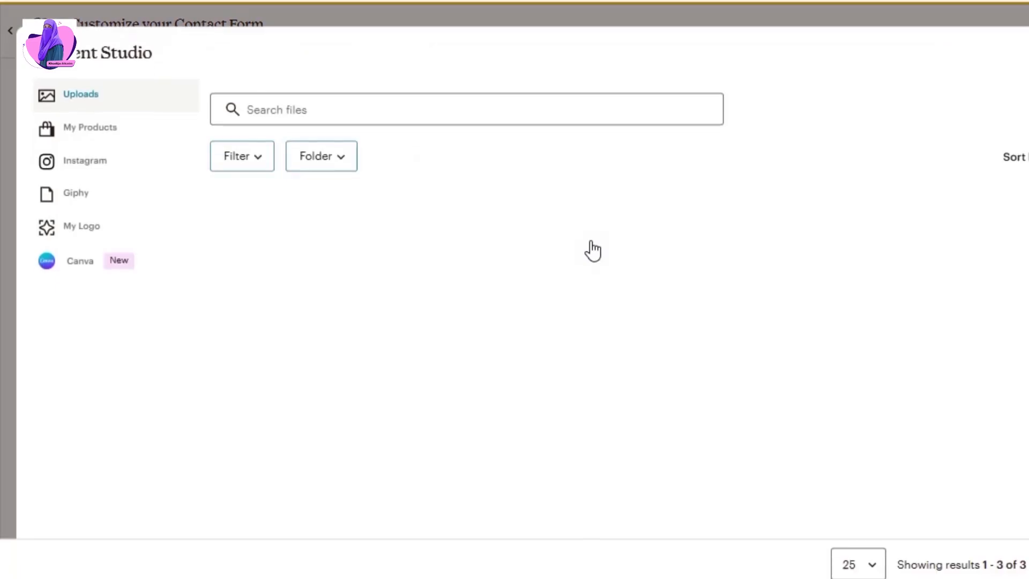
{"action": "left_click", "coordinate": [402, 226]}
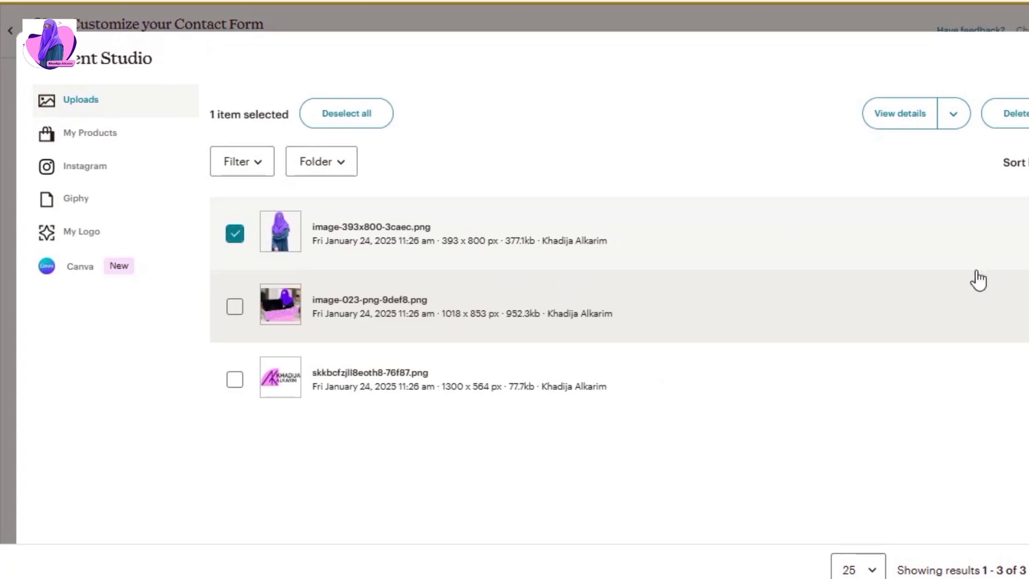
{"action": "left_click", "coordinate": [1028, 113]}
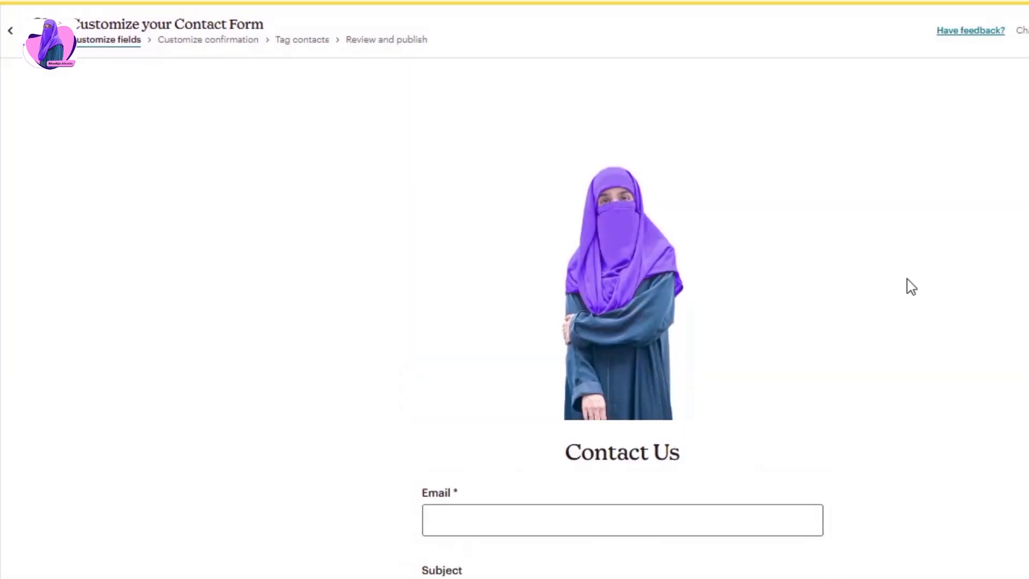
{"action": "scroll", "coordinate": [910, 296], "scroll_direction": "down", "scroll_amount": 2}
{"action": "mouse_move", "coordinate": [764, 270]}
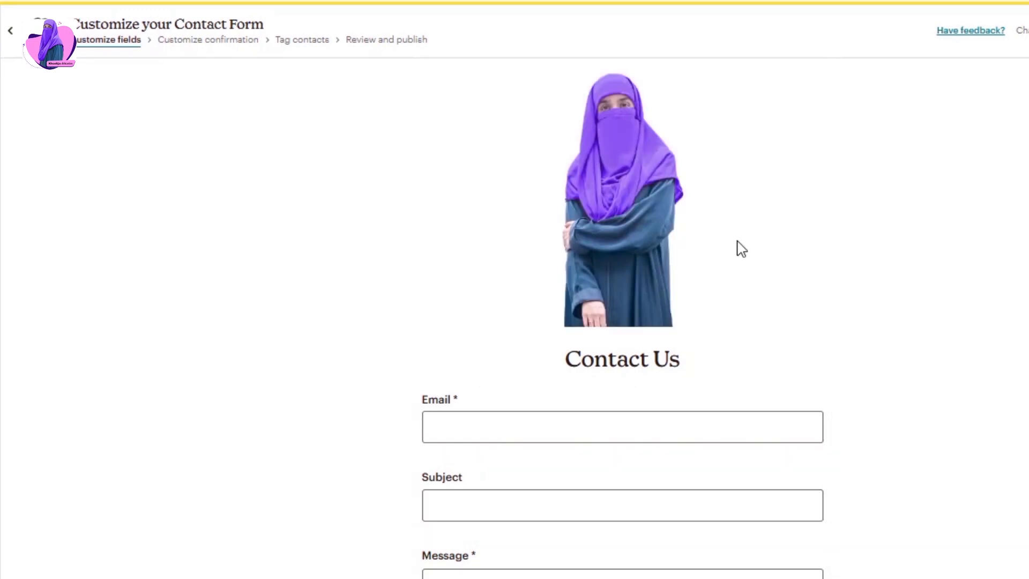
{"action": "scroll", "coordinate": [833, 232], "scroll_direction": "down", "scroll_amount": 3}
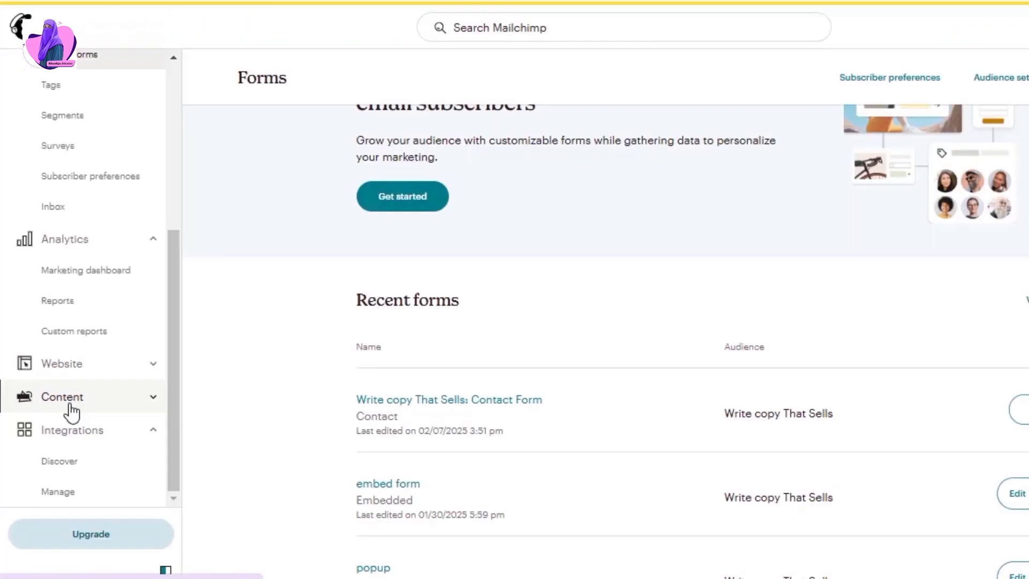
- Open the saved email templates among the account's content
{"action": "left_click", "coordinate": [67, 400]}
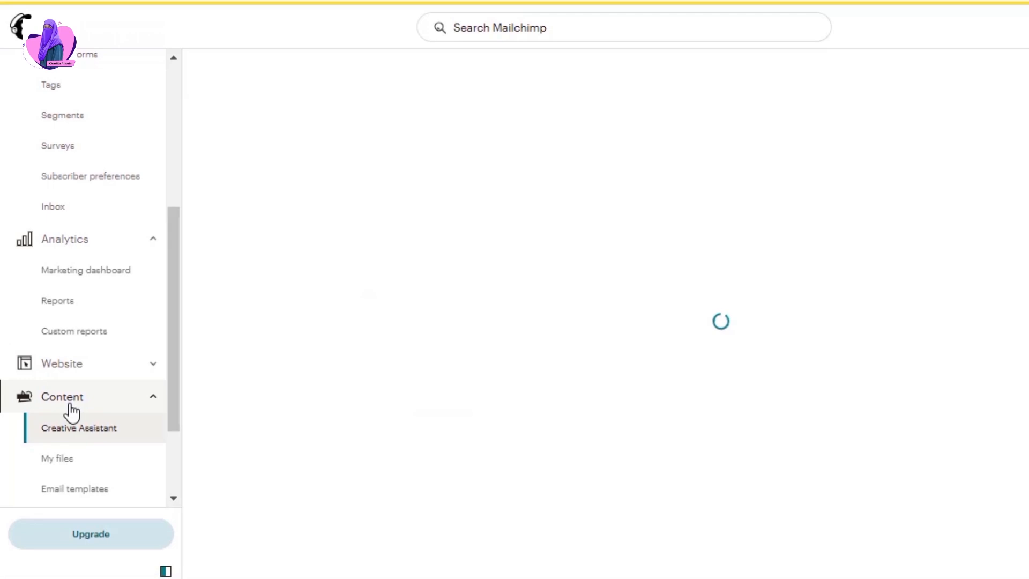
{"action": "scroll", "coordinate": [100, 442], "scroll_direction": "down", "scroll_amount": 2}
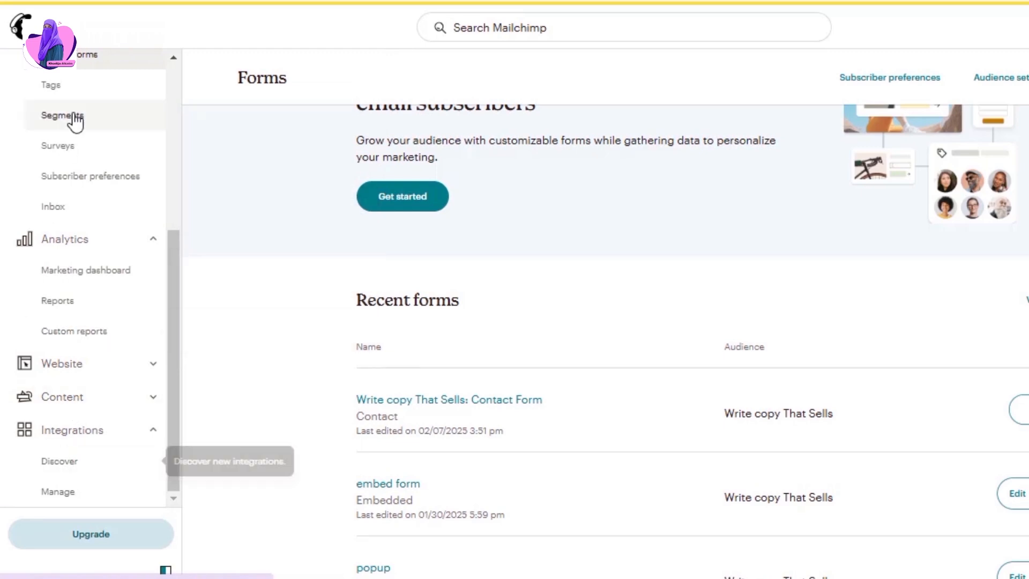
{"action": "left_click", "coordinate": [72, 413]}
{"action": "scroll", "coordinate": [102, 446], "scroll_direction": "down", "scroll_amount": 1}
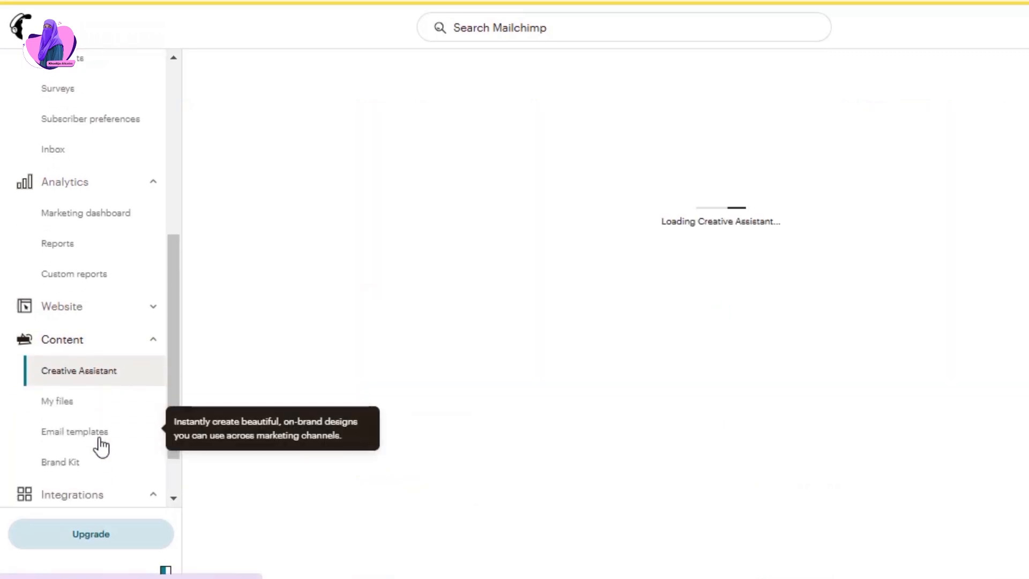
{"action": "scroll", "coordinate": [101, 446], "scroll_direction": "down", "scroll_amount": 1}
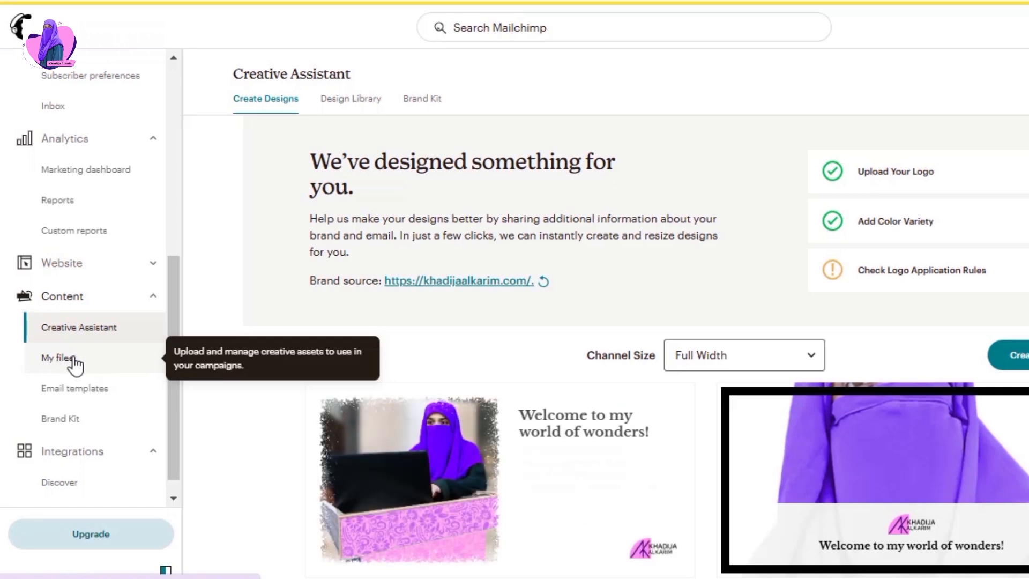
{"action": "left_click", "coordinate": [92, 395]}
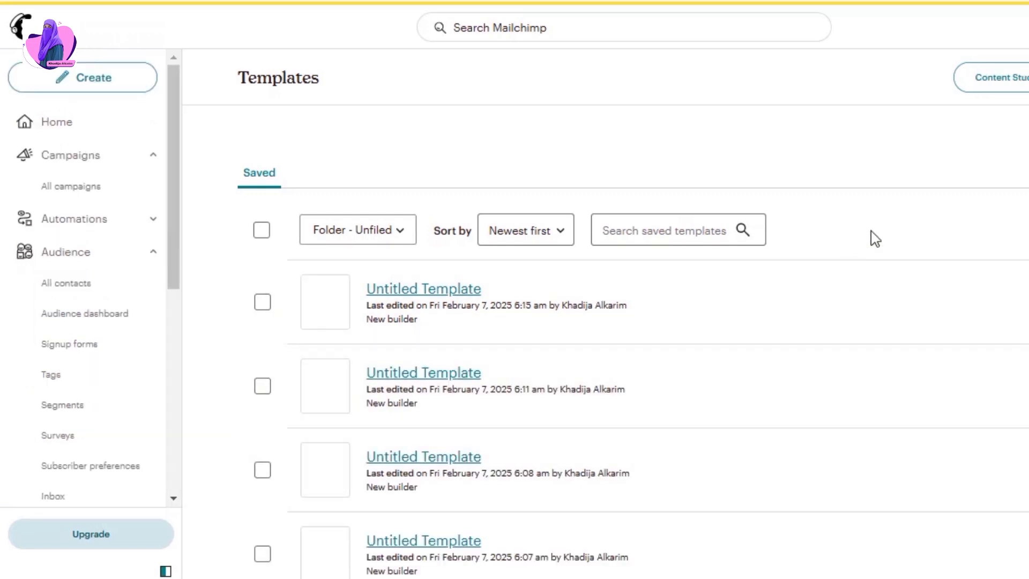
- Review the folder, sorting and search options for the saved templates and look through the list
{"action": "left_click", "coordinate": [399, 236]}
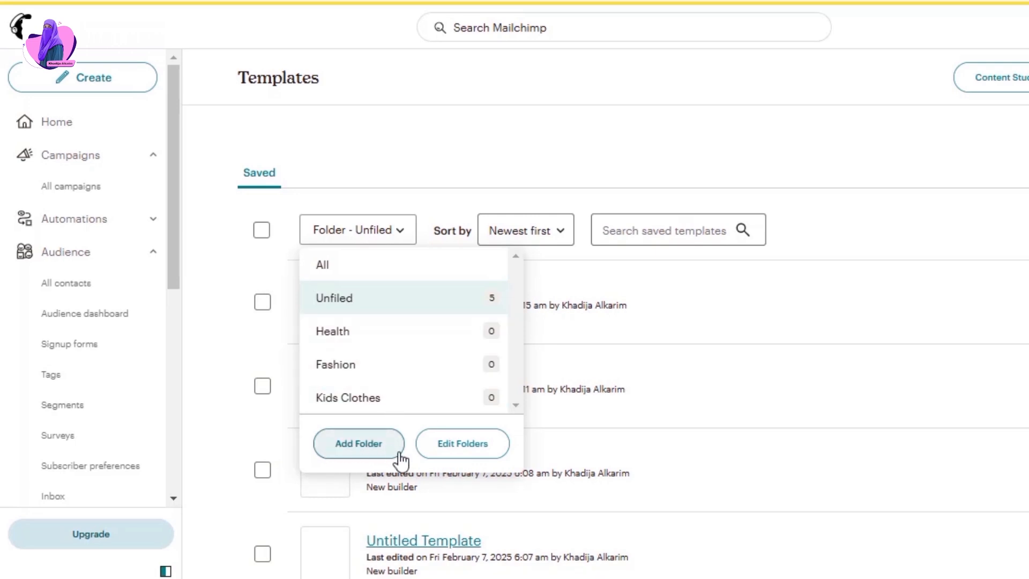
{"action": "left_click", "coordinate": [559, 240]}
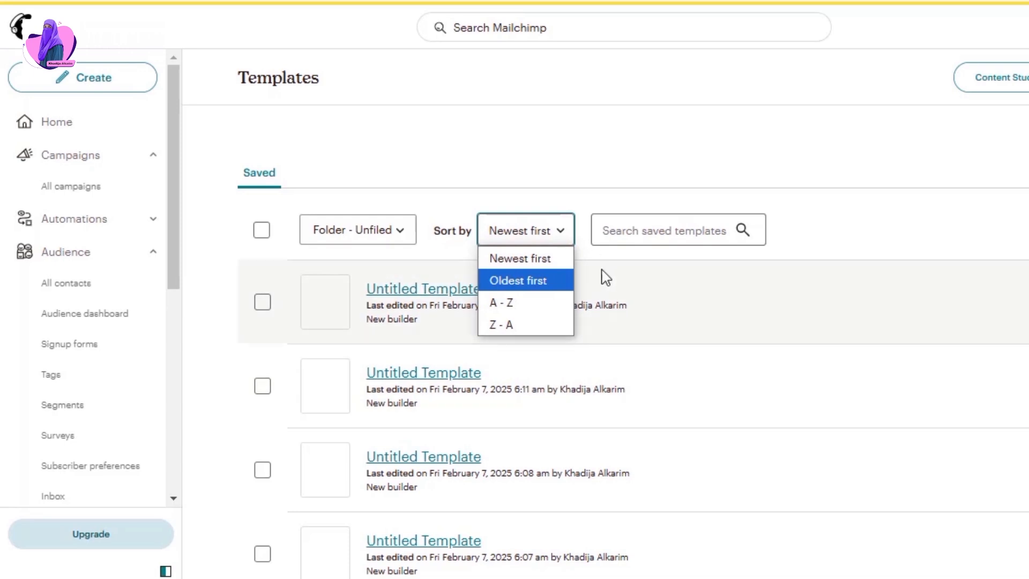
{"action": "left_click", "coordinate": [617, 239]}
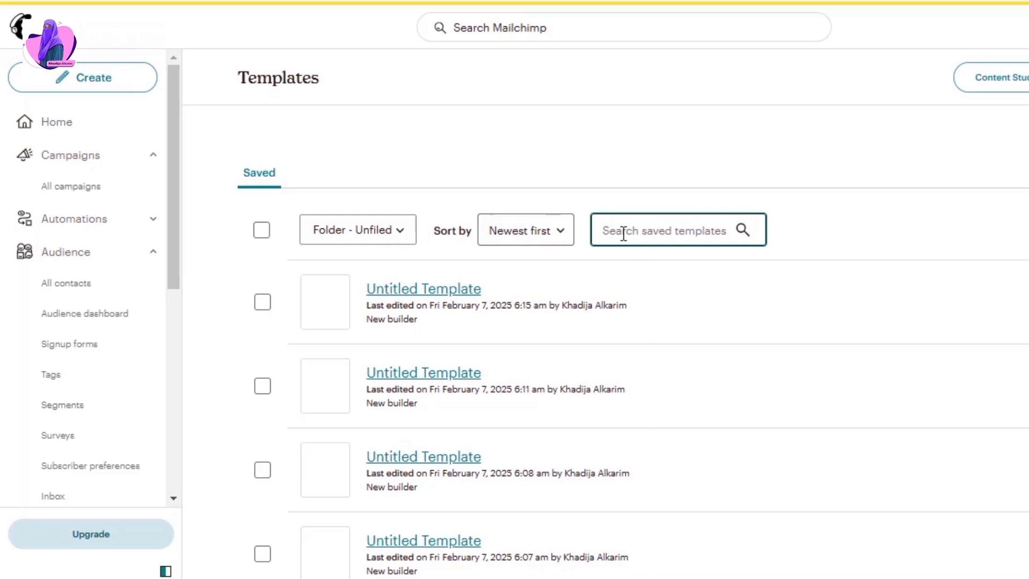
{"action": "scroll", "coordinate": [545, 456], "scroll_direction": "down", "scroll_amount": 3}
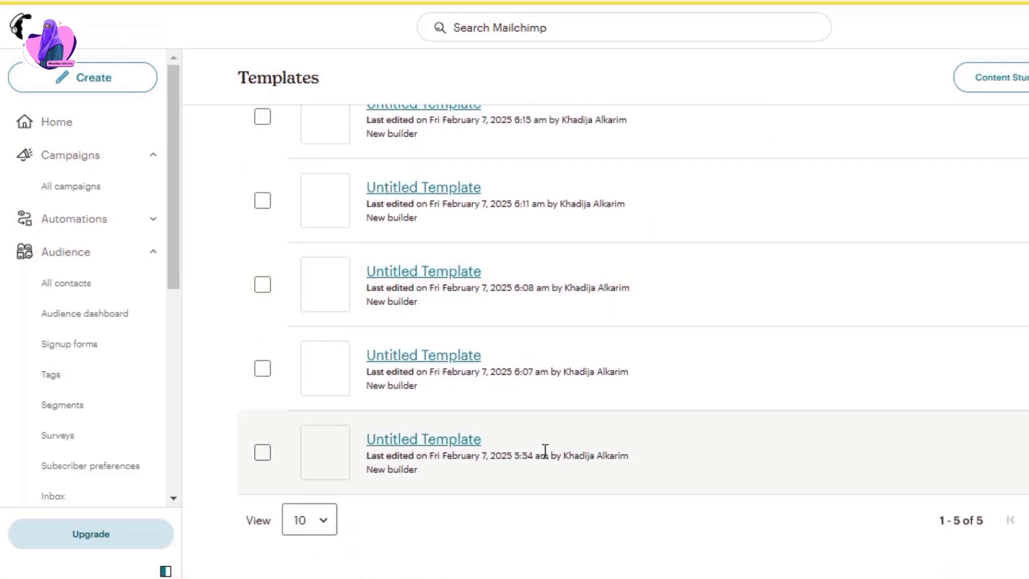
{"action": "scroll", "coordinate": [545, 450], "scroll_direction": "up", "scroll_amount": 3}
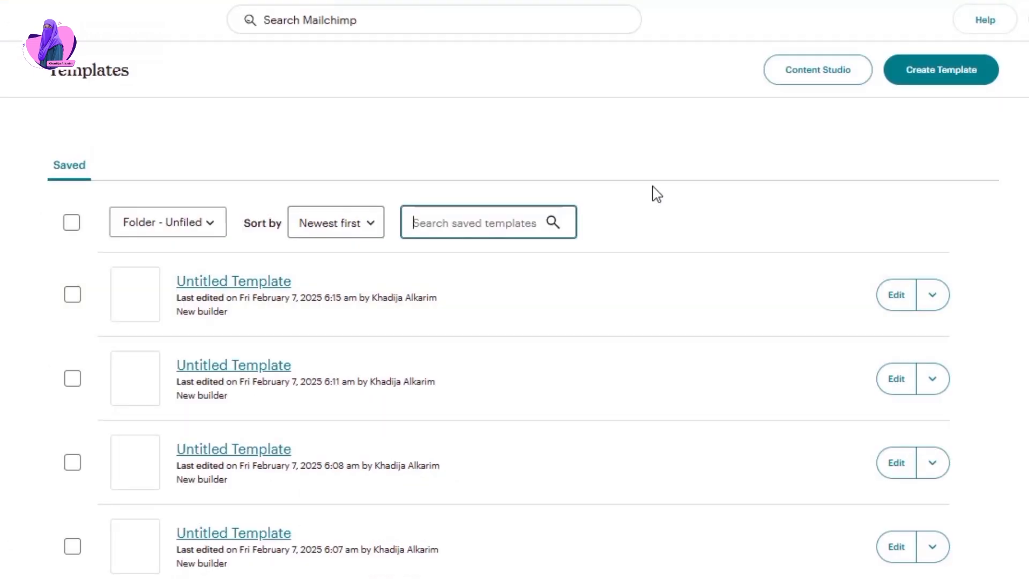
- Start creating a new template and browse the gallery of designs
{"action": "left_click", "coordinate": [942, 87]}
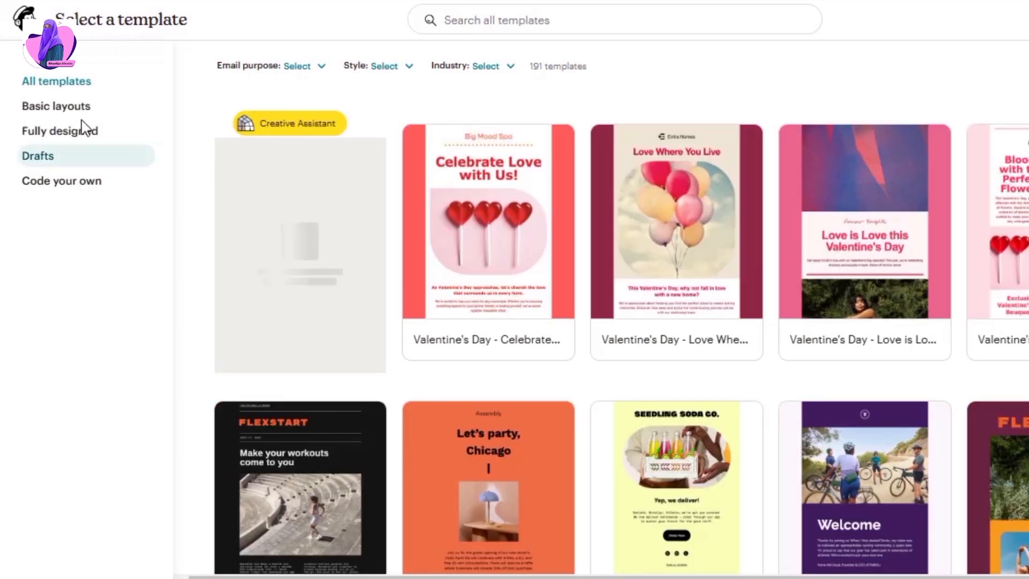
{"action": "left_click", "coordinate": [111, 136]}
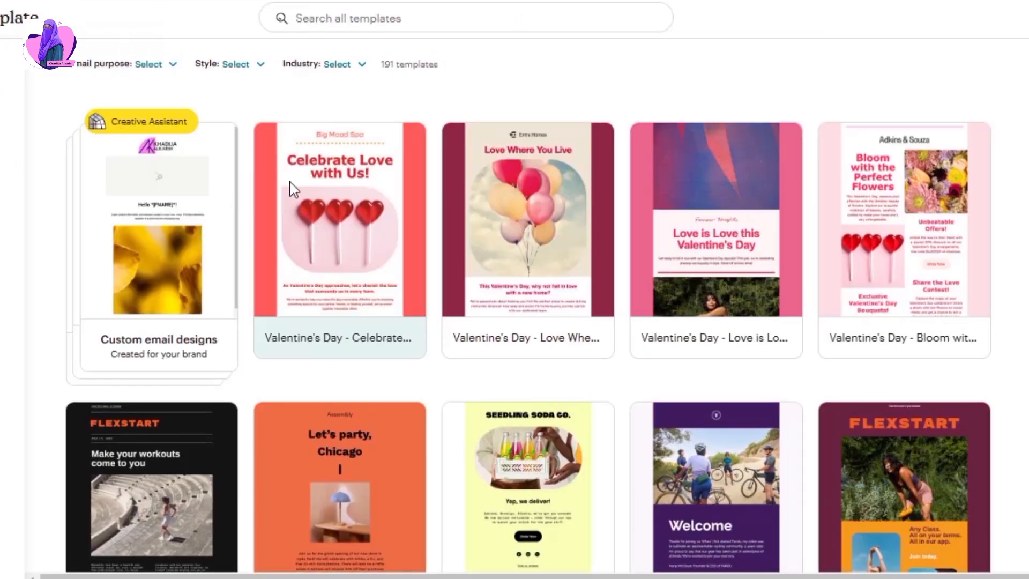
{"action": "scroll", "coordinate": [350, 281], "scroll_direction": "down", "scroll_amount": 5}
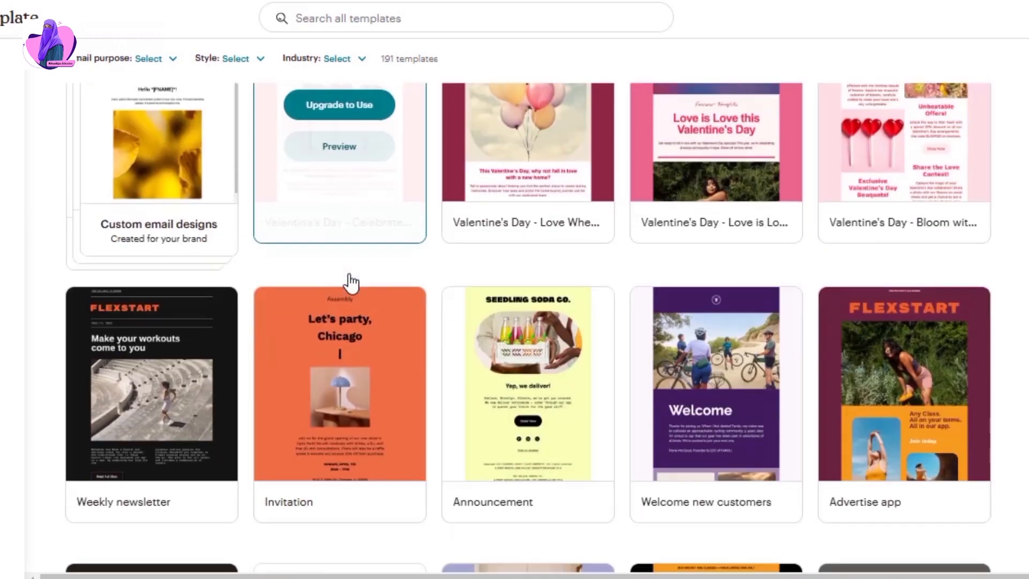
{"action": "scroll", "coordinate": [350, 280], "scroll_direction": "up", "scroll_amount": 5}
- Examine the email purpose and style options for filtering the template gallery without applying any
{"action": "left_click", "coordinate": [158, 59]}
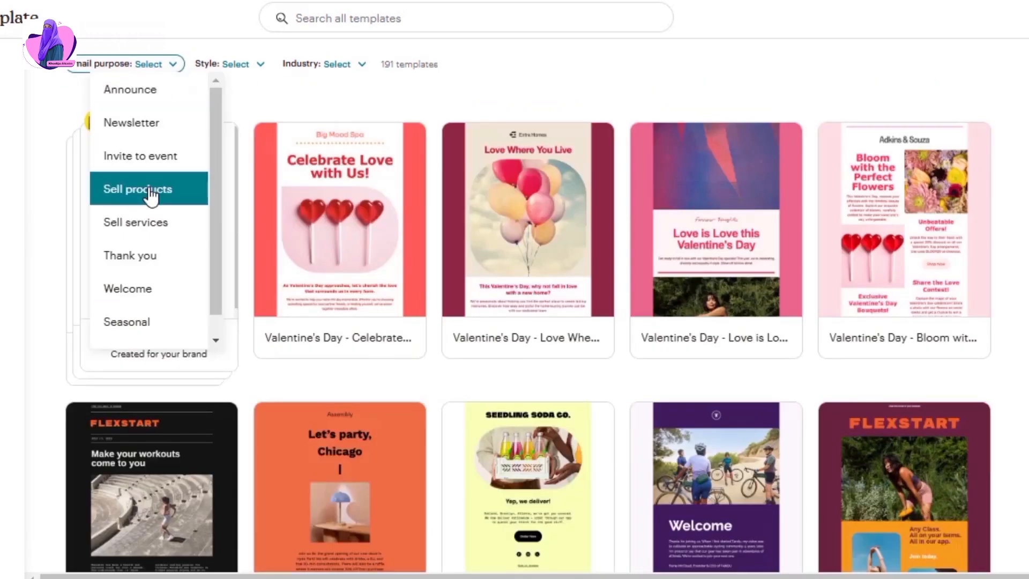
{"action": "scroll", "coordinate": [151, 197], "scroll_direction": "down", "scroll_amount": 1}
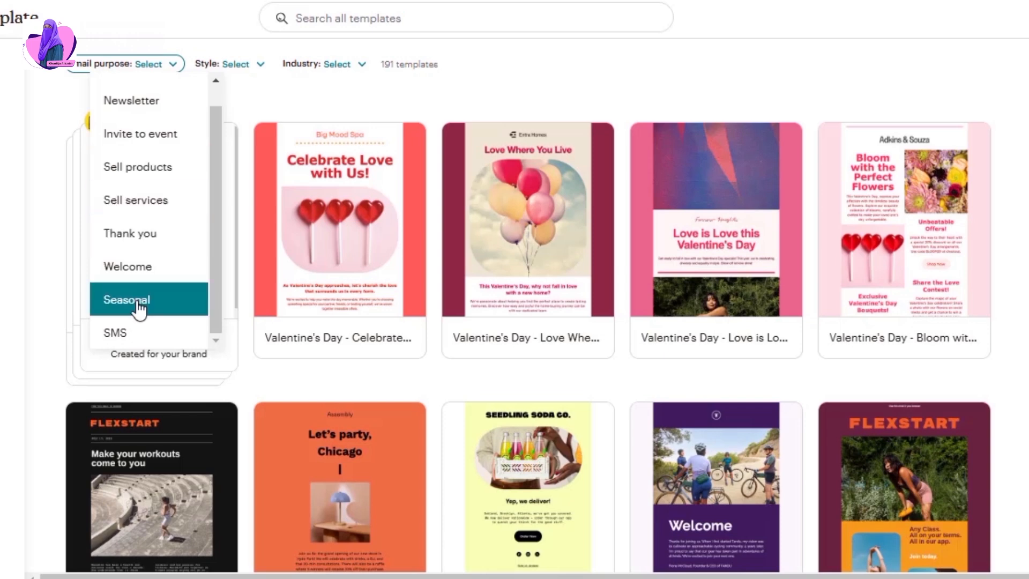
{"action": "scroll", "coordinate": [147, 140], "scroll_direction": "up", "scroll_amount": 1}
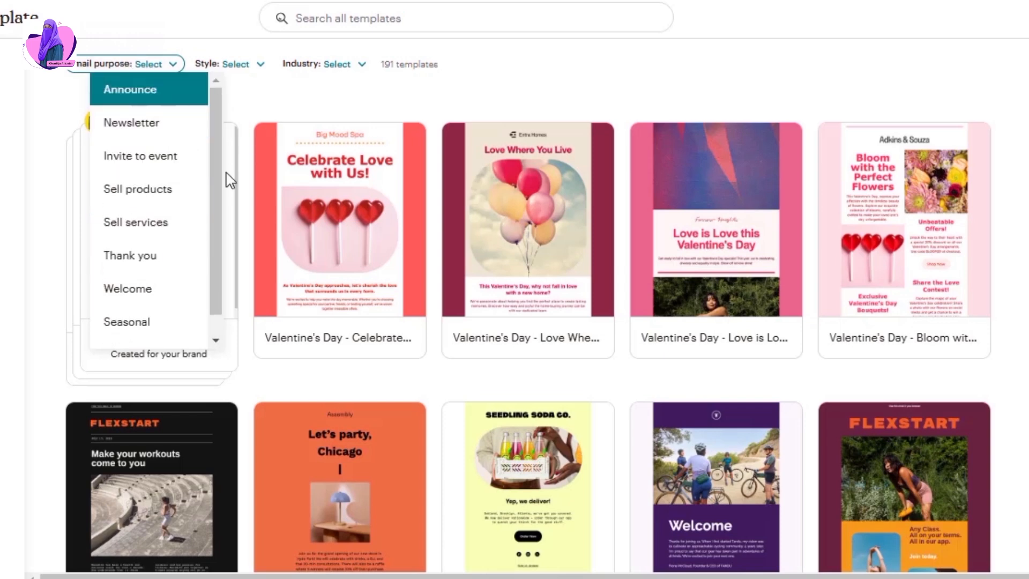
{"action": "left_click", "coordinate": [366, 106]}
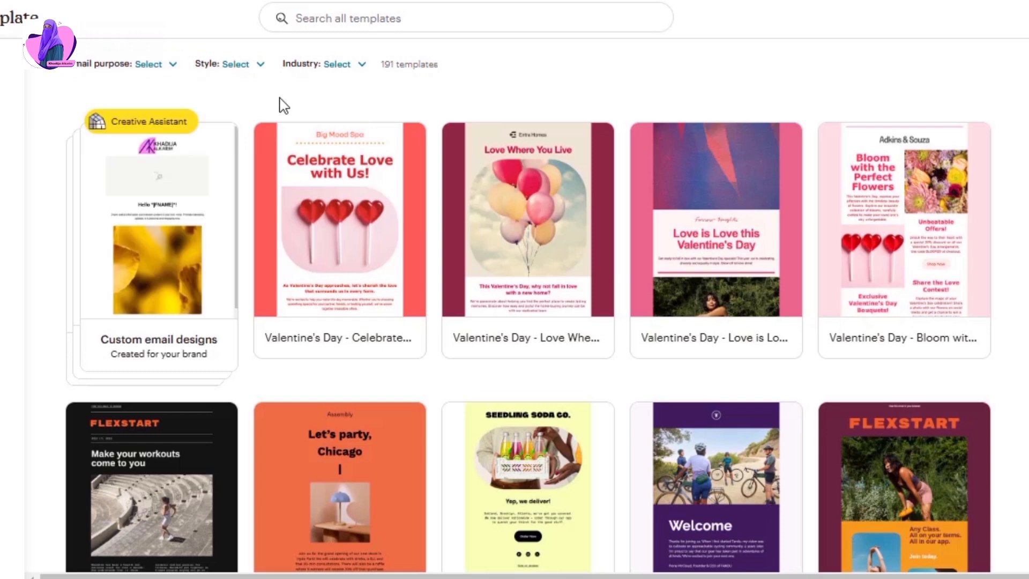
{"action": "left_click", "coordinate": [257, 72]}
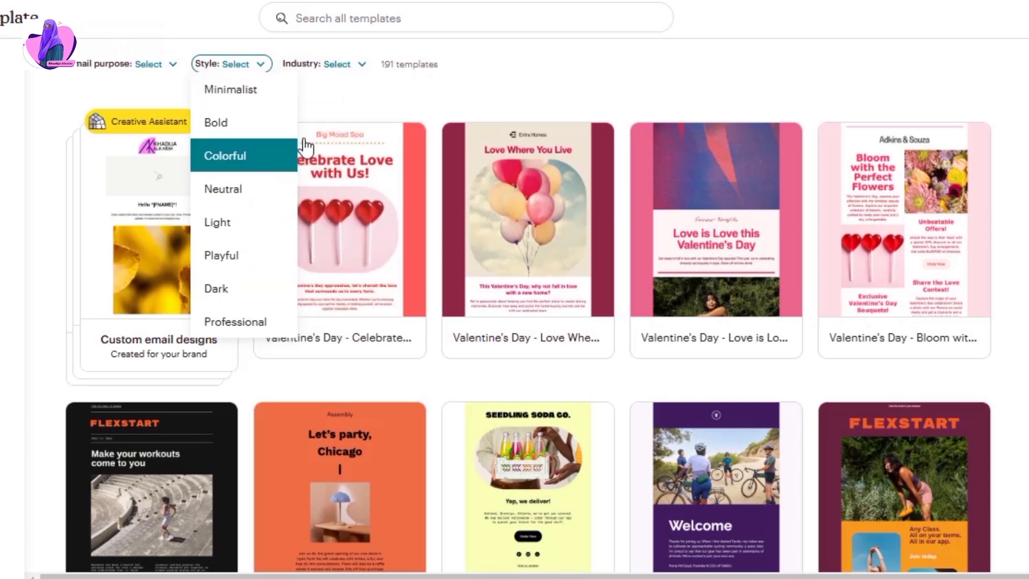
{"action": "left_click", "coordinate": [426, 105]}
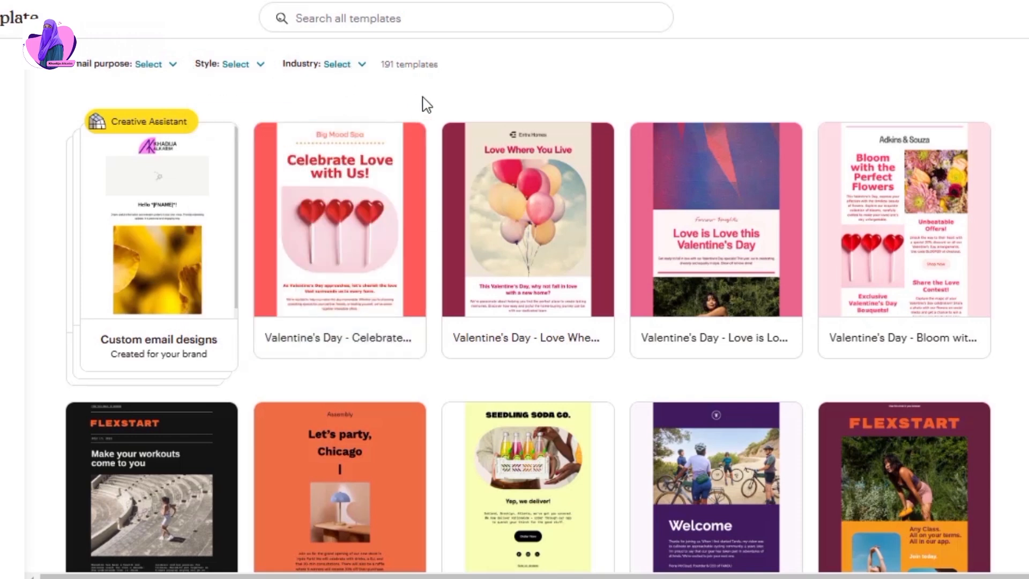
- Review the industry options for filtering the template gallery and leave the filter unset
{"action": "left_click", "coordinate": [361, 67]}
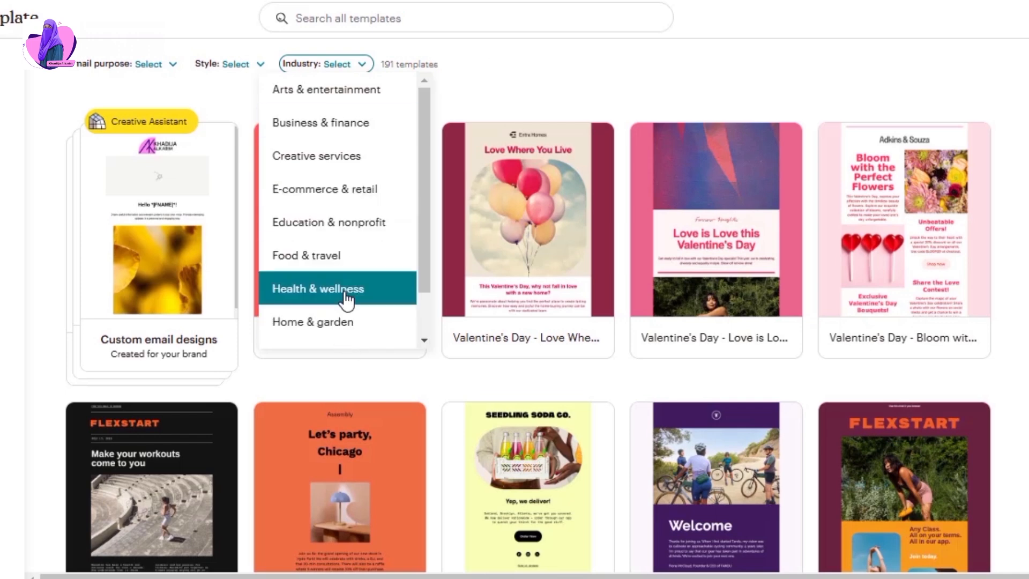
{"action": "scroll", "coordinate": [340, 292], "scroll_direction": "down", "scroll_amount": 1}
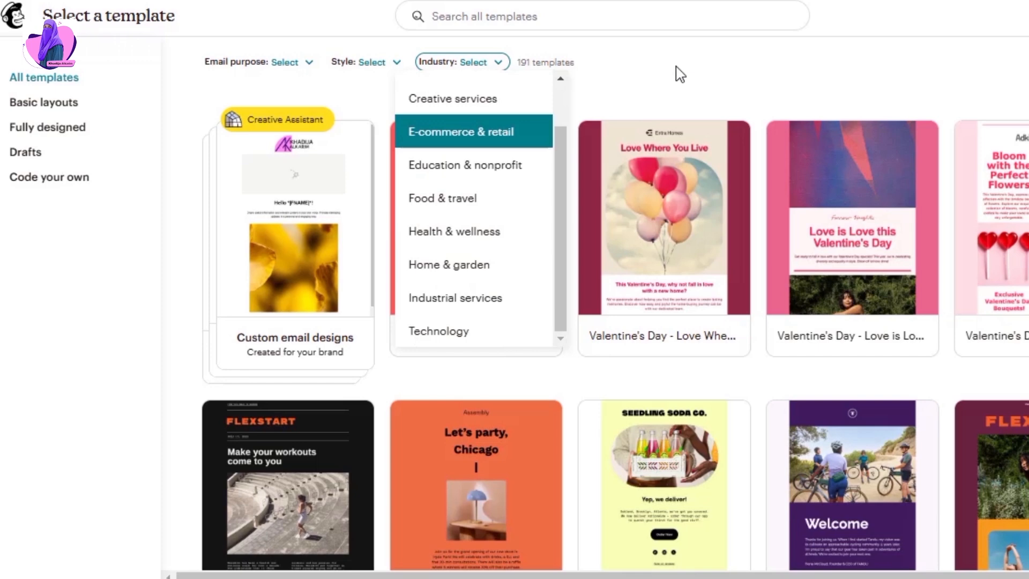
{"action": "left_click", "coordinate": [680, 74]}
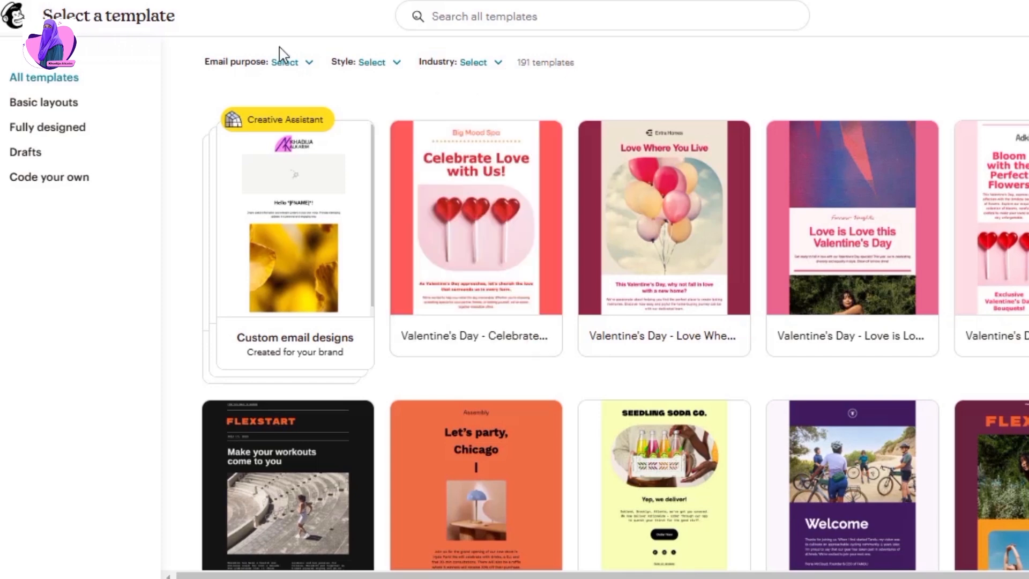
- Show the basic layouts in the template gallery and look through the available designs
{"action": "left_click", "coordinate": [62, 103]}
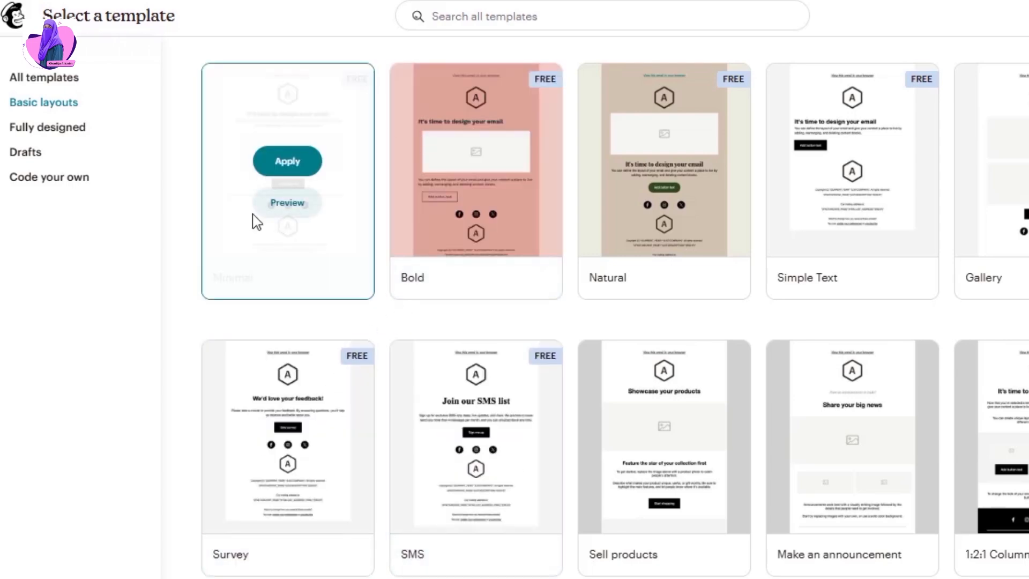
{"action": "scroll", "coordinate": [493, 274], "scroll_direction": "down", "scroll_amount": 10}
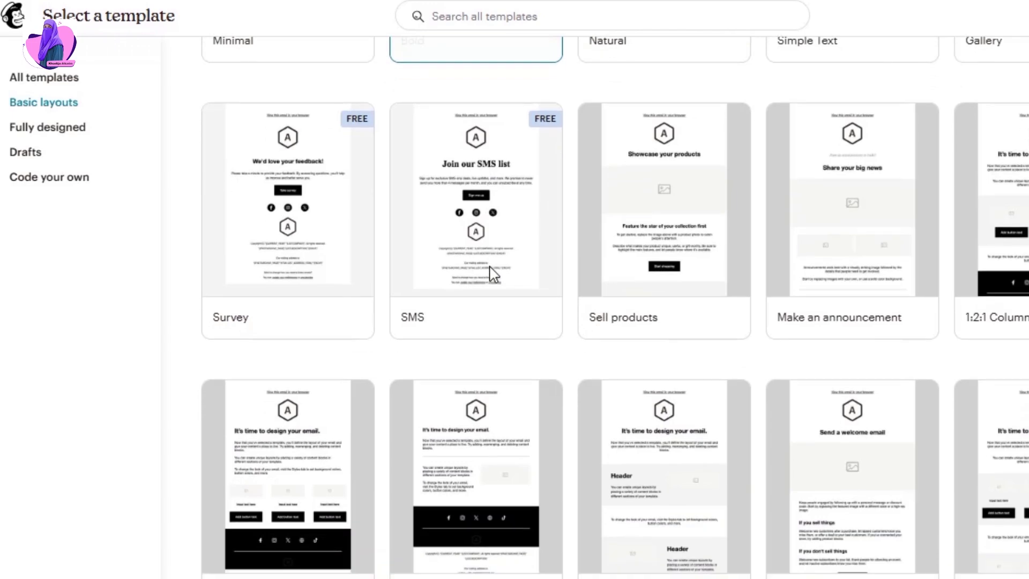
{"action": "scroll", "coordinate": [494, 274], "scroll_direction": "down", "scroll_amount": 1}
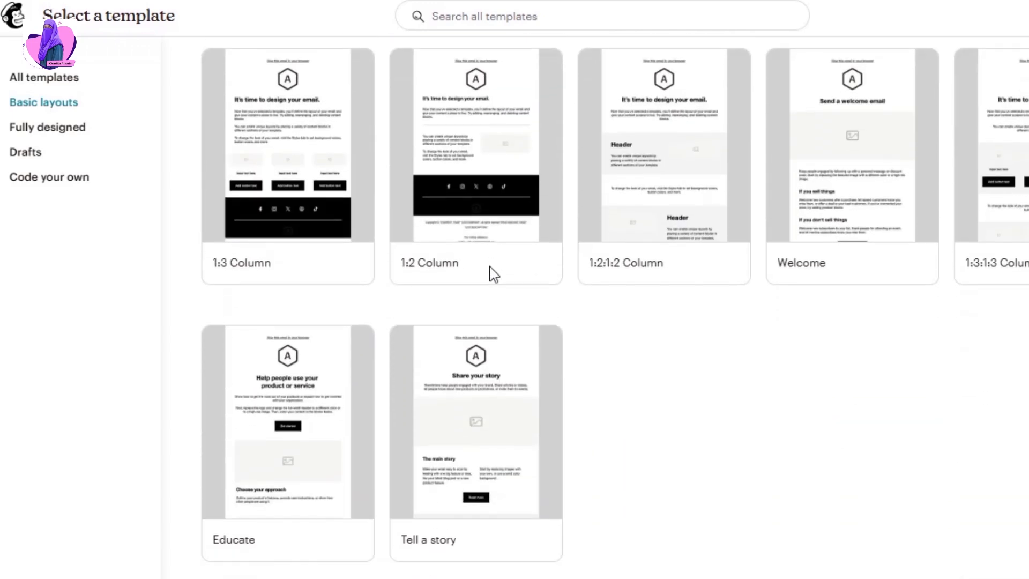
{"action": "scroll", "coordinate": [493, 274], "scroll_direction": "up", "scroll_amount": 11}
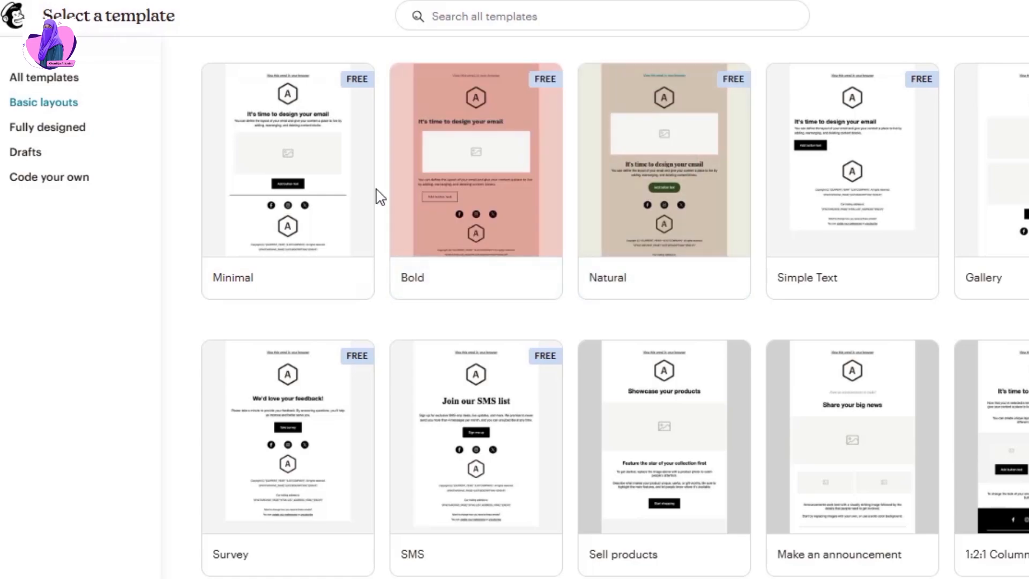
- Apply the Minimal basic layout and save it as a template named "write copy that sells"
{"action": "mouse_move", "coordinate": [291, 187]}
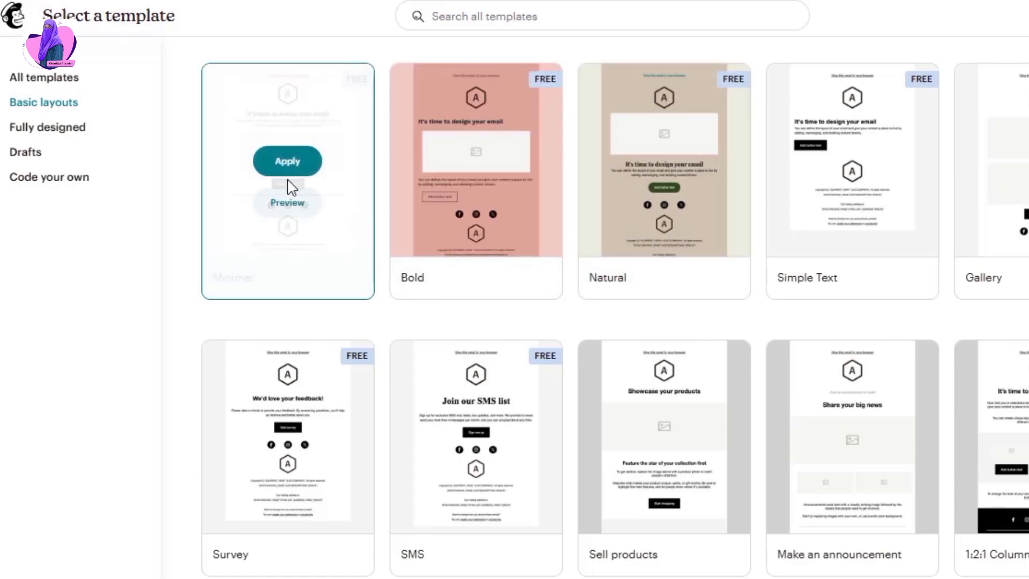
{"action": "left_click", "coordinate": [288, 164]}
{"action": "left_click", "coordinate": [463, 297]}
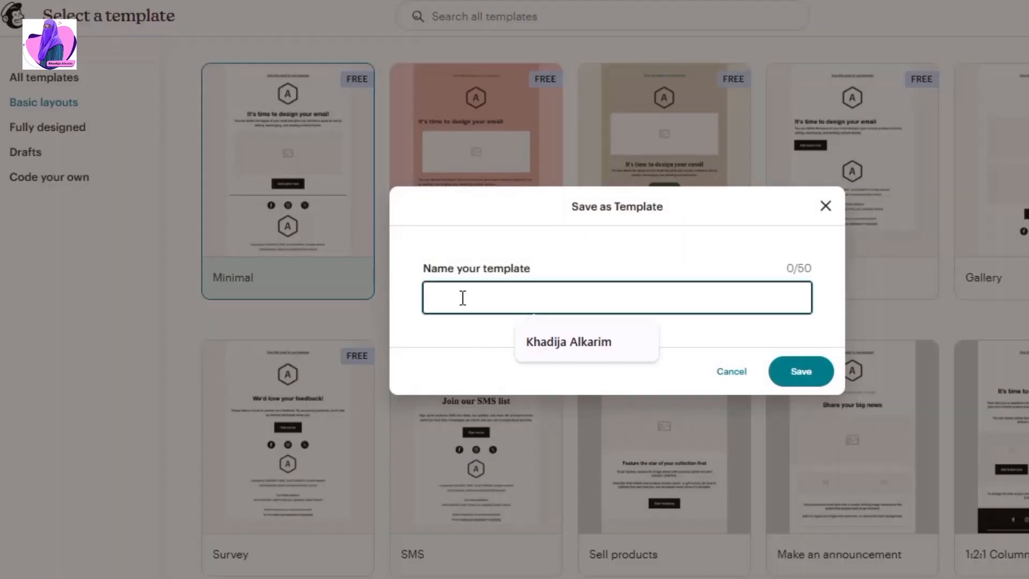
{"action": "type", "text": "write copy that sells"}
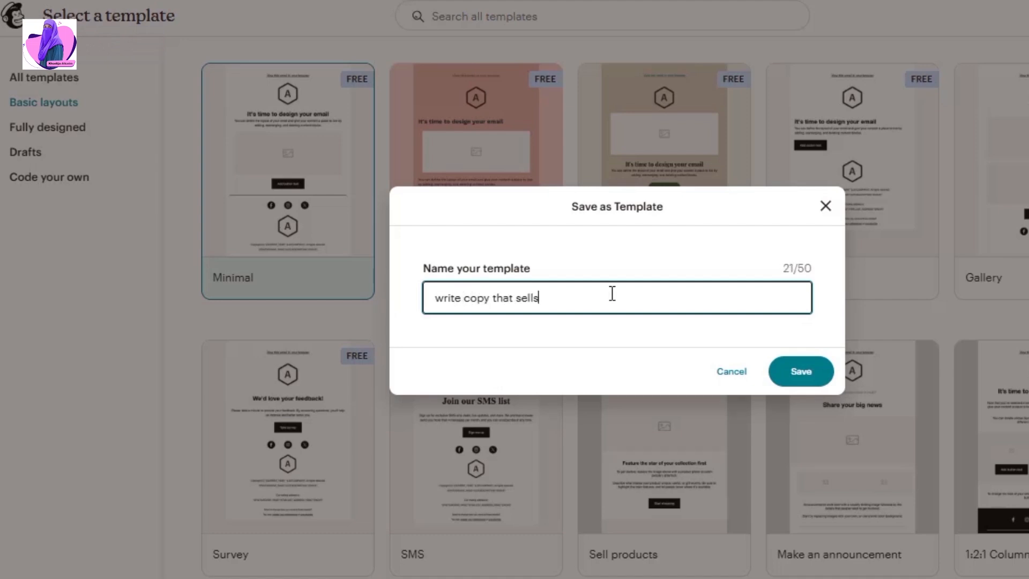
{"action": "left_click", "coordinate": [800, 375]}
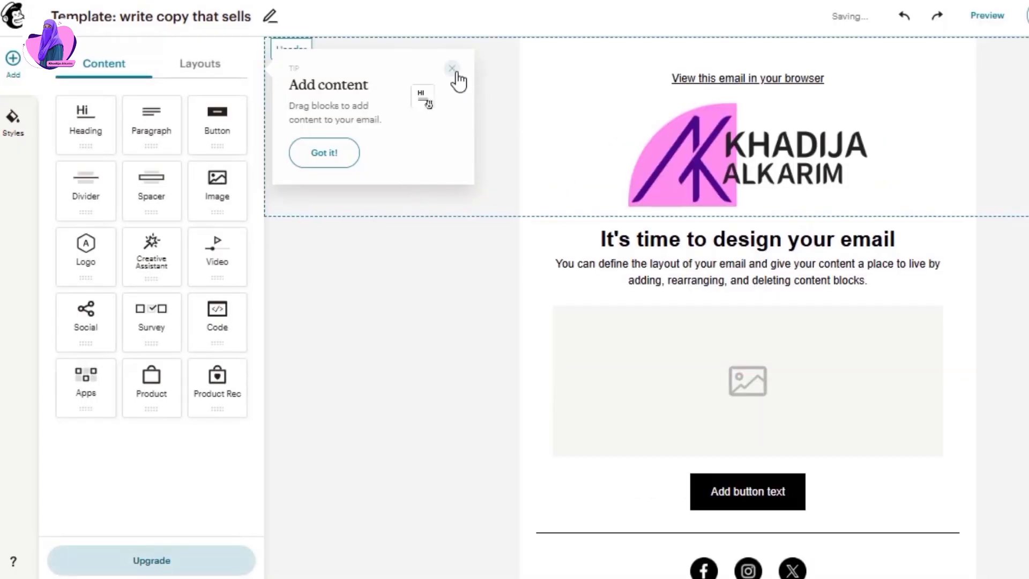
- Dismiss the tip about adding content and look over the blank and prebuilt layouts for the email
{"action": "left_click", "coordinate": [452, 69]}
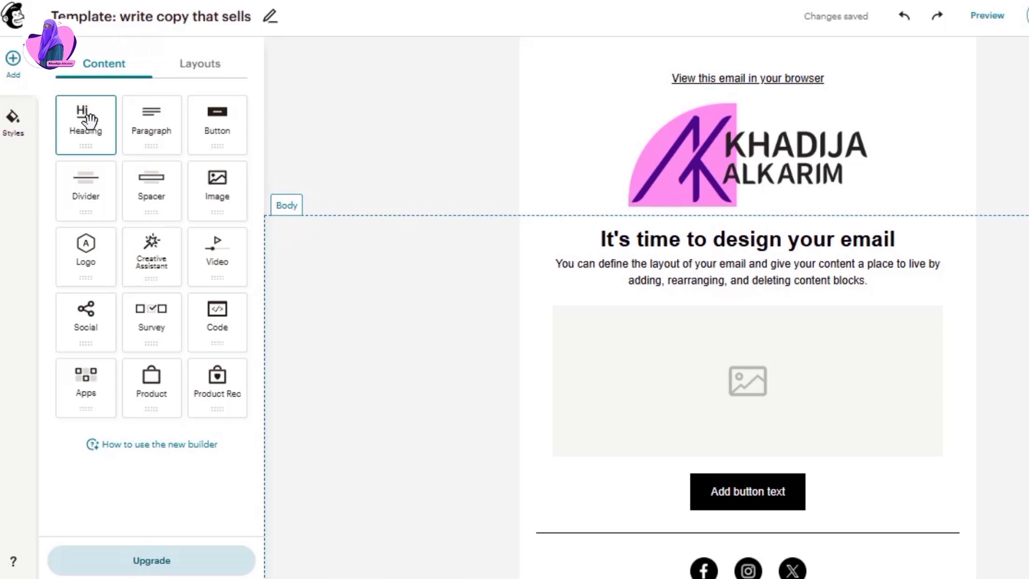
{"action": "left_click", "coordinate": [201, 80]}
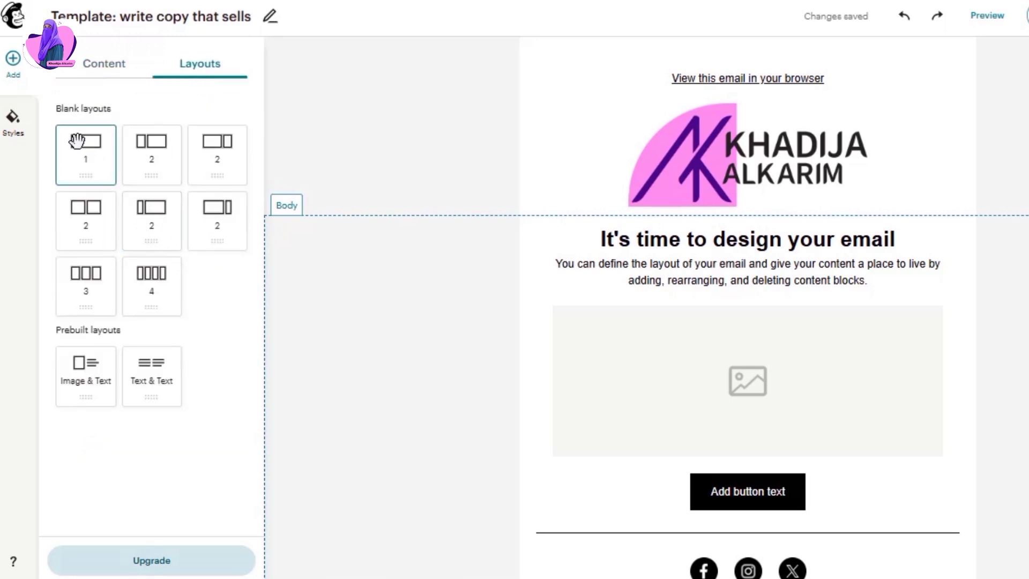
{"action": "left_click", "coordinate": [106, 78]}
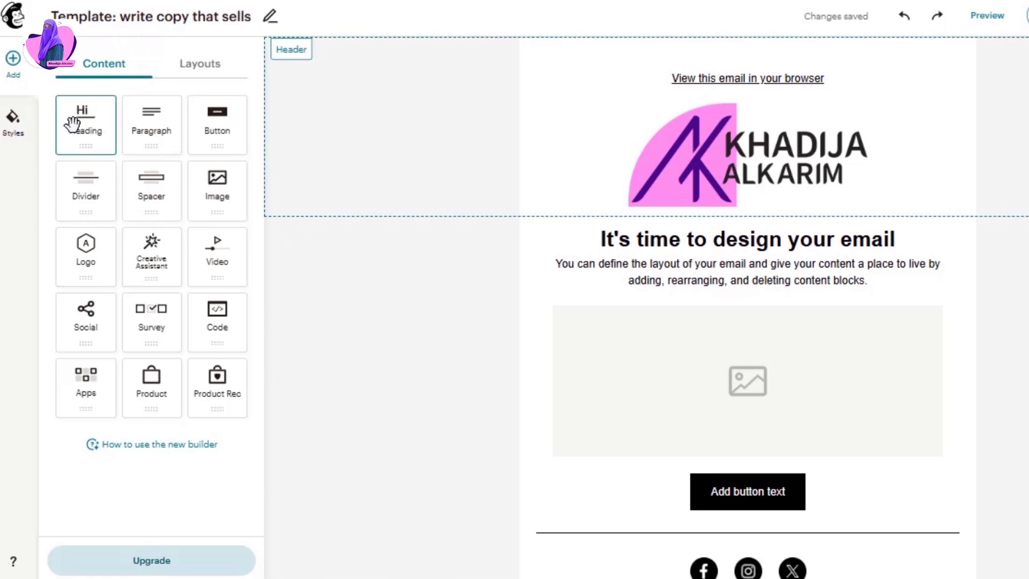
- Add a heading block directly below the logo with the text "Write Copy That Sells"
{"action": "left_click_drag", "start_coordinate": [74, 124], "coordinate": [766, 159]}
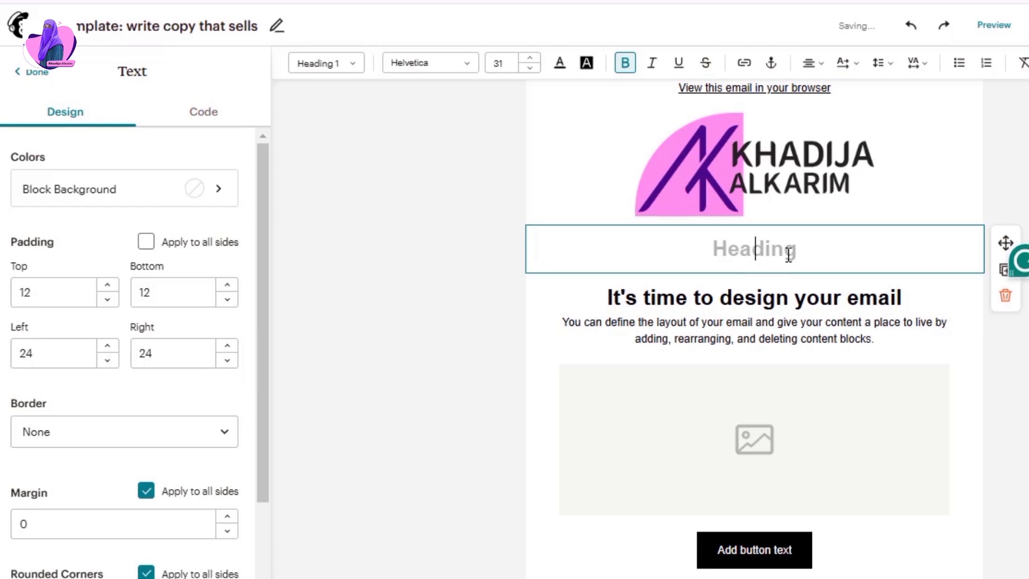
{"action": "type", "text": "Write "}
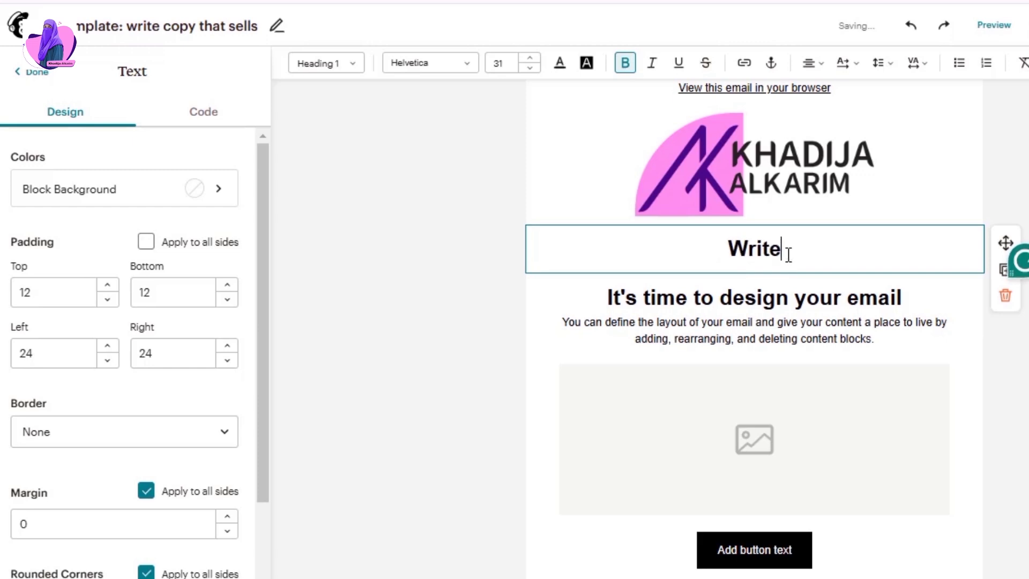
{"action": "type", "text": "Cop"}
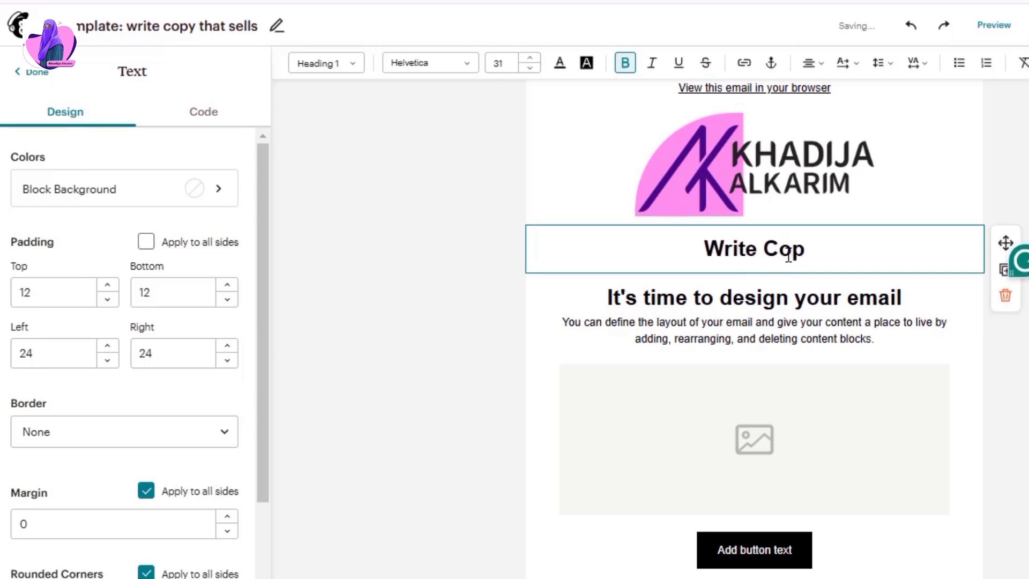
{"action": "type", "text": "y That S"}
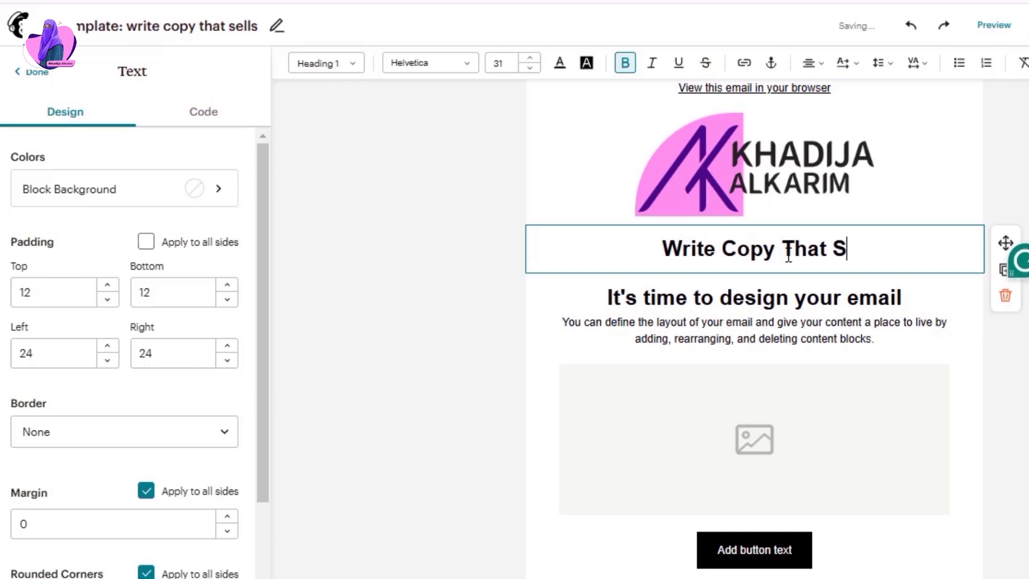
{"action": "type", "text": "ells"}
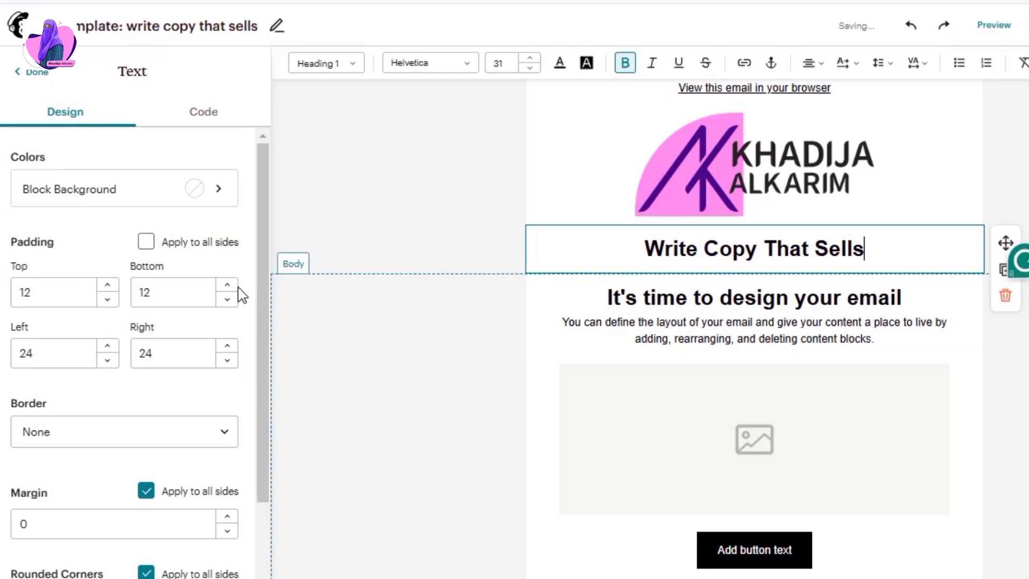
- Try brand kit and default colors as the new heading's block background and settle on bright yellow
{"action": "left_click", "coordinate": [219, 196]}
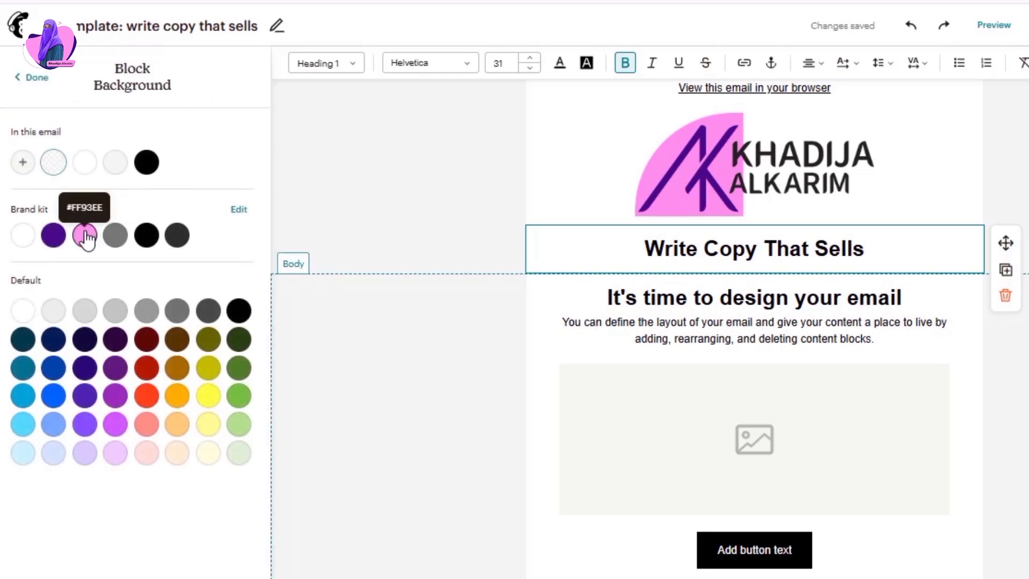
{"action": "left_click", "coordinate": [86, 236]}
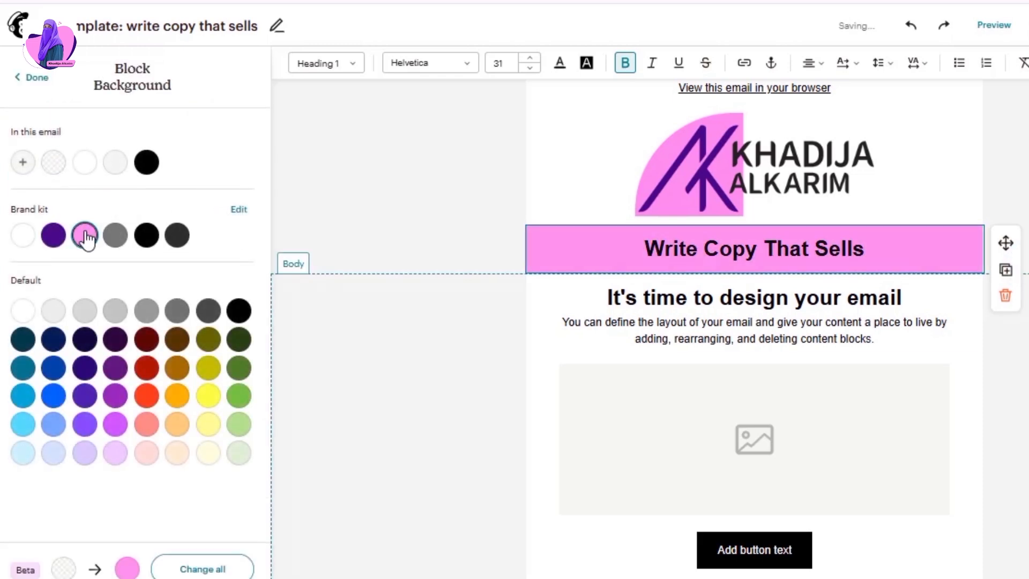
{"action": "left_click", "coordinate": [54, 236]}
{"action": "left_click", "coordinate": [146, 341]}
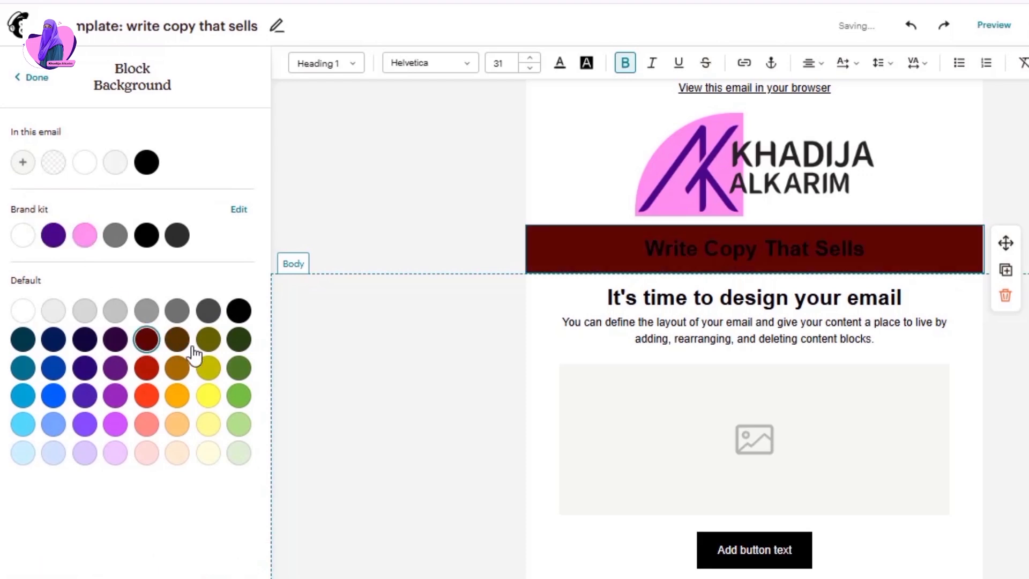
{"action": "left_click", "coordinate": [208, 397]}
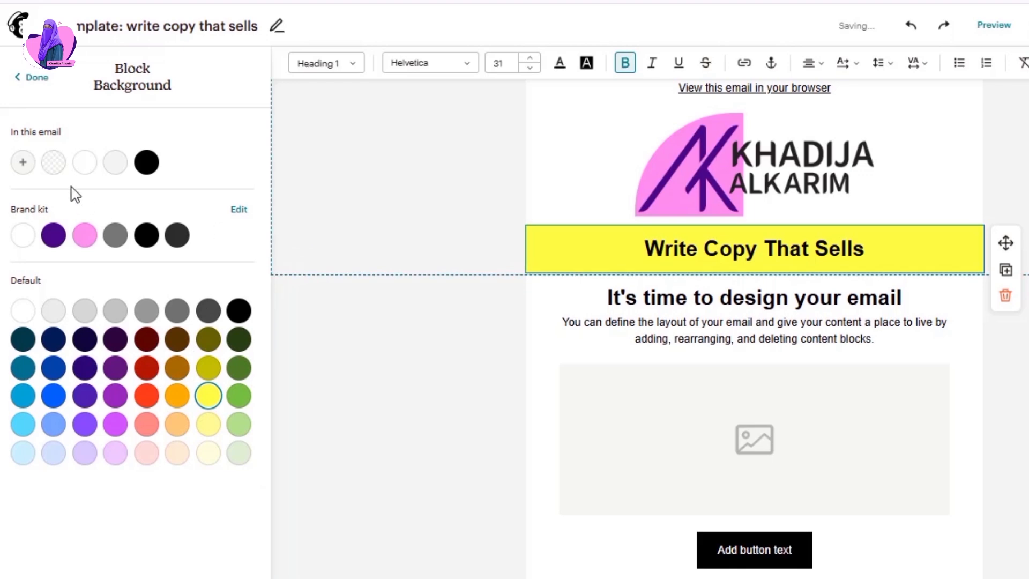
{"action": "left_click", "coordinate": [21, 81]}
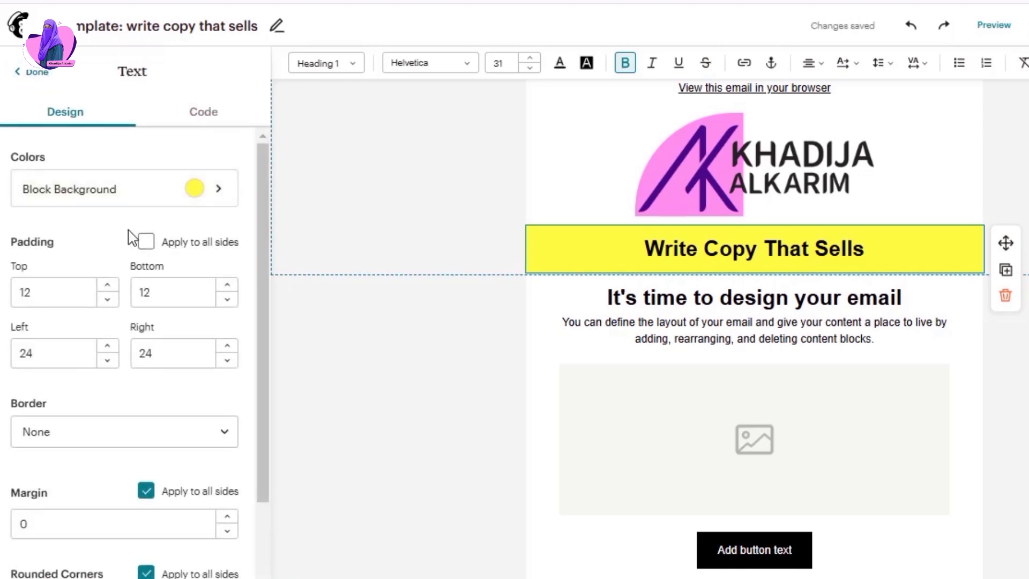
- Try a larger top padding on the yellow heading block, and reduce it to 3
{"action": "scroll", "coordinate": [132, 235], "scroll_direction": "down", "scroll_amount": 1}
{"action": "scroll", "coordinate": [132, 236], "scroll_direction": "down", "scroll_amount": 1}
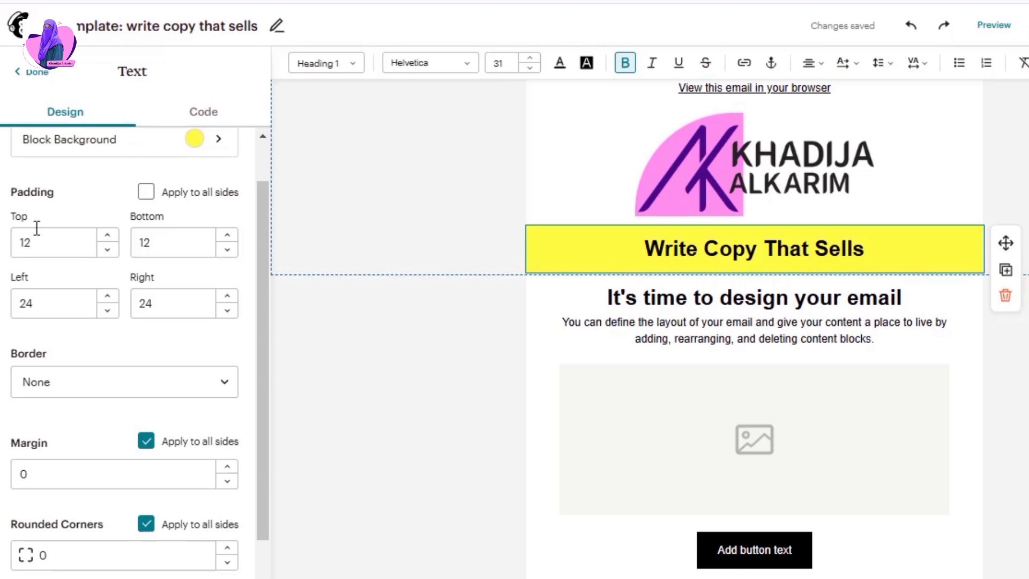
{"action": "left_click", "coordinate": [107, 239]}
{"action": "left_click", "coordinate": [108, 250]}
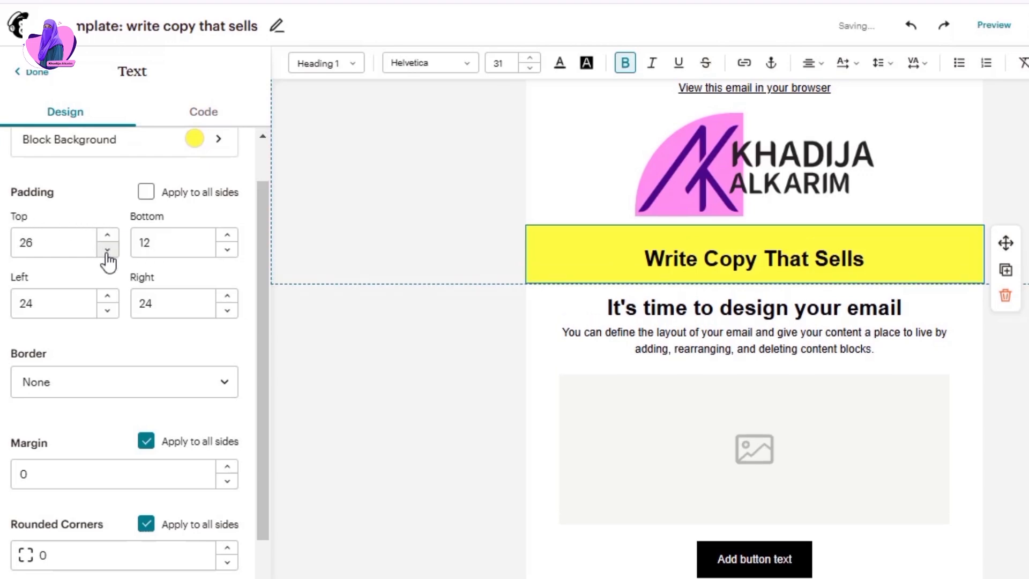
{"action": "left_click", "coordinate": [108, 249]}
{"action": "left_click", "coordinate": [108, 250]}
{"action": "left_click", "coordinate": [107, 249]}
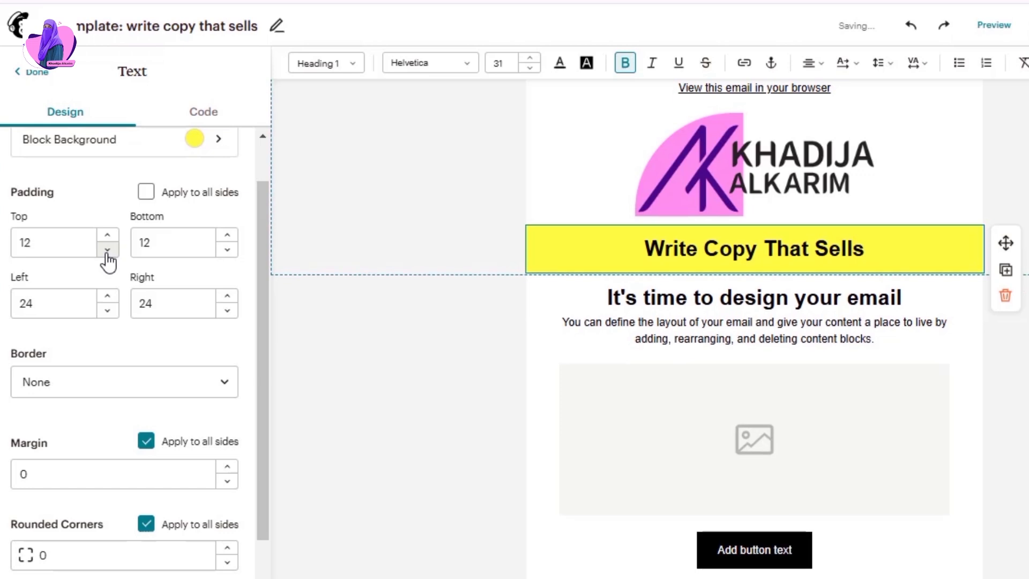
{"action": "left_click", "coordinate": [107, 249]}
{"action": "left_click", "coordinate": [107, 250]}
{"action": "left_click", "coordinate": [107, 250]}
{"action": "left_click", "coordinate": [108, 249]}
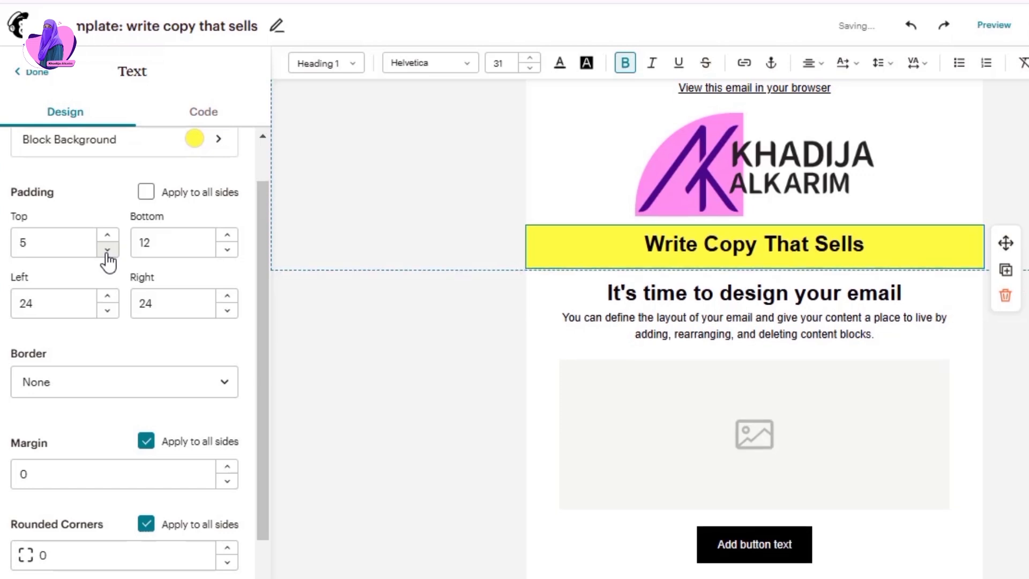
{"action": "left_click", "coordinate": [107, 250]}
{"action": "left_click", "coordinate": [107, 250]}
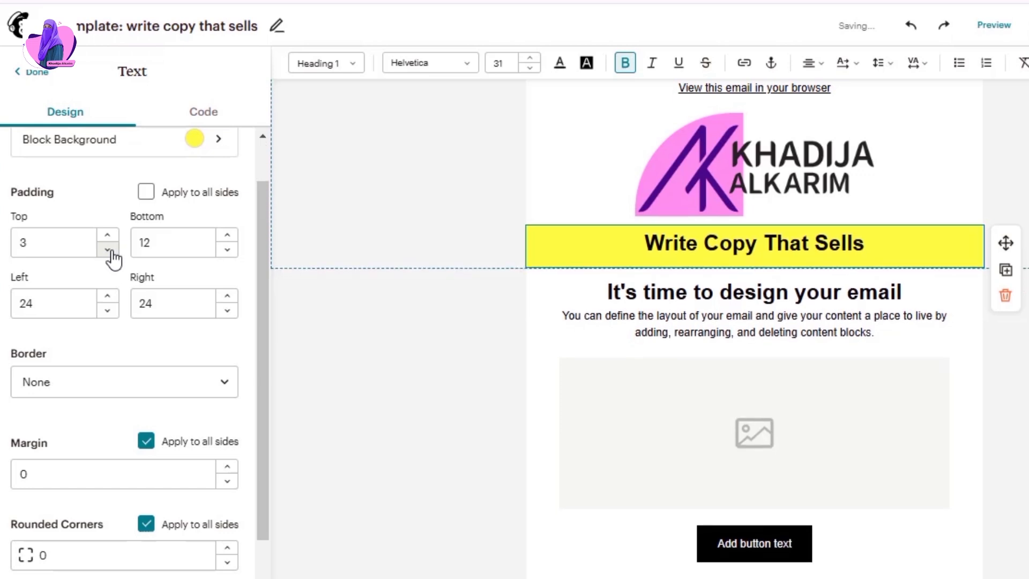
- Try a larger bottom padding on the yellow heading block, and reduce it to 9
{"action": "left_click", "coordinate": [229, 236]}
{"action": "left_click", "coordinate": [229, 236]}
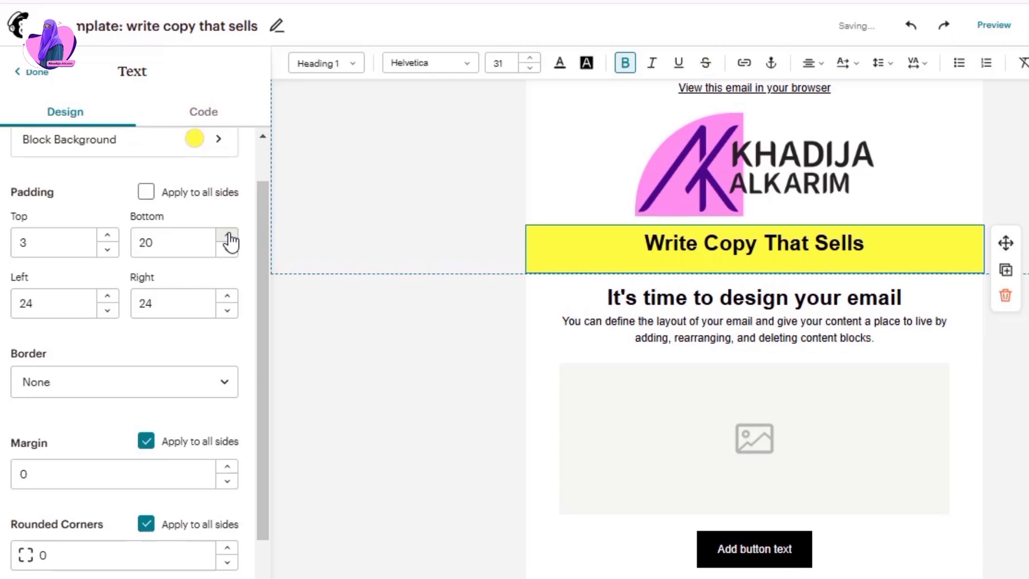
{"action": "left_click", "coordinate": [227, 236]}
{"action": "left_click", "coordinate": [228, 236]}
{"action": "left_click", "coordinate": [227, 236]}
{"action": "left_click", "coordinate": [227, 236]}
{"action": "left_click", "coordinate": [228, 235]}
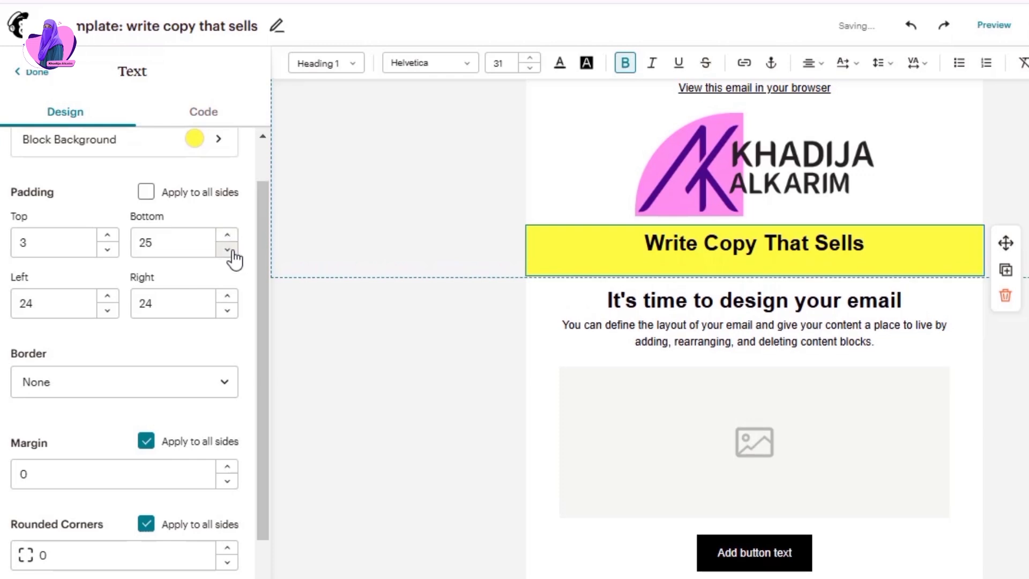
{"action": "left_click", "coordinate": [227, 250]}
{"action": "left_click", "coordinate": [227, 250]}
{"action": "left_click", "coordinate": [228, 250]}
{"action": "left_click", "coordinate": [228, 250]}
{"action": "left_click", "coordinate": [228, 250]}
{"action": "left_click", "coordinate": [228, 250]}
{"action": "left_click", "coordinate": [228, 250]}
{"action": "left_click", "coordinate": [229, 250]}
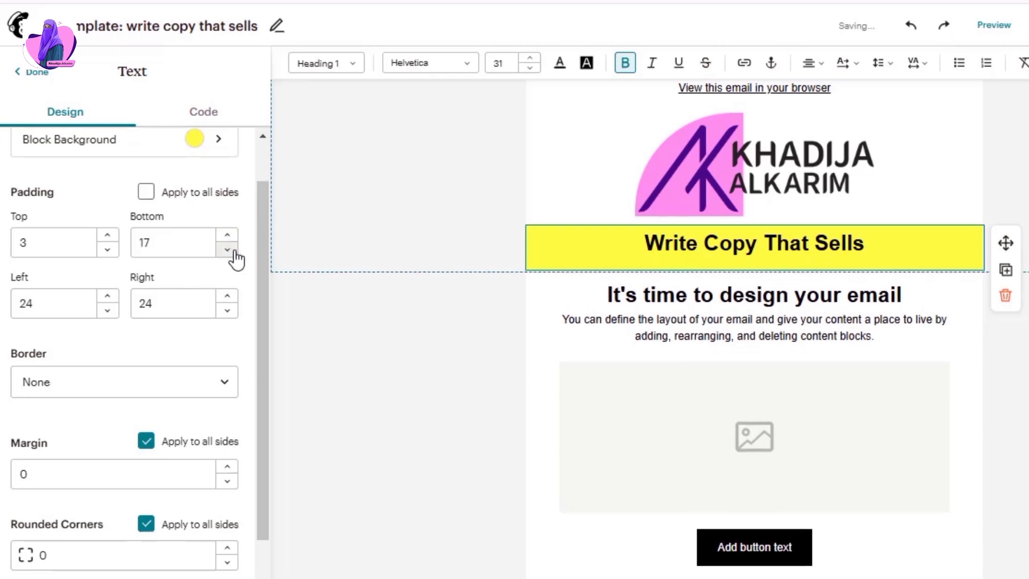
{"action": "left_click", "coordinate": [233, 252]}
{"action": "left_click", "coordinate": [233, 251]}
{"action": "left_click", "coordinate": [233, 251]}
{"action": "left_click", "coordinate": [233, 251]}
{"action": "left_click", "coordinate": [233, 251]}
{"action": "left_click", "coordinate": [233, 251]}
{"action": "left_click", "coordinate": [233, 251]}
{"action": "left_click", "coordinate": [233, 252]}
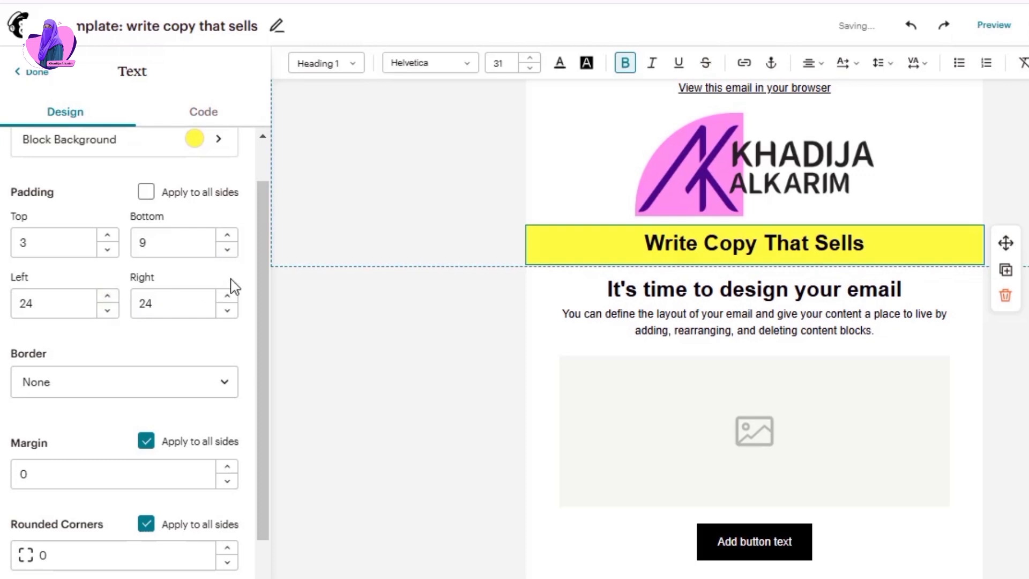
- Add a dotted border to the yellow heading block, try a medium purple border color, and settle on dark purple
{"action": "scroll", "coordinate": [105, 322], "scroll_direction": "down", "scroll_amount": 1}
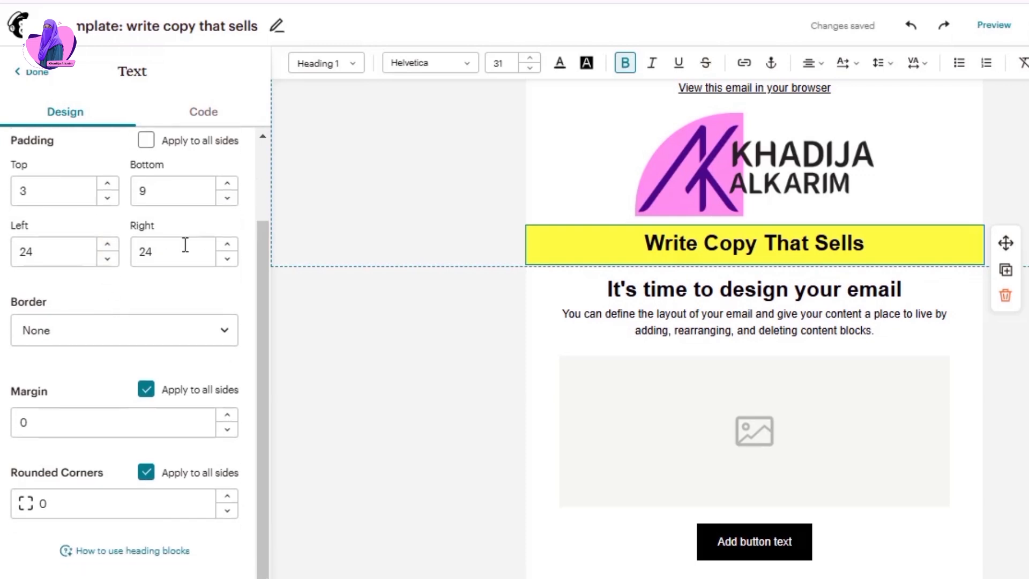
{"action": "left_click", "coordinate": [198, 351]}
{"action": "scroll", "coordinate": [161, 294], "scroll_direction": "down", "scroll_amount": 1}
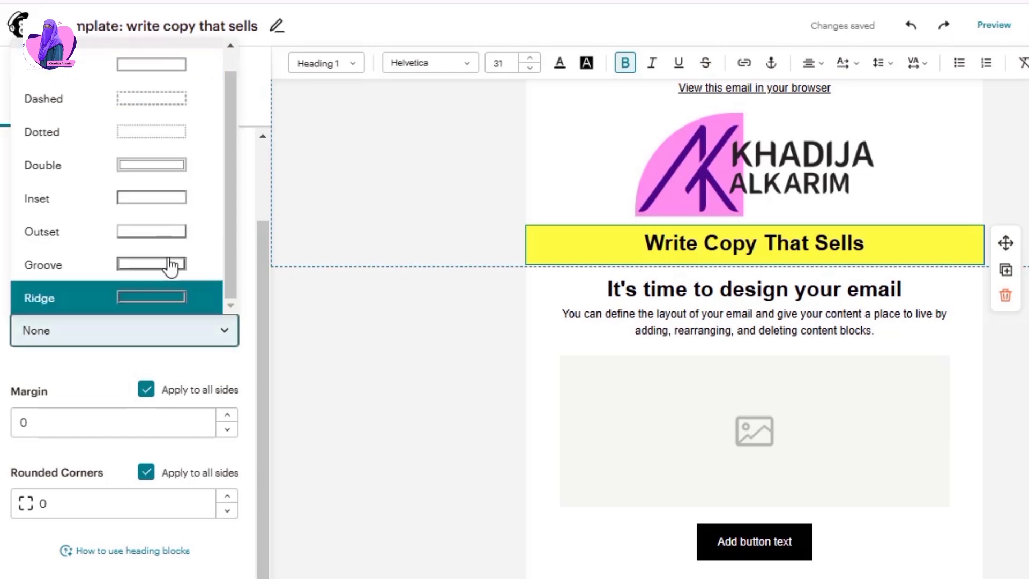
{"action": "left_click", "coordinate": [133, 131]}
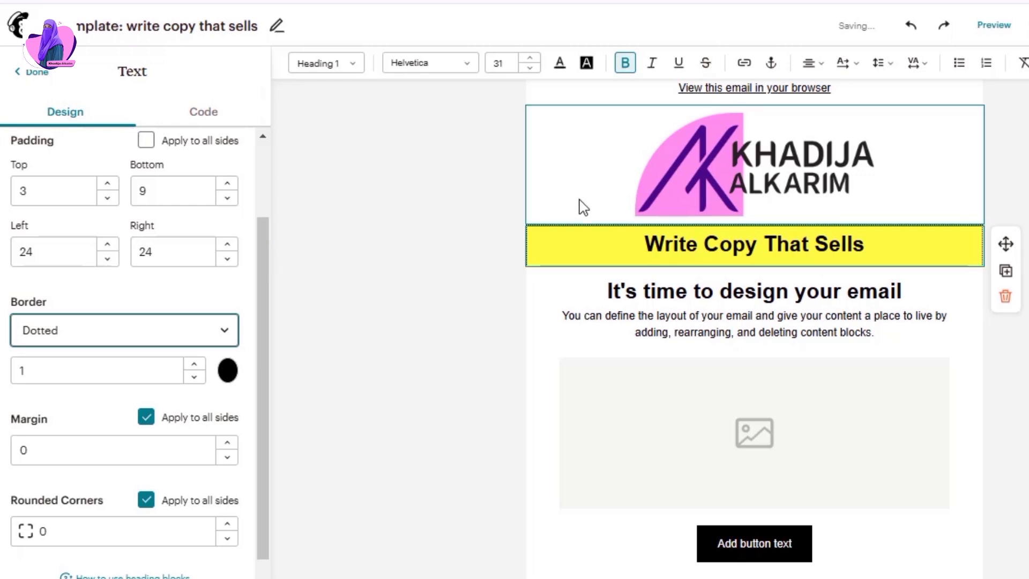
{"action": "left_click", "coordinate": [230, 375]}
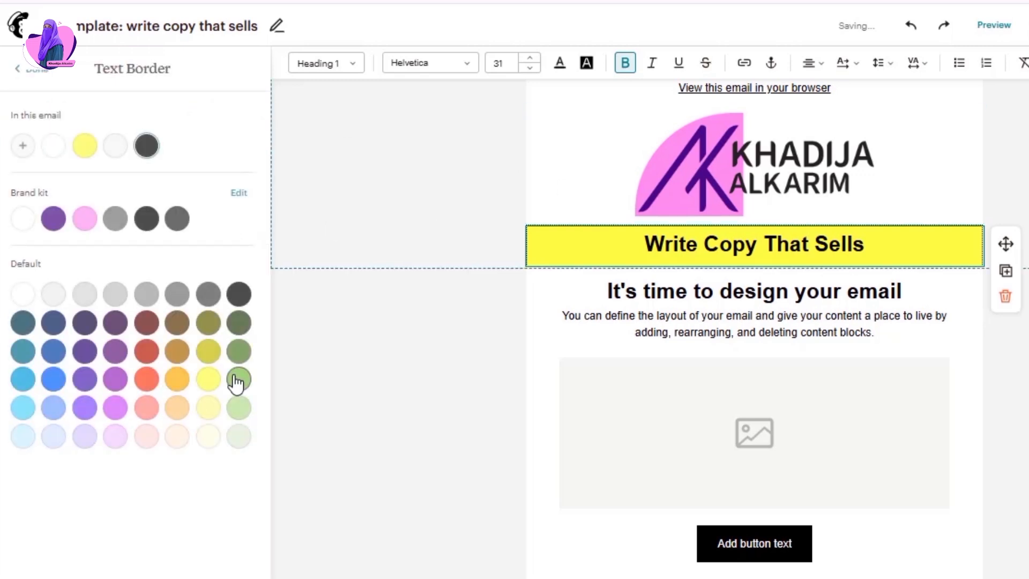
{"action": "left_click", "coordinate": [115, 352]}
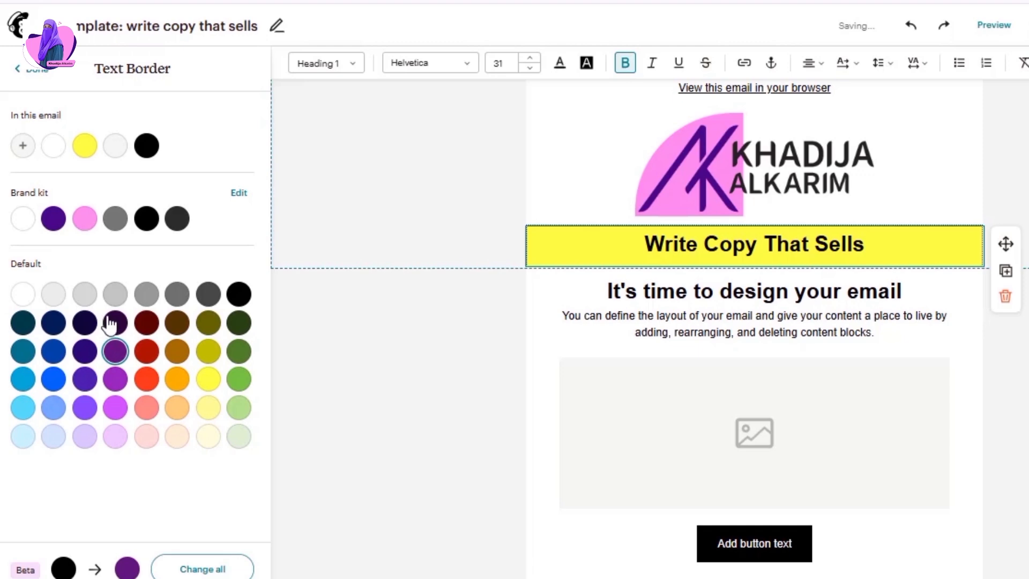
{"action": "left_click", "coordinate": [109, 323]}
- Try a border thickness of 14 on the yellow heading block
{"action": "left_click", "coordinate": [195, 402]}
{"action": "left_click", "coordinate": [194, 402]}
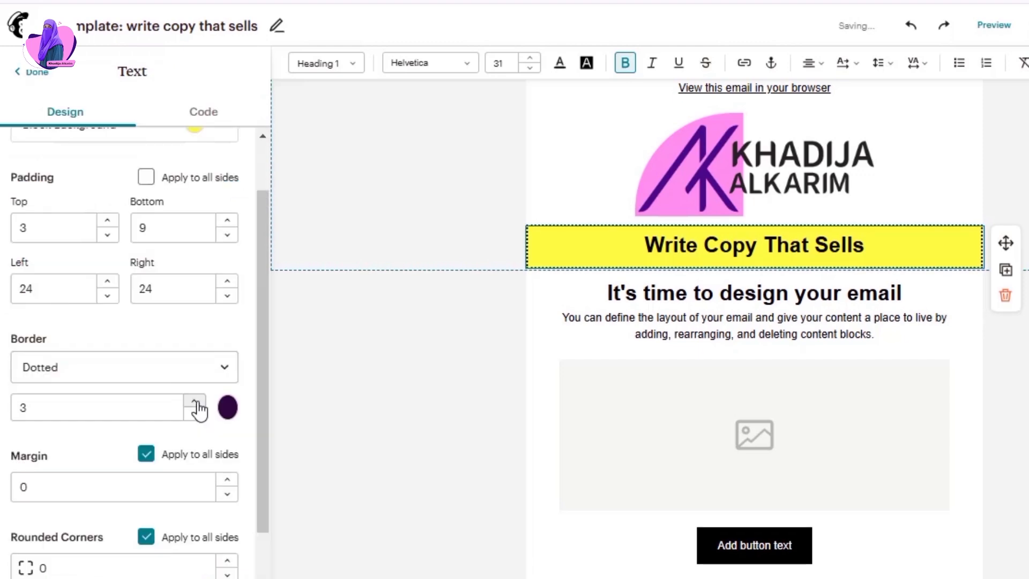
{"action": "left_click", "coordinate": [194, 403]}
{"action": "left_click", "coordinate": [195, 402]}
{"action": "left_click", "coordinate": [194, 402]}
{"action": "left_click", "coordinate": [195, 403]}
{"action": "left_click", "coordinate": [195, 402]}
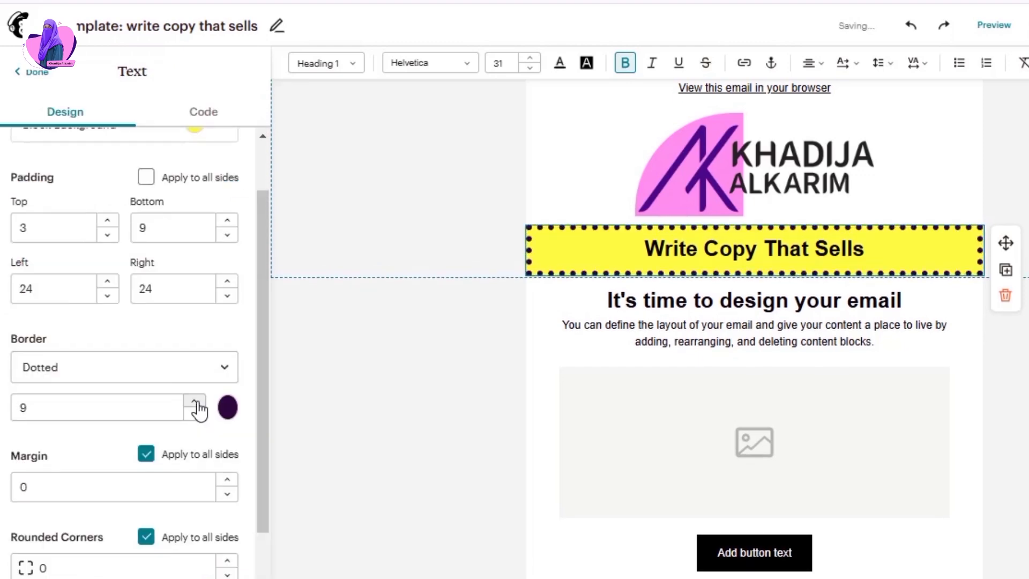
{"action": "left_click", "coordinate": [194, 403]}
{"action": "left_click", "coordinate": [194, 403]}
{"action": "left_click", "coordinate": [195, 402]}
{"action": "left_click", "coordinate": [195, 403]}
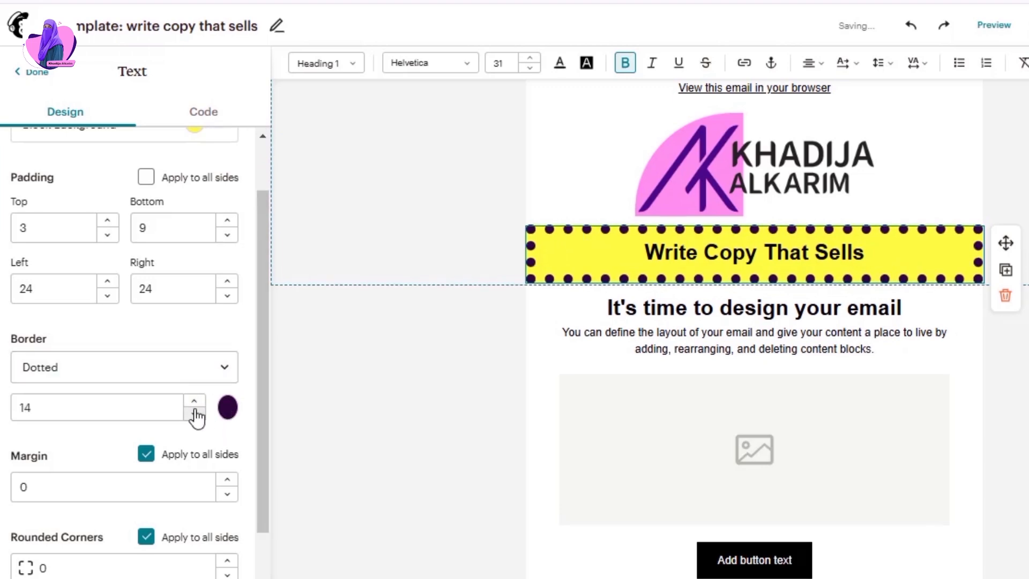
- Reduce the yellow heading block's border thickness to 4, set its rounded corners to 1, and finish editing the block
{"action": "left_click", "coordinate": [195, 414]}
{"action": "left_click", "coordinate": [195, 414]}
{"action": "left_click", "coordinate": [194, 414]}
{"action": "left_click", "coordinate": [195, 413]}
{"action": "left_click", "coordinate": [194, 414]}
{"action": "left_click", "coordinate": [195, 414]}
{"action": "left_click", "coordinate": [194, 414]}
{"action": "left_click", "coordinate": [194, 414]}
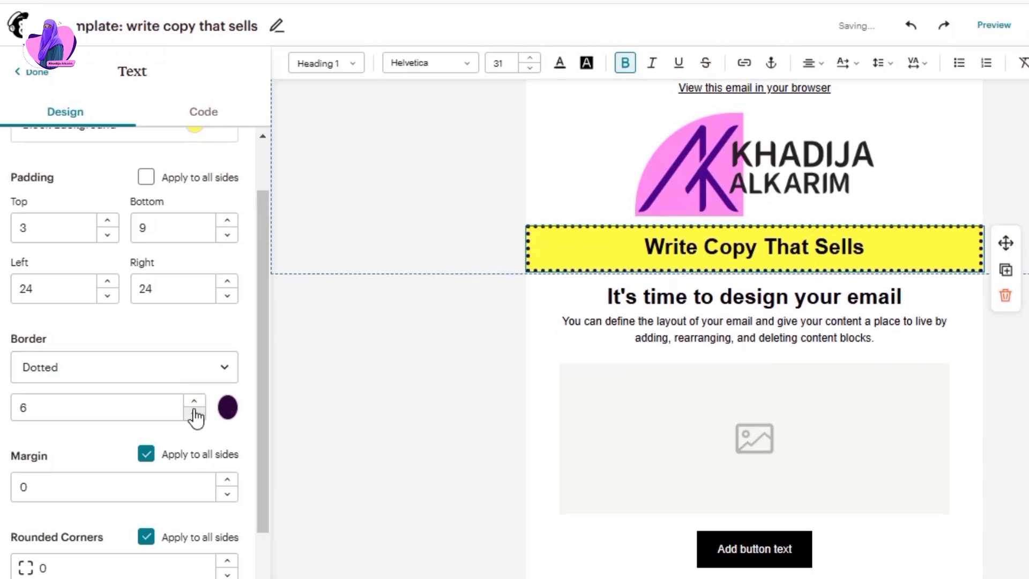
{"action": "left_click", "coordinate": [194, 414]}
{"action": "left_click", "coordinate": [195, 413]}
{"action": "scroll", "coordinate": [151, 408], "scroll_direction": "down", "scroll_amount": 1}
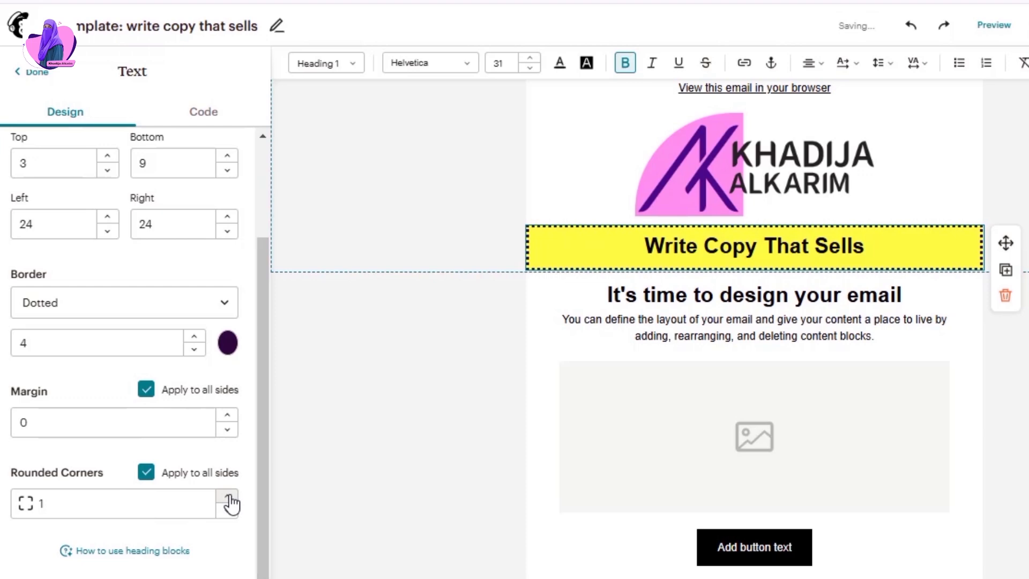
{"action": "left_click", "coordinate": [33, 72]}
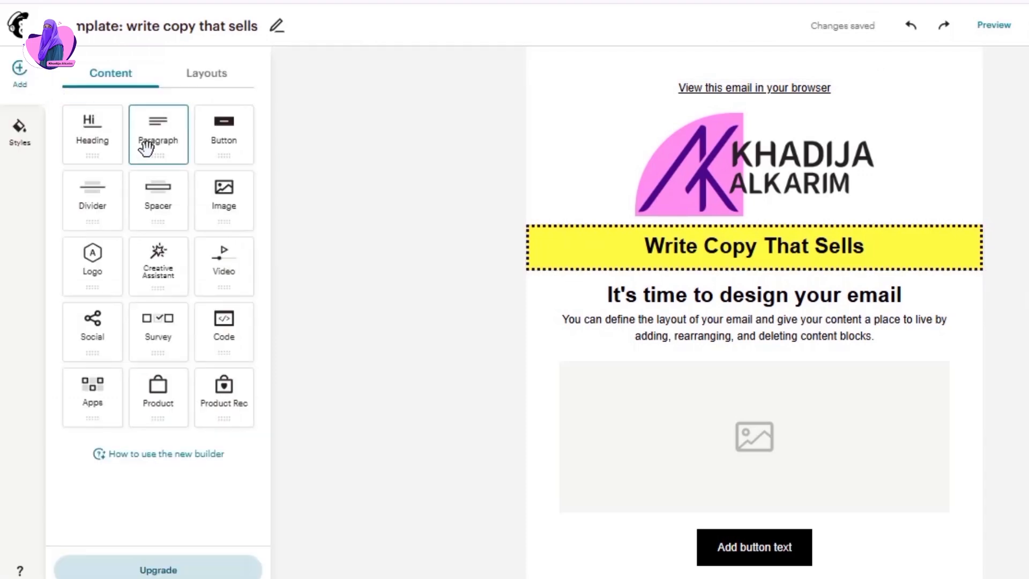
- Open the text block below the yellow heading, try yellow and dark purple as its block background, and settle on orange
{"action": "left_click_drag", "start_coordinate": [144, 145], "coordinate": [770, 359]}
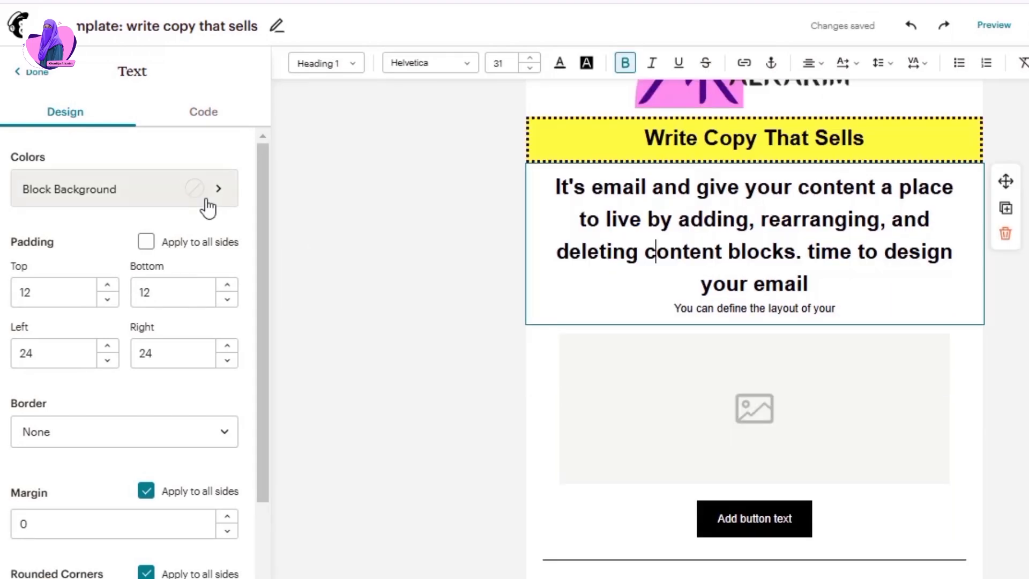
{"action": "left_click", "coordinate": [198, 199]}
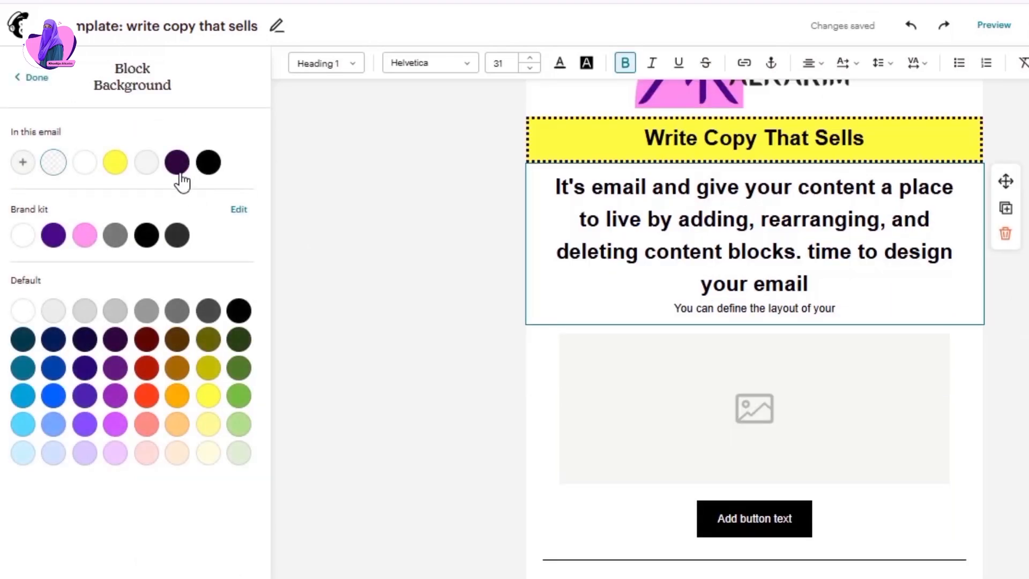
{"action": "left_click", "coordinate": [114, 164]}
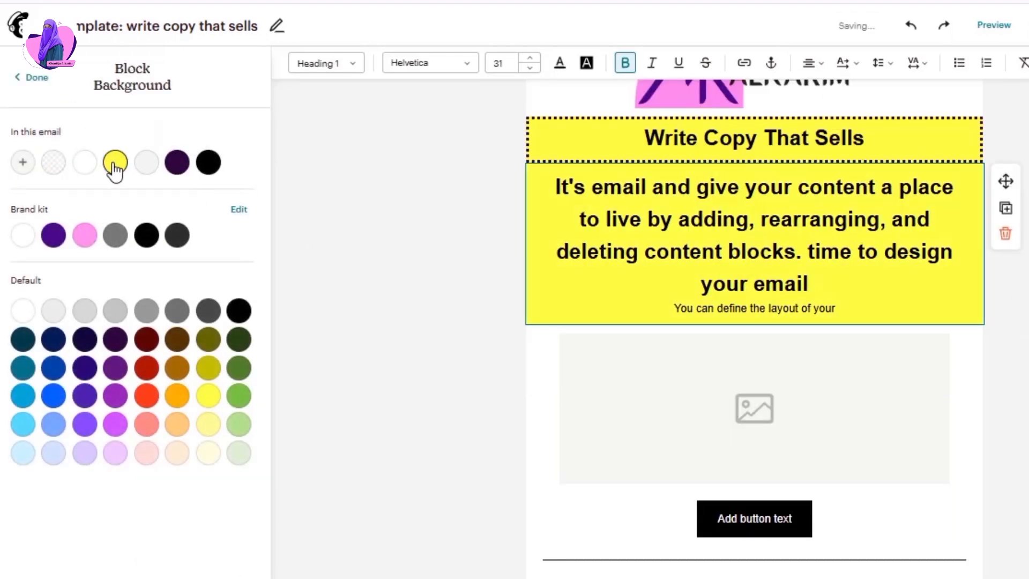
{"action": "left_click", "coordinate": [175, 168]}
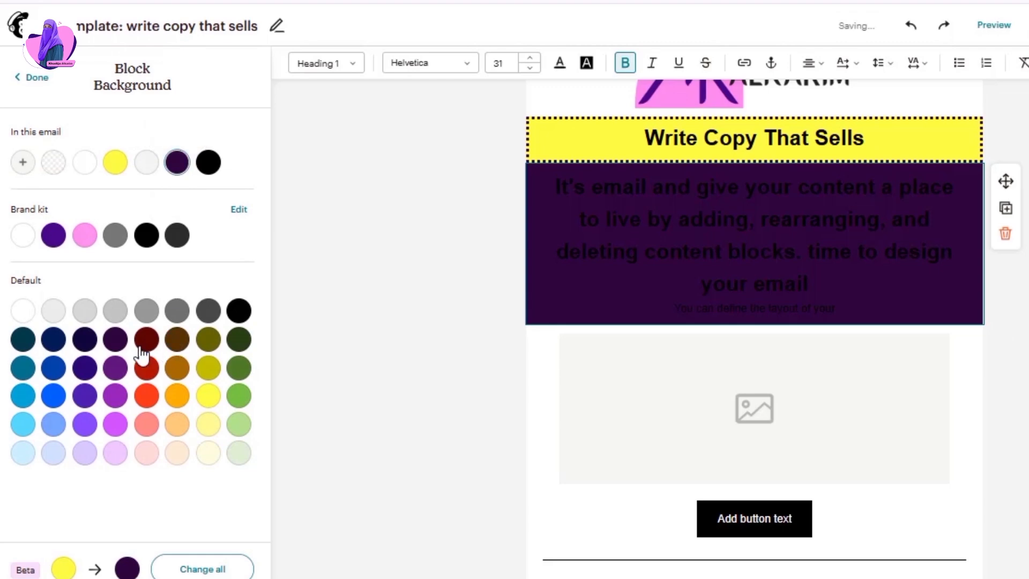
{"action": "left_click", "coordinate": [176, 396]}
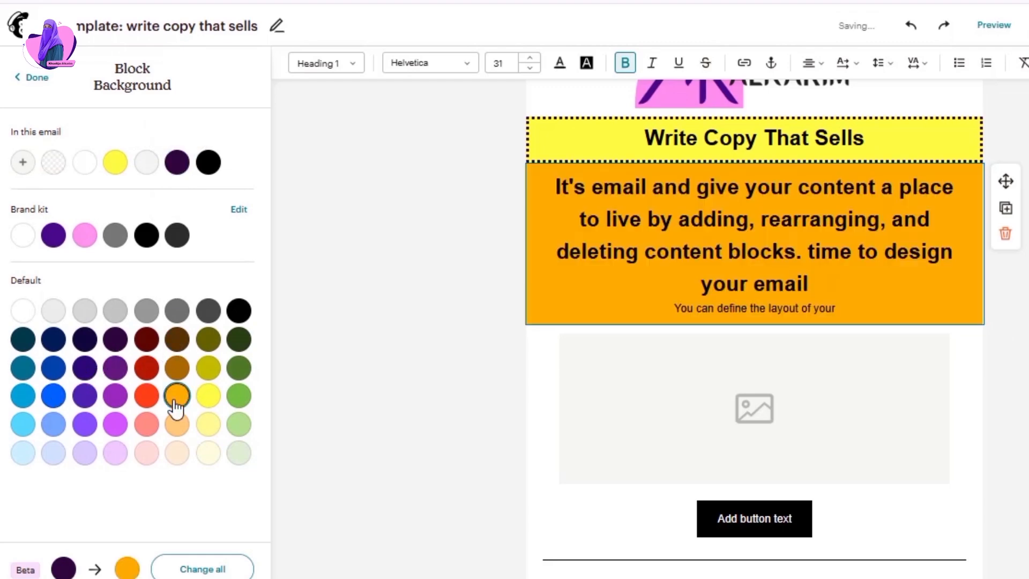
{"action": "left_click", "coordinate": [33, 77]}
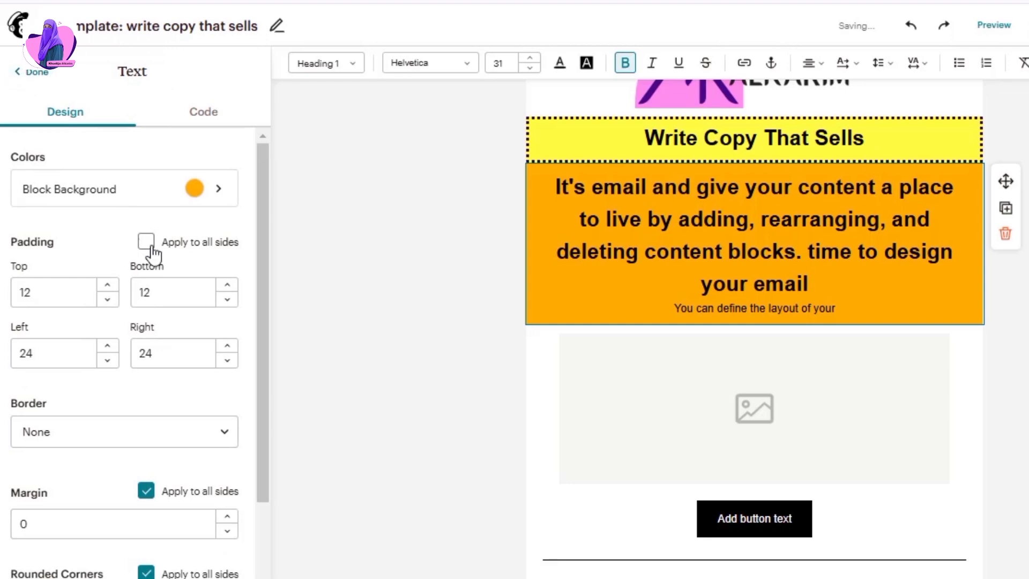
- Increase the orange text block's top padding to 36 and finish editing the block
{"action": "scroll", "coordinate": [161, 274], "scroll_direction": "down", "scroll_amount": 2}
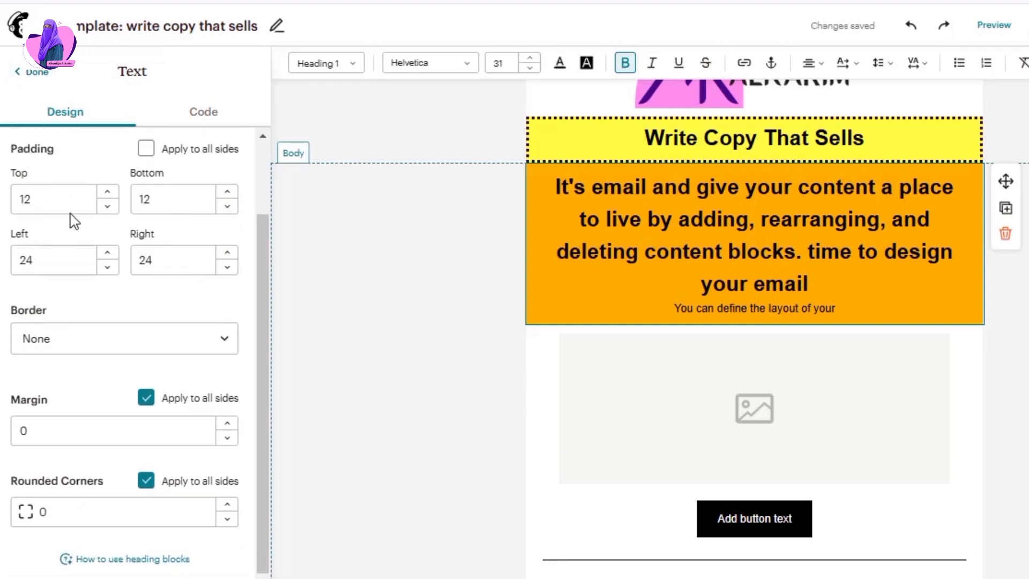
{"action": "triple_click", "coordinate": [106, 194]}
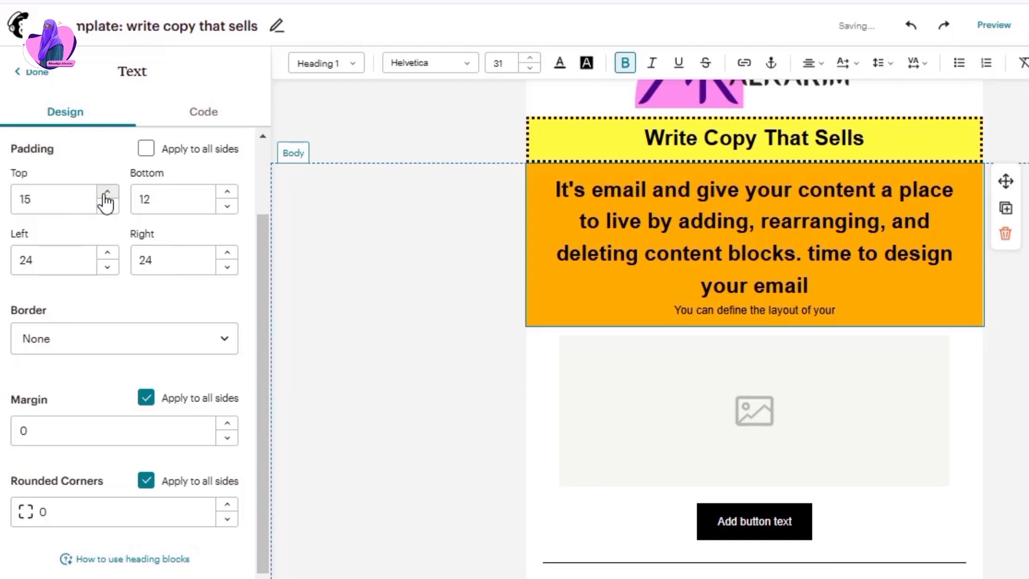
{"action": "triple_click", "coordinate": [106, 194]}
{"action": "triple_click", "coordinate": [107, 194]}
{"action": "triple_click", "coordinate": [107, 194]}
{"action": "triple_click", "coordinate": [106, 194]}
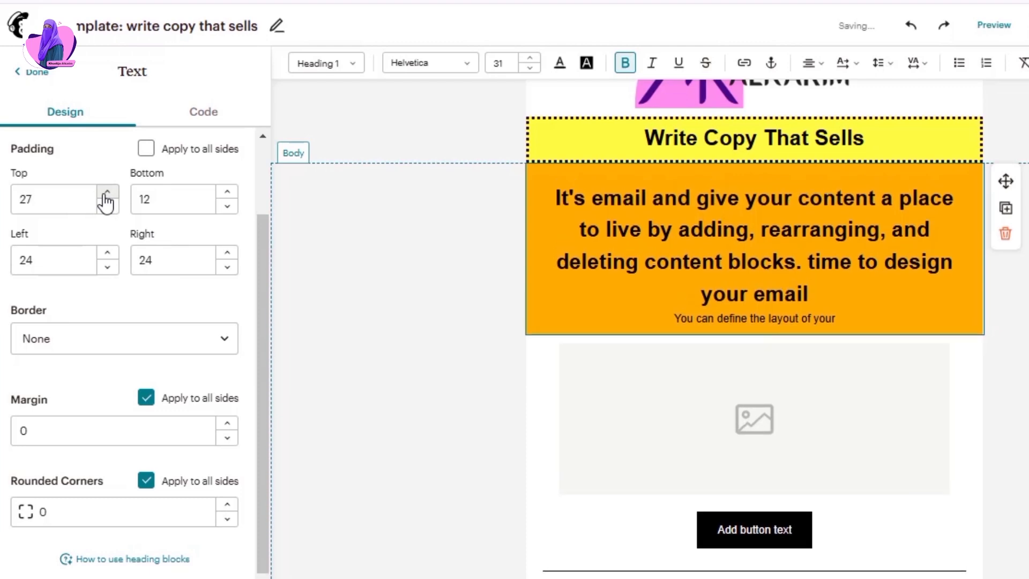
{"action": "left_click", "coordinate": [107, 194]}
{"action": "double_click", "coordinate": [106, 194]}
{"action": "double_click", "coordinate": [106, 194]}
{"action": "double_click", "coordinate": [107, 194]}
{"action": "double_click", "coordinate": [107, 194]}
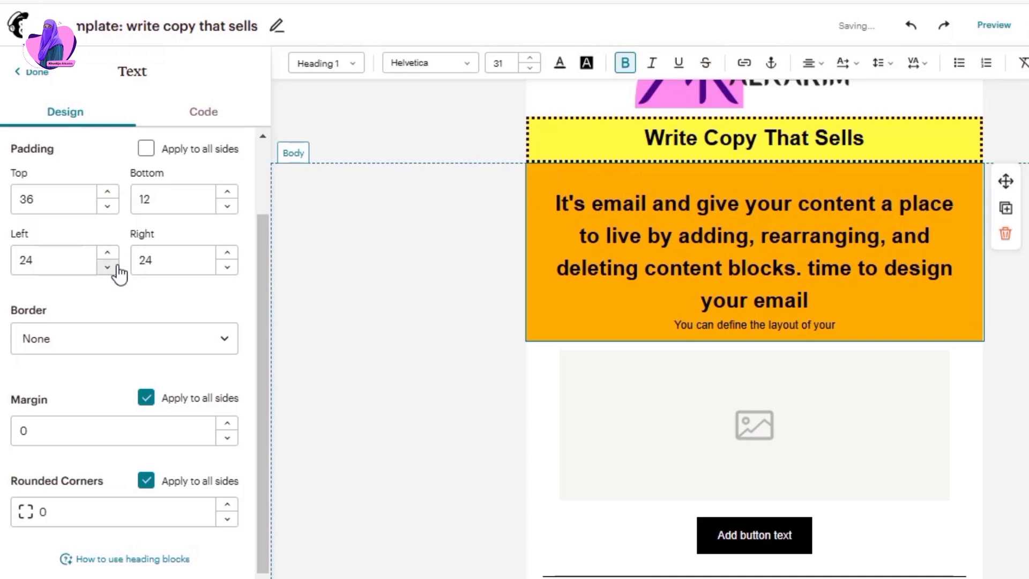
{"action": "scroll", "coordinate": [120, 273], "scroll_direction": "down", "scroll_amount": 1}
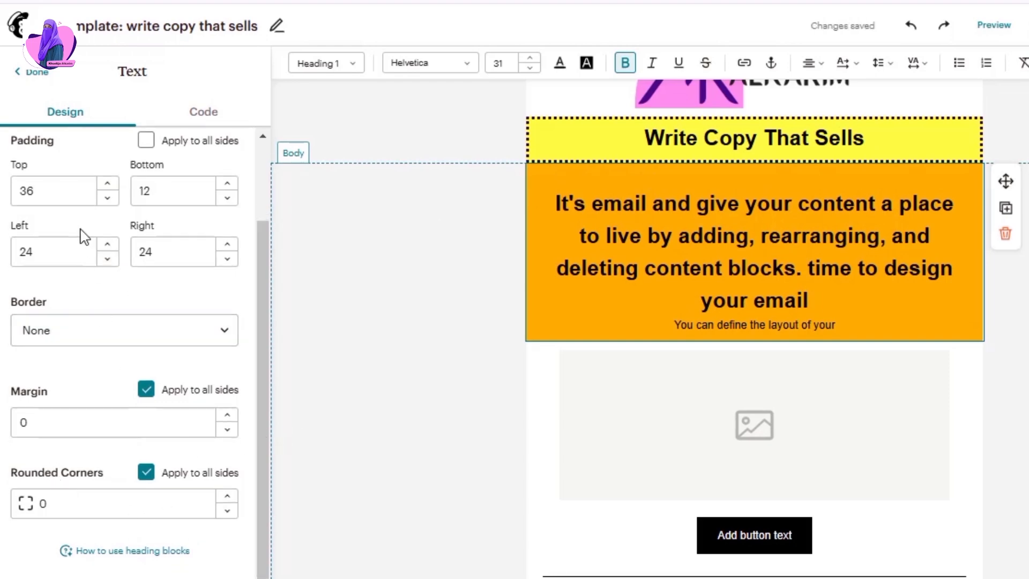
{"action": "left_click", "coordinate": [19, 72]}
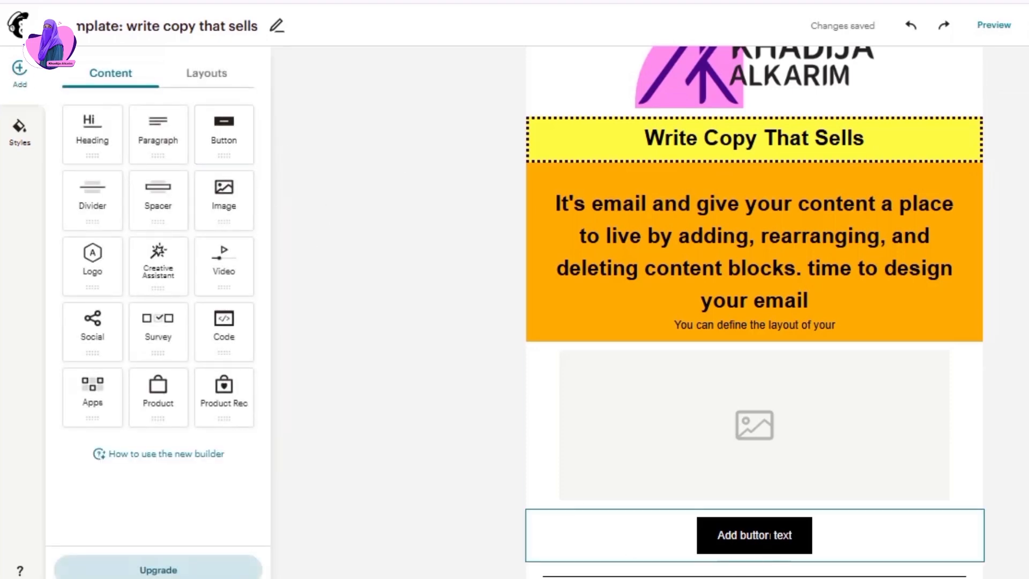
- Open the button block for editing, try left and right alignment for the button, and return it to center
{"action": "left_click", "coordinate": [844, 540]}
{"action": "scroll", "coordinate": [843, 536], "scroll_direction": "down", "scroll_amount": 5}
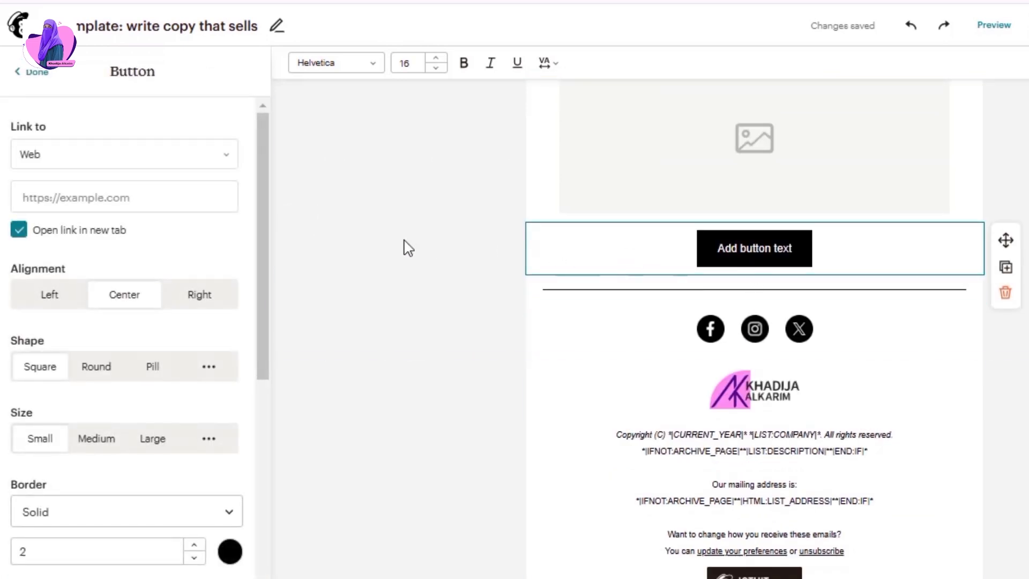
{"action": "left_click", "coordinate": [106, 185]}
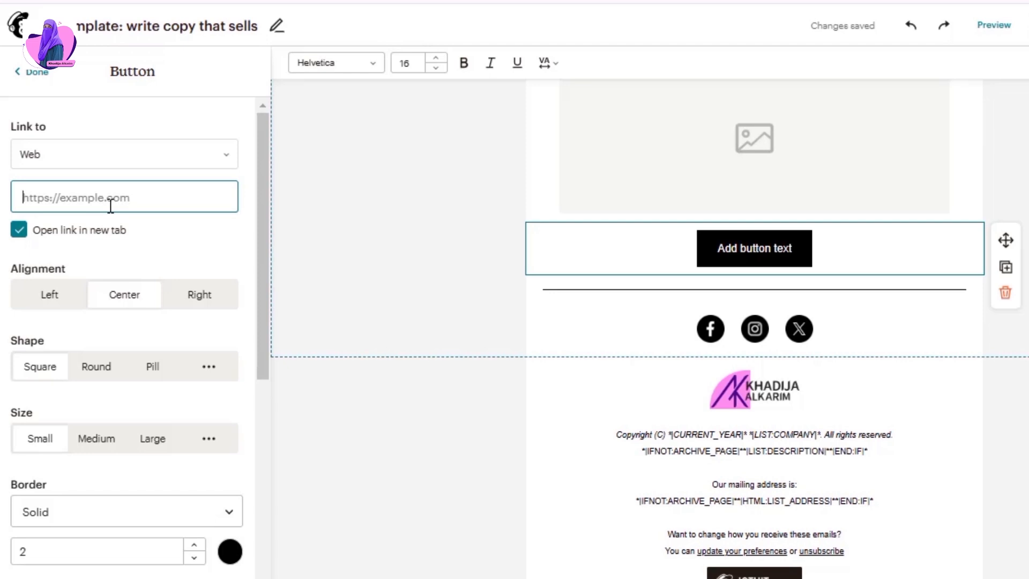
{"action": "left_click", "coordinate": [71, 304]}
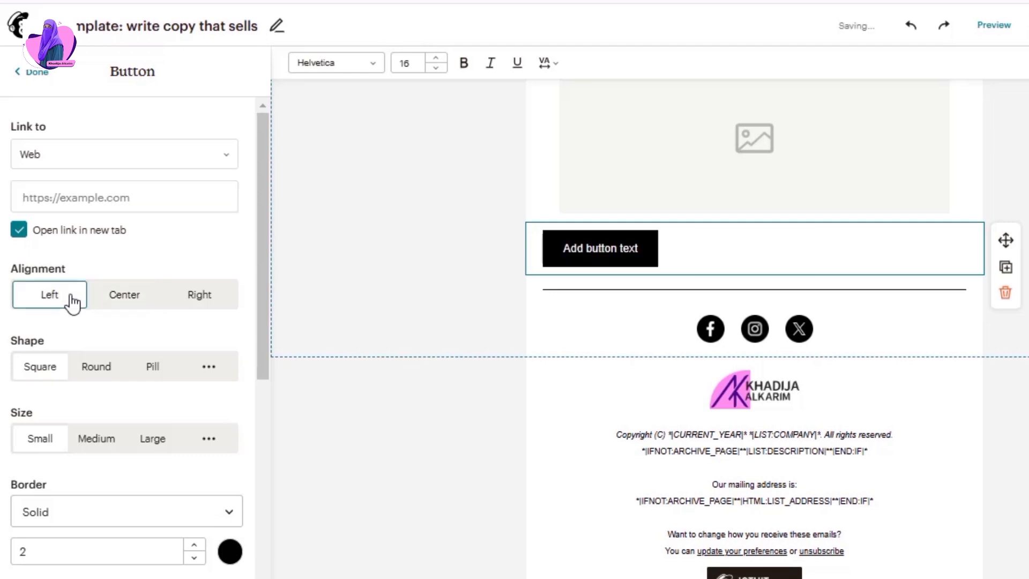
{"action": "left_click", "coordinate": [126, 298]}
{"action": "left_click", "coordinate": [213, 298]}
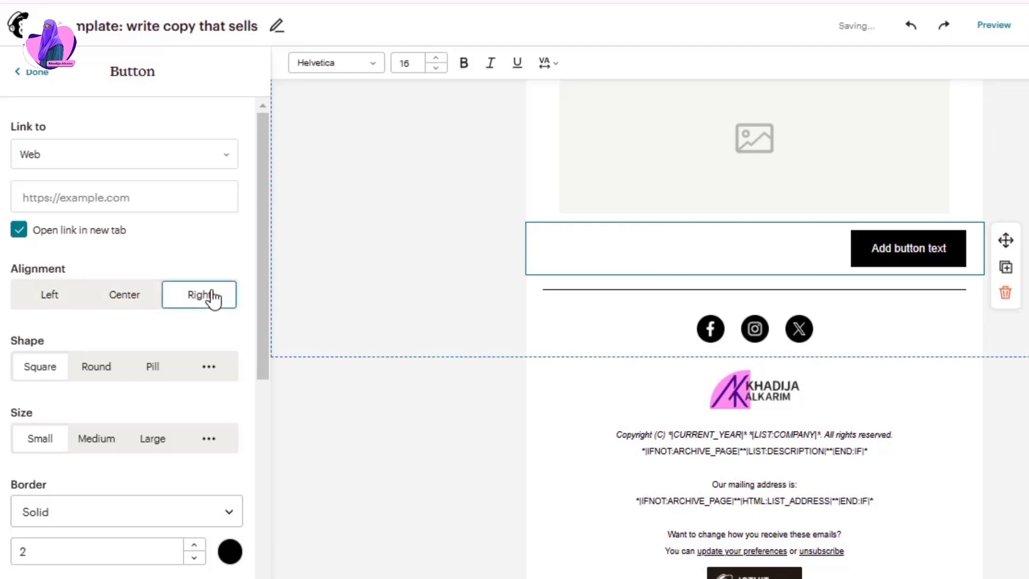
{"action": "left_click", "coordinate": [152, 296]}
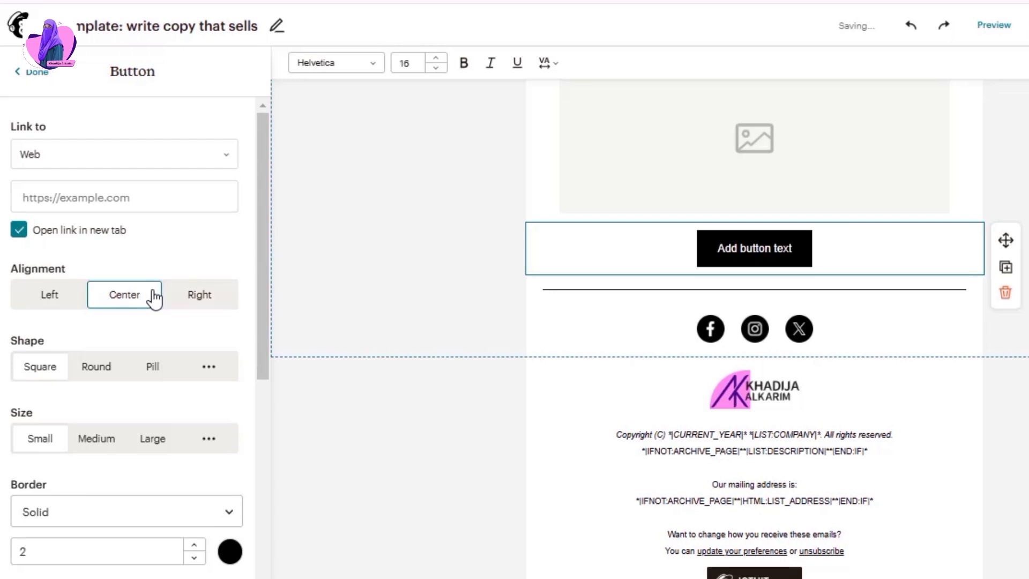
- Try the square, round and pill shapes on the button, and settle on a custom corner rounding of 8px
{"action": "scroll", "coordinate": [153, 298], "scroll_direction": "down", "scroll_amount": 1}
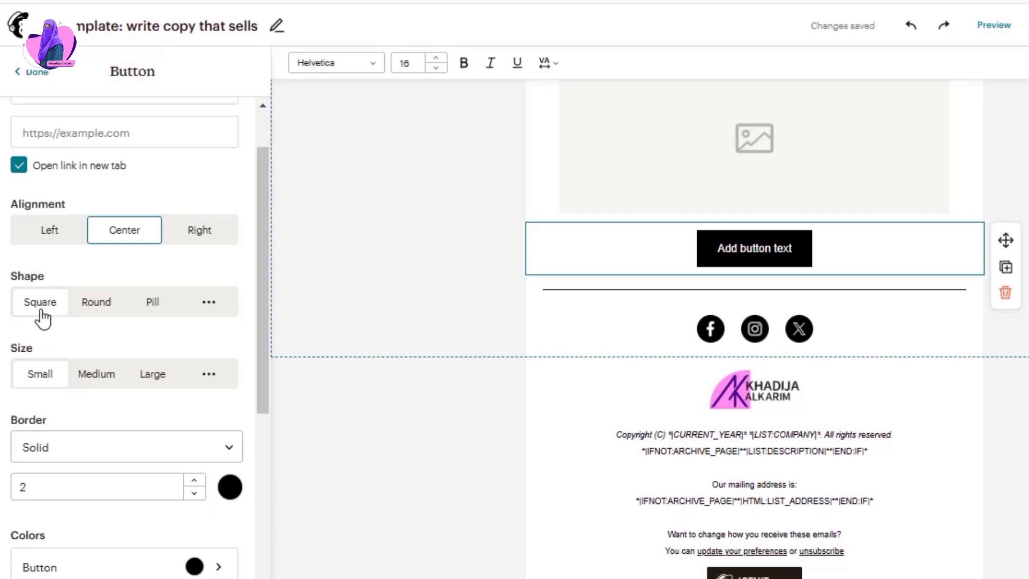
{"action": "left_click", "coordinate": [42, 303]}
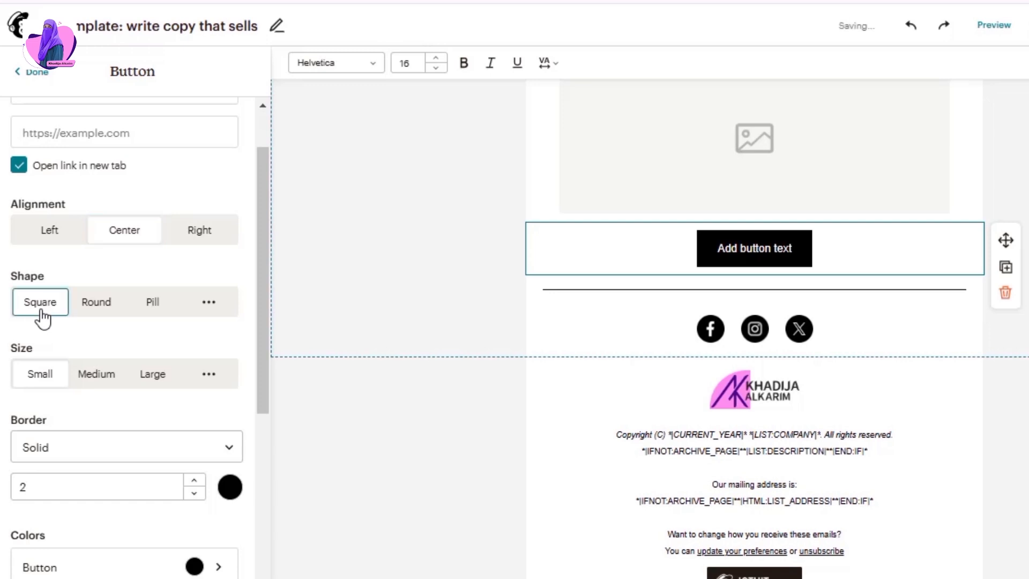
{"action": "left_click", "coordinate": [104, 311]}
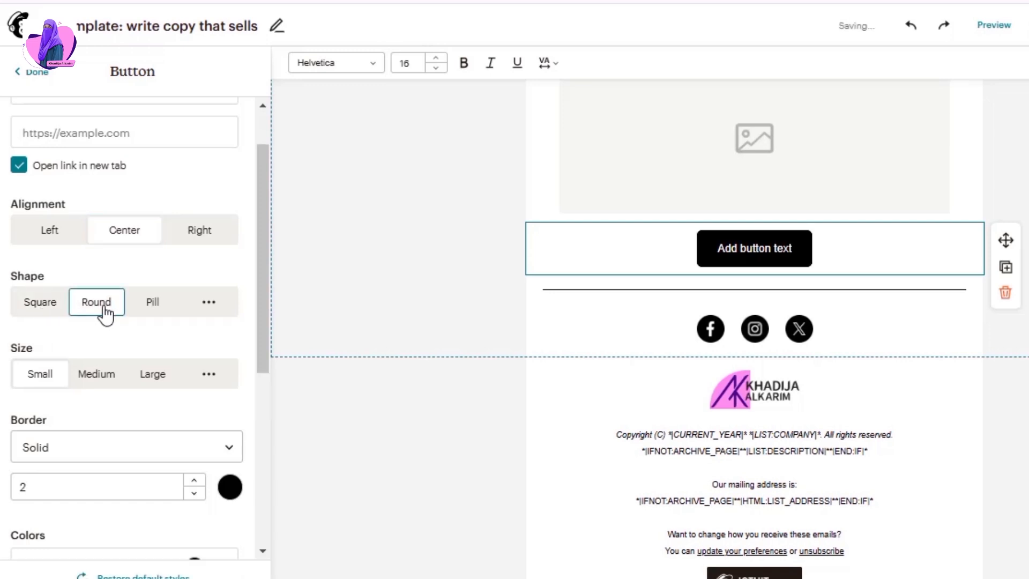
{"action": "left_click", "coordinate": [154, 308]}
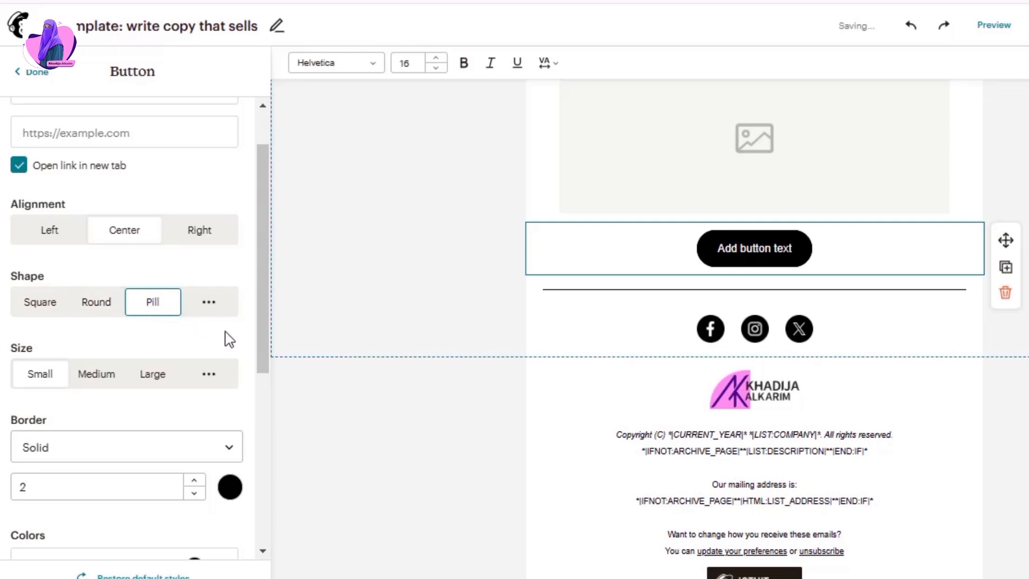
{"action": "left_click", "coordinate": [216, 311]}
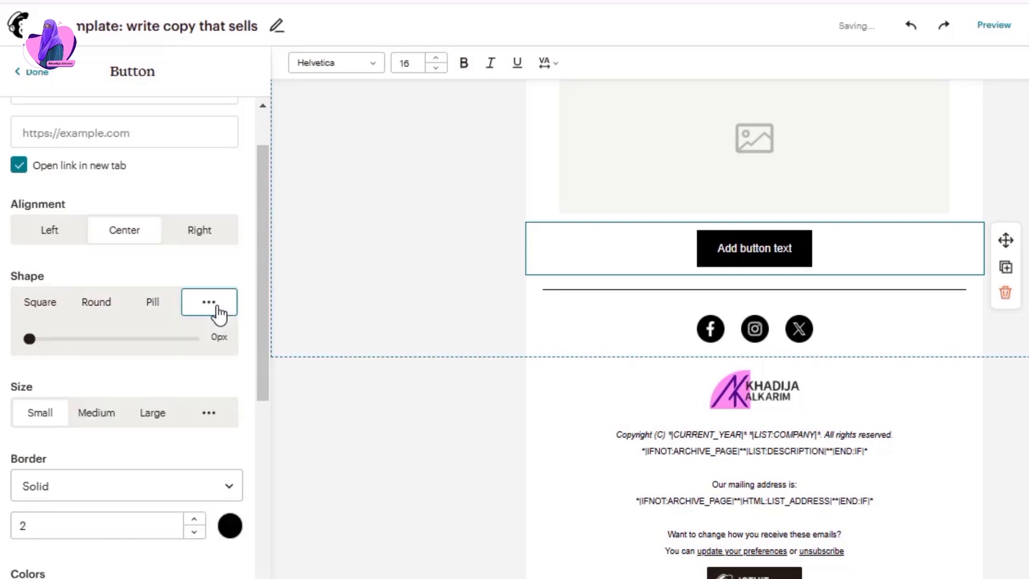
{"action": "left_click_drag", "start_coordinate": [31, 340], "coordinate": [56, 339]}
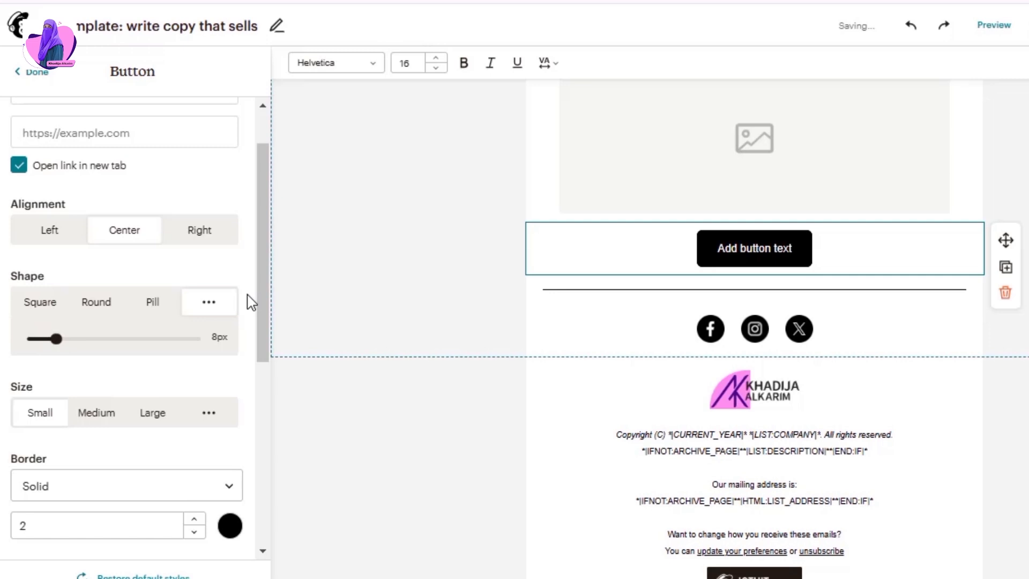
- Try the small, medium and large sizes on the button, and settle on a custom width of 82% and height of 38px
{"action": "left_click", "coordinate": [43, 418]}
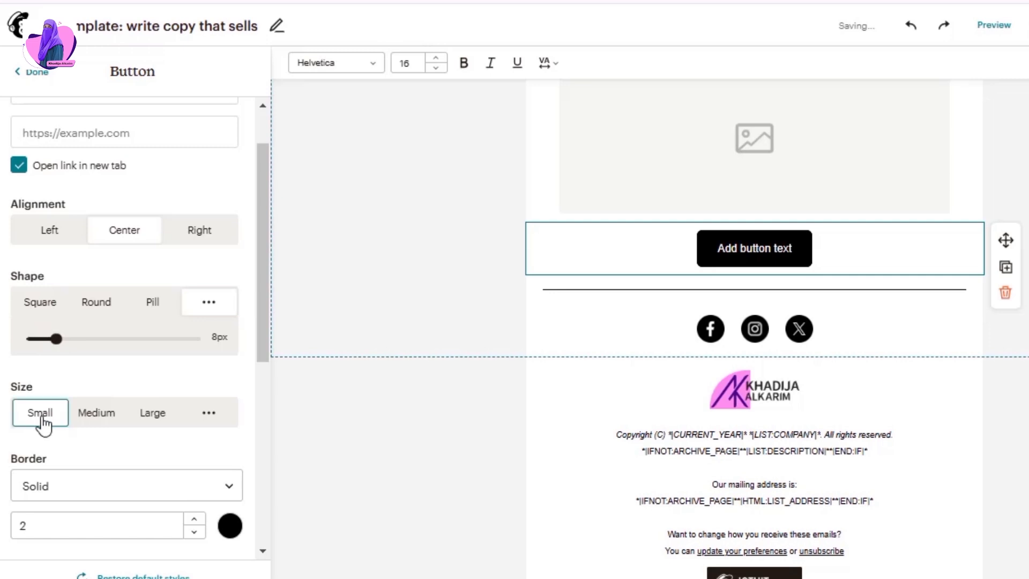
{"action": "left_click", "coordinate": [97, 418]}
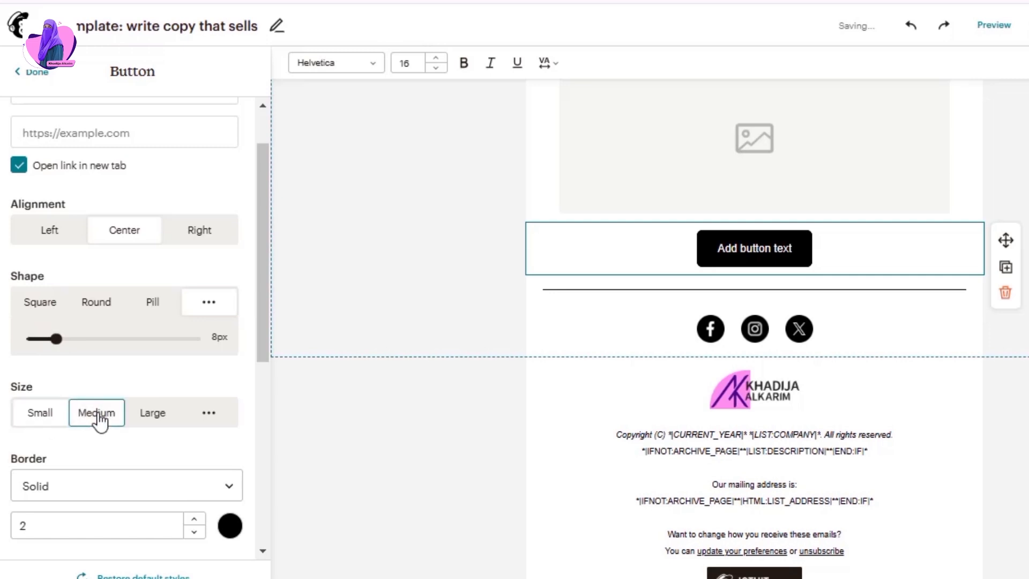
{"action": "left_click", "coordinate": [160, 421]}
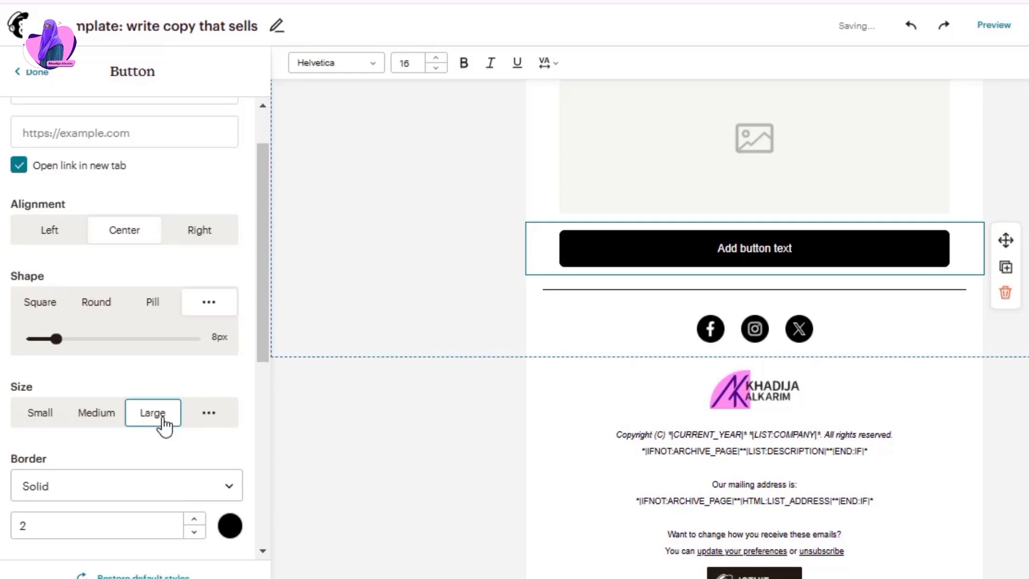
{"action": "scroll", "coordinate": [217, 416], "scroll_direction": "down", "scroll_amount": 1}
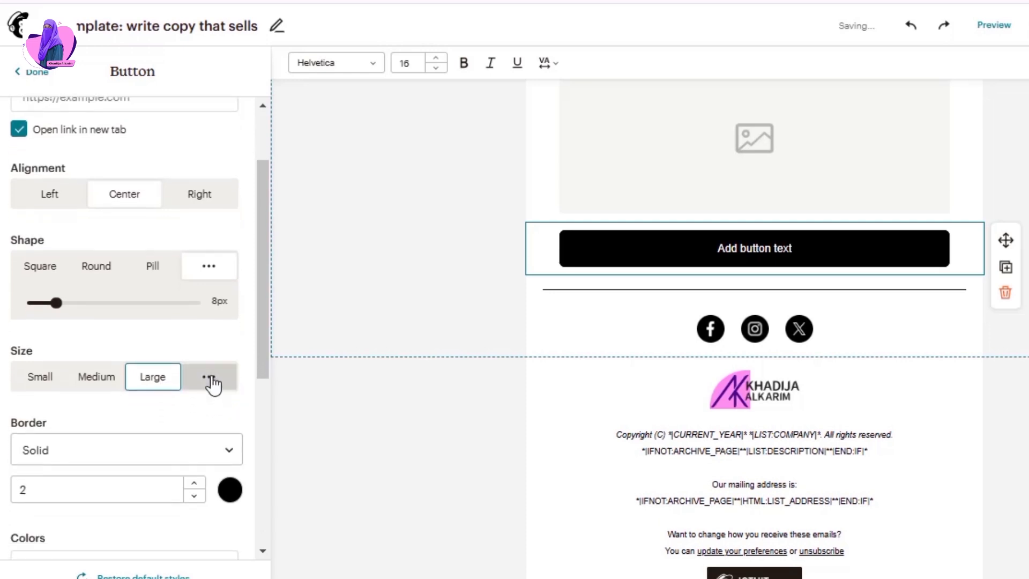
{"action": "left_click", "coordinate": [211, 379]}
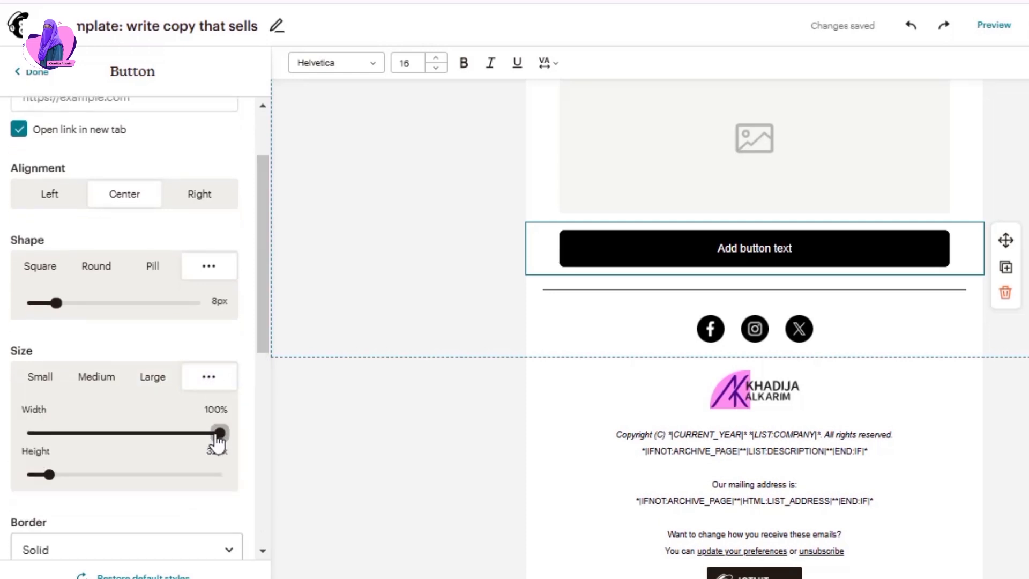
{"action": "left_click_drag", "start_coordinate": [218, 437], "coordinate": [86, 439]}
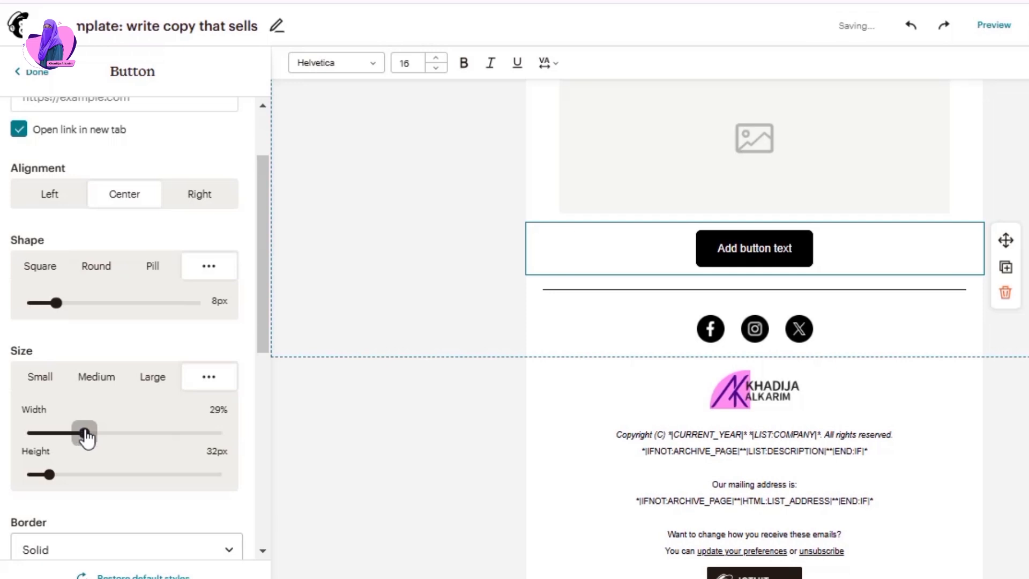
{"action": "left_click_drag", "start_coordinate": [50, 474], "coordinate": [59, 474]}
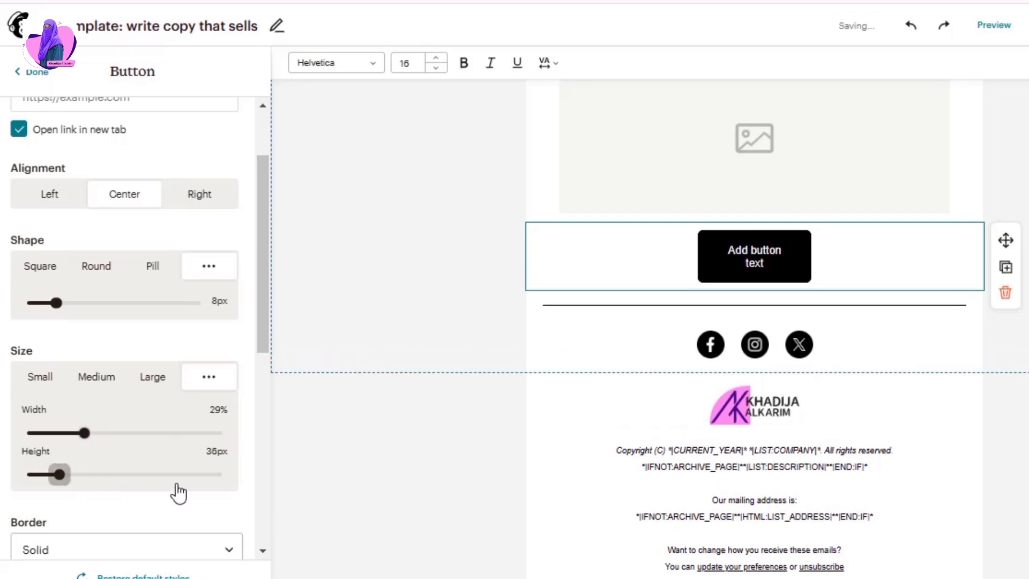
{"action": "left_click_drag", "start_coordinate": [178, 493], "coordinate": [68, 477]}
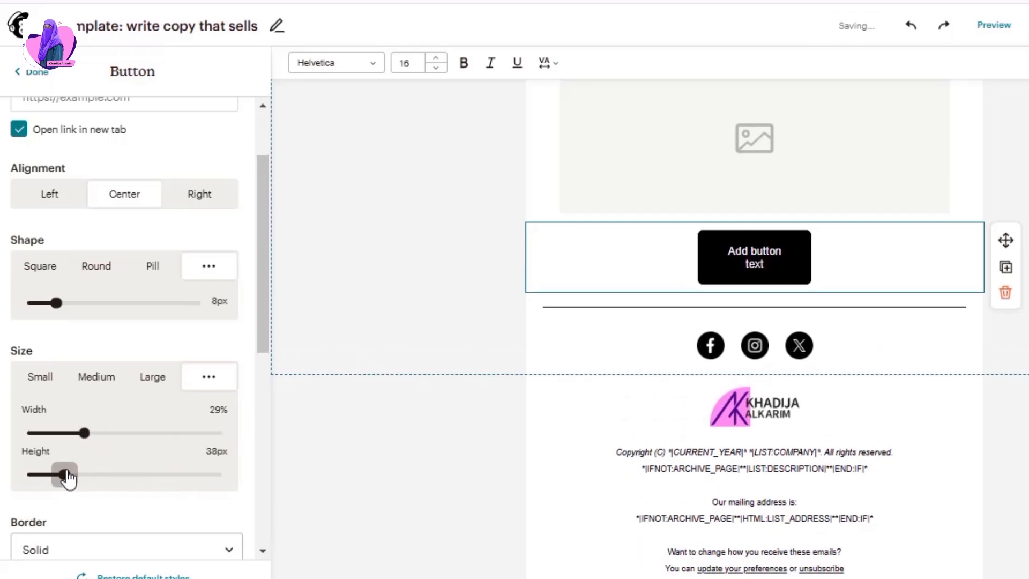
{"action": "left_click_drag", "start_coordinate": [85, 433], "coordinate": [188, 433]}
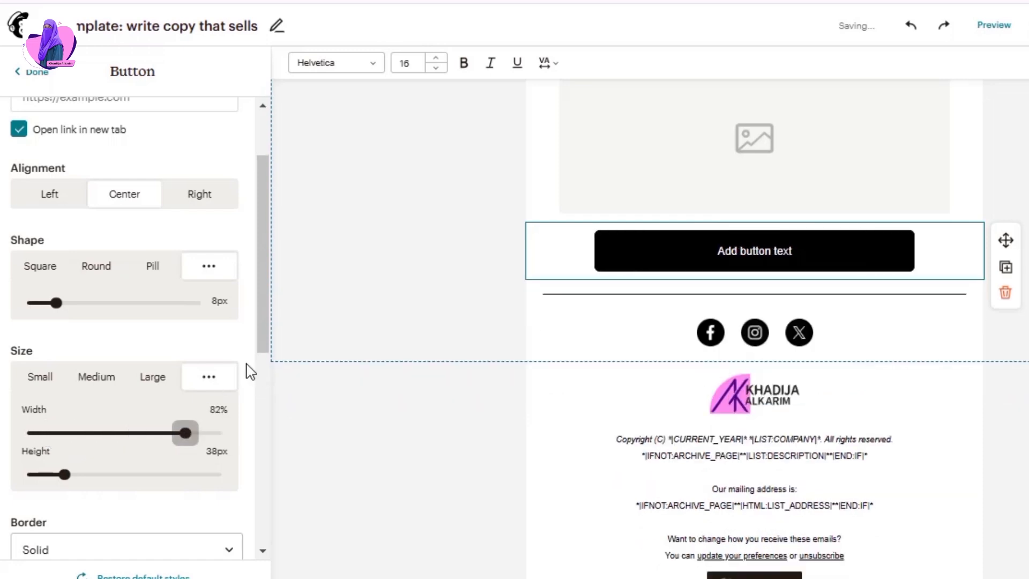
- Change the button's border to a dashed style in white and finish editing the button block
{"action": "scroll", "coordinate": [247, 368], "scroll_direction": "down", "scroll_amount": 5}
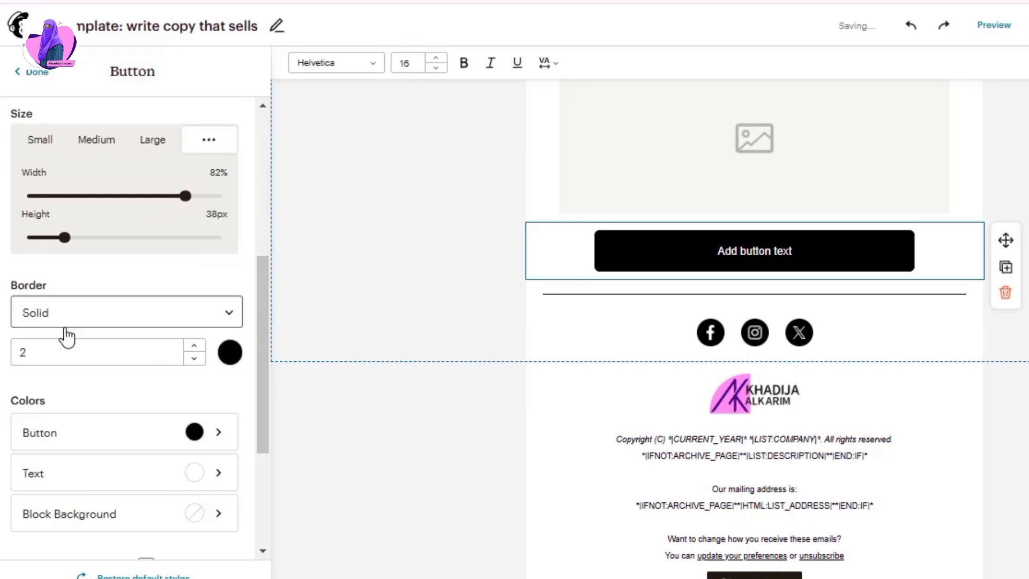
{"action": "left_click", "coordinate": [196, 313]}
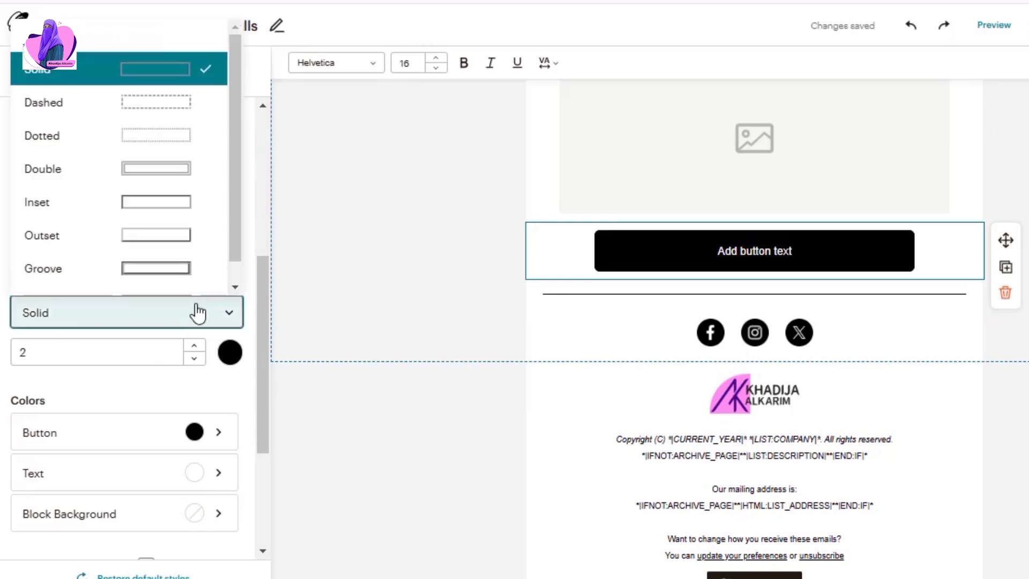
{"action": "left_click", "coordinate": [152, 118]}
{"action": "left_click", "coordinate": [230, 353]}
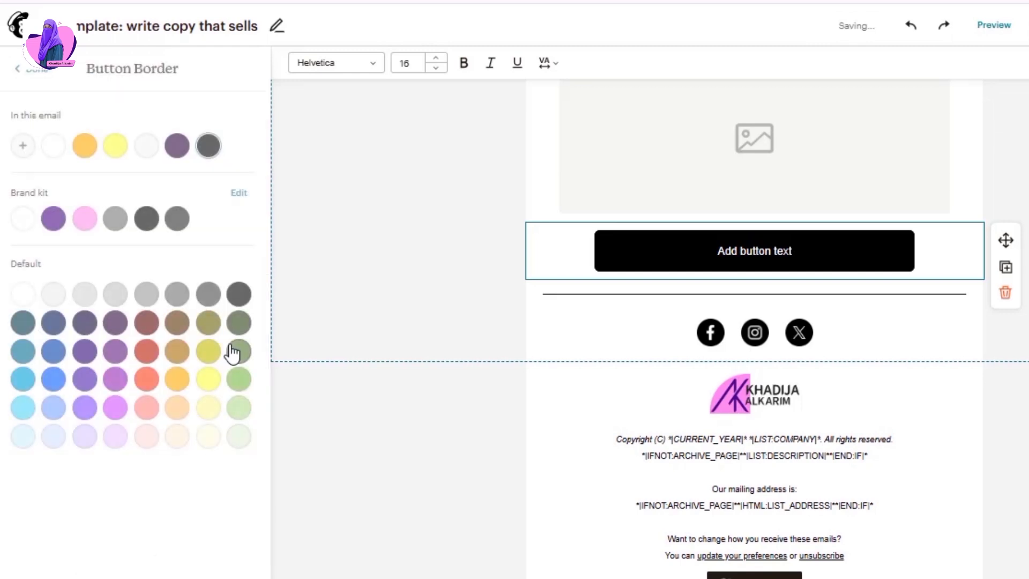
{"action": "left_click", "coordinate": [23, 294]}
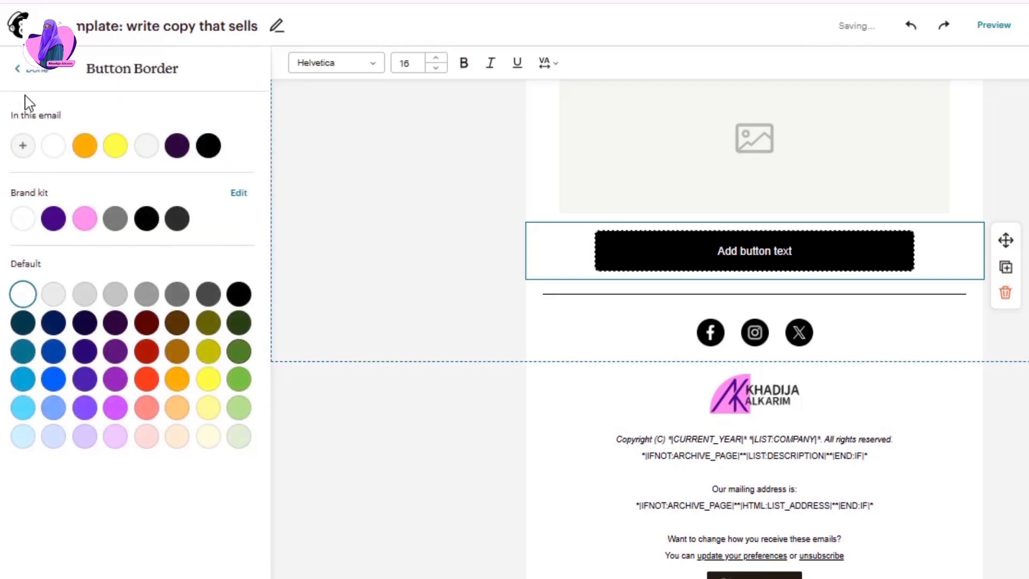
{"action": "left_click", "coordinate": [30, 72]}
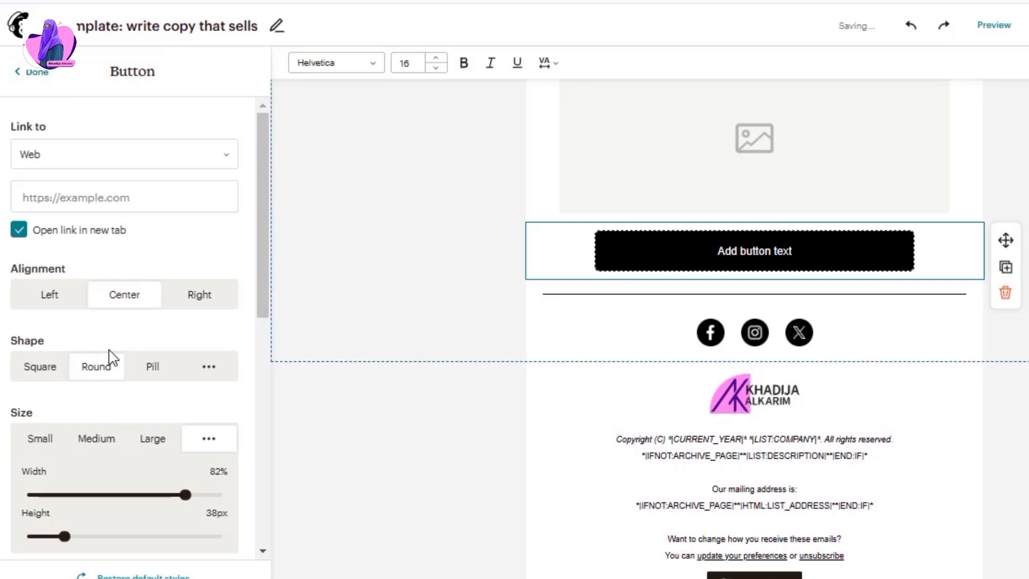
{"action": "scroll", "coordinate": [113, 358], "scroll_direction": "down", "scroll_amount": 6}
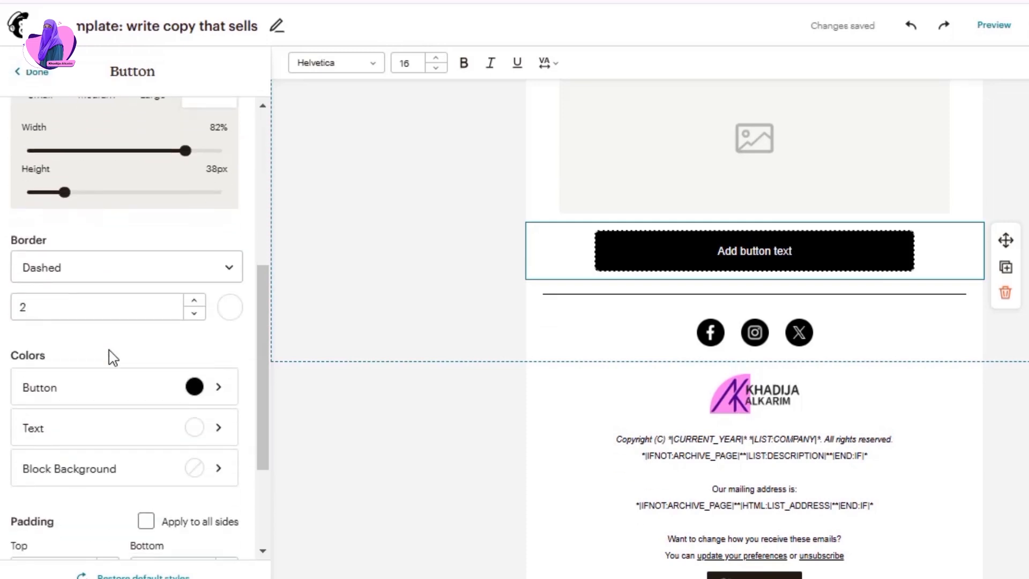
{"action": "scroll", "coordinate": [113, 358], "scroll_direction": "down", "scroll_amount": 3}
{"action": "scroll", "coordinate": [112, 358], "scroll_direction": "up", "scroll_amount": 10}
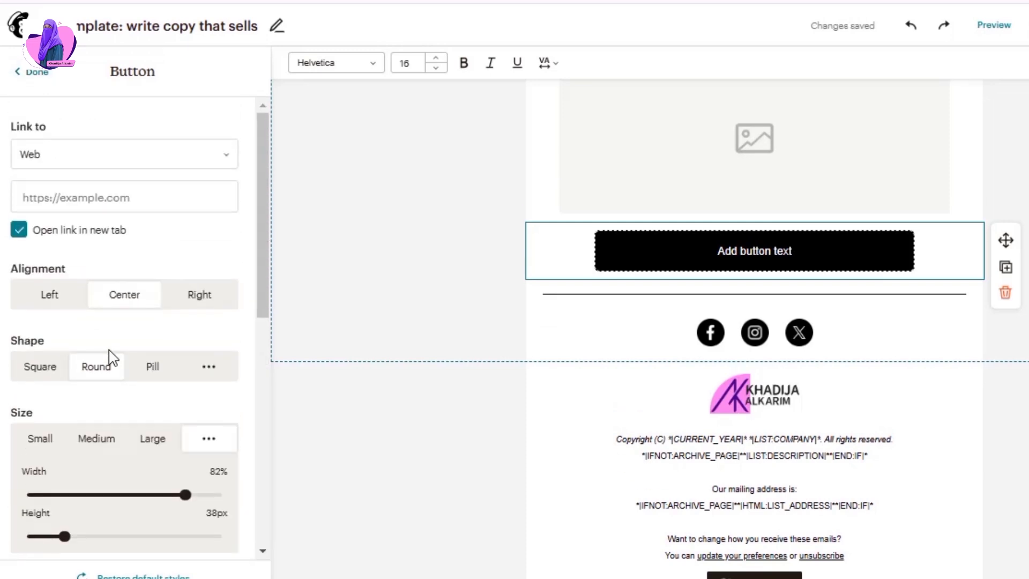
{"action": "left_click", "coordinate": [35, 72]}
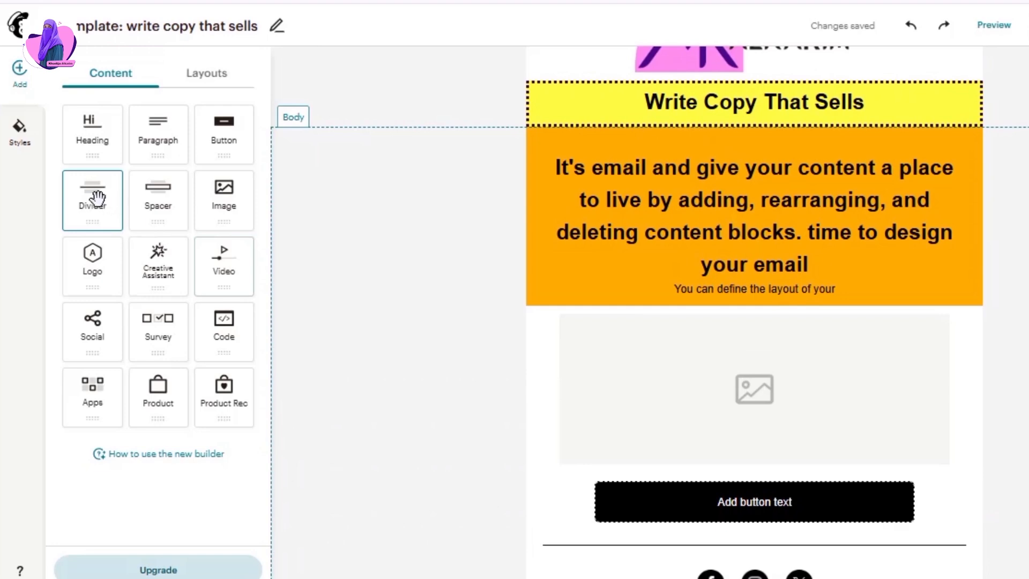
- Insert a divider between the orange text block and the image placeholder, and set its thickness to 15px
{"action": "left_click_drag", "start_coordinate": [97, 200], "coordinate": [815, 302]}
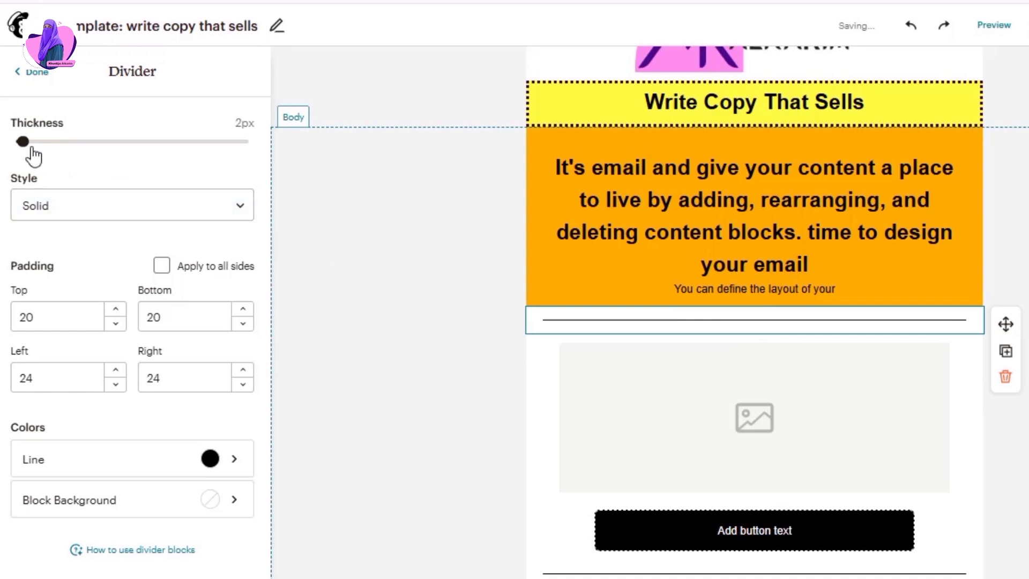
{"action": "left_click_drag", "start_coordinate": [23, 142], "coordinate": [280, 188]}
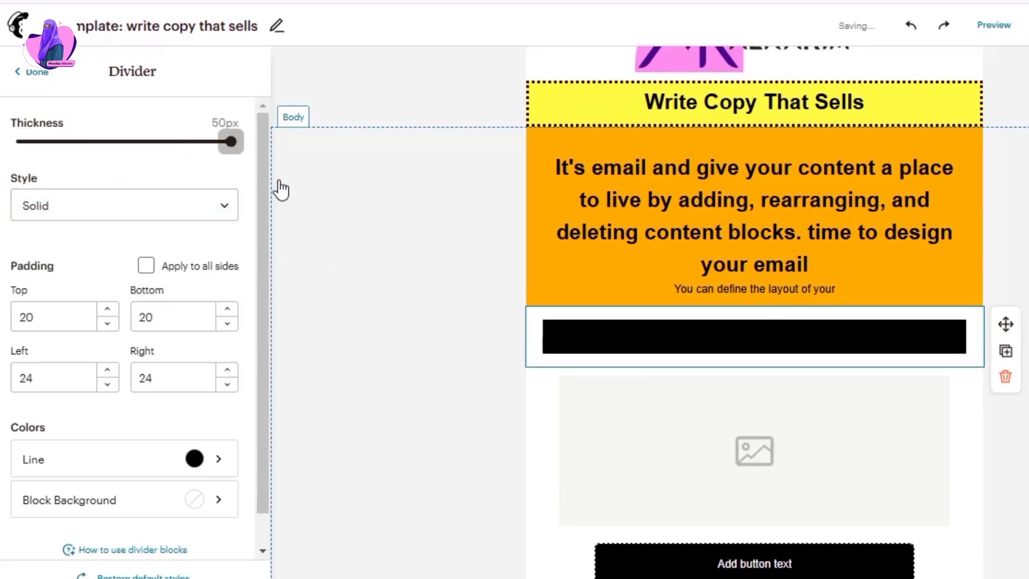
{"action": "left_click_drag", "start_coordinate": [172, 156], "coordinate": [81, 147]}
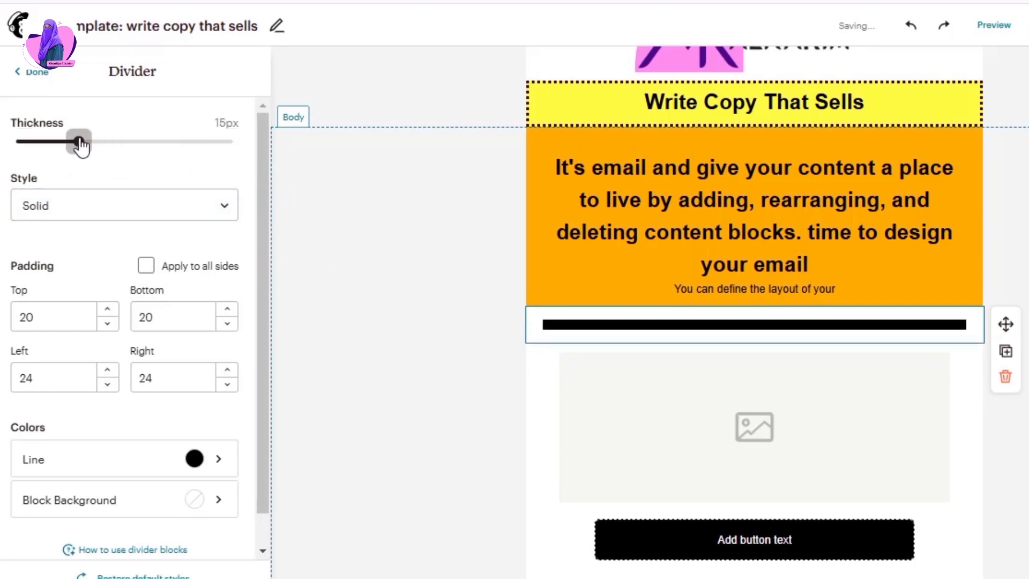
{"action": "left_click", "coordinate": [414, 336]}
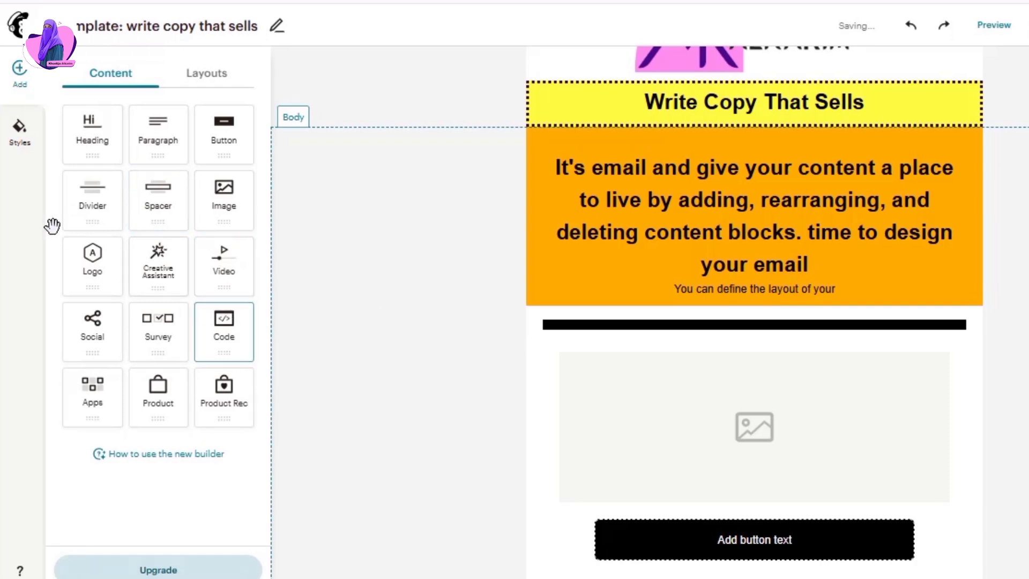
- Insert an image block below the thick divider, fill it with image-393x800-3caec.png, and finish editing the block
{"action": "left_click_drag", "start_coordinate": [216, 203], "coordinate": [732, 451]}
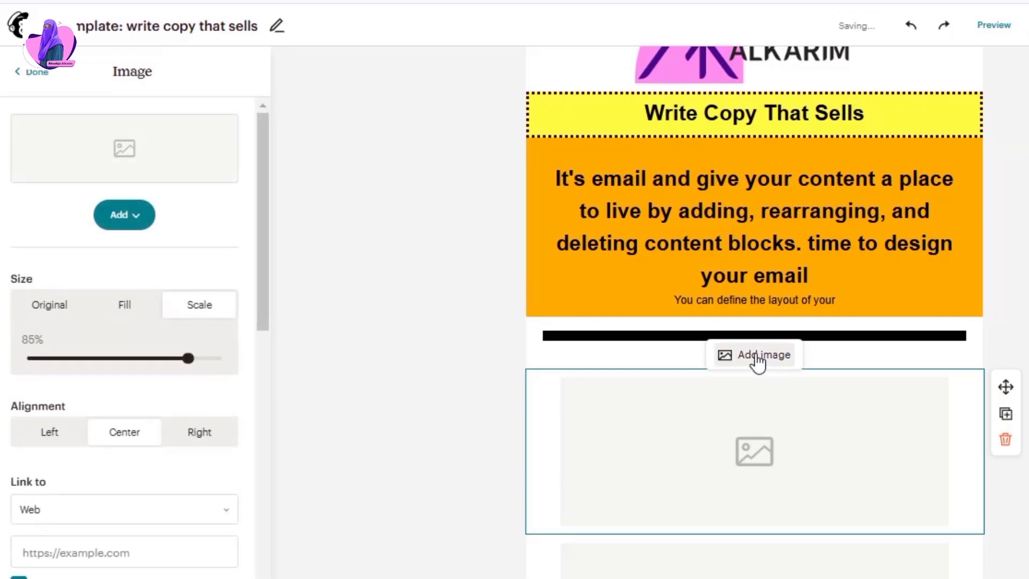
{"action": "left_click", "coordinate": [758, 361]}
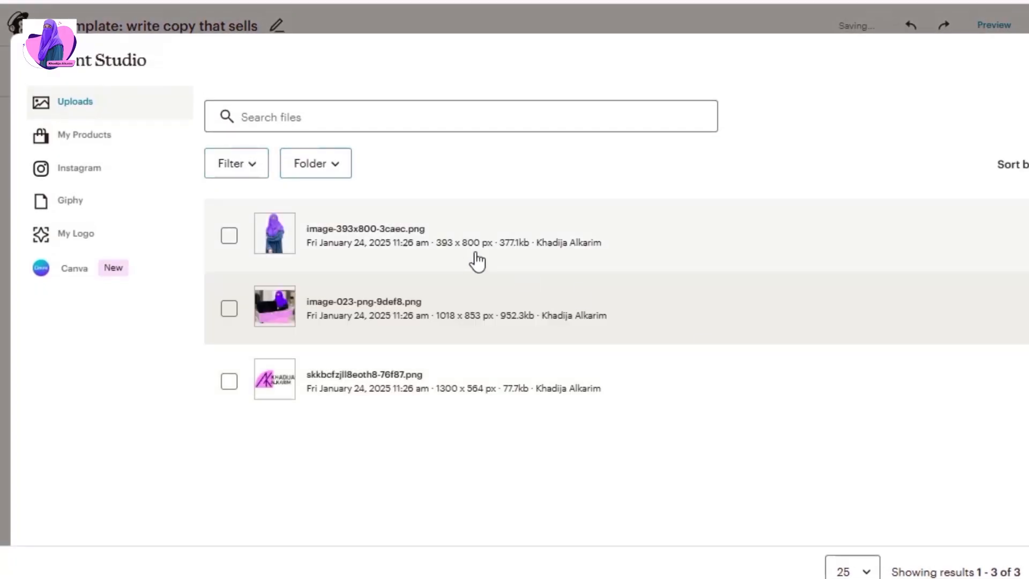
{"action": "left_click", "coordinate": [427, 256]}
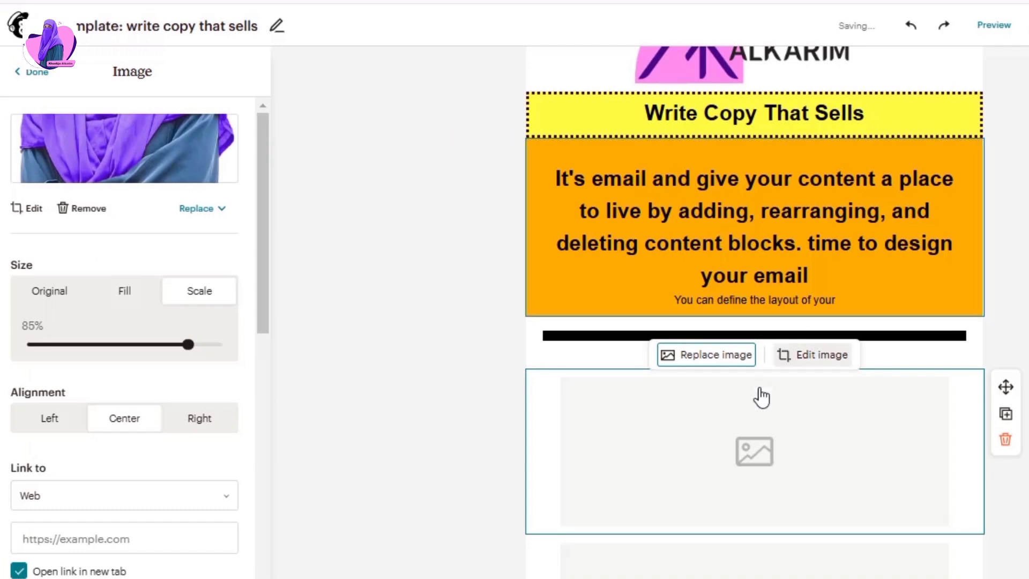
{"action": "scroll", "coordinate": [716, 404], "scroll_direction": "down", "scroll_amount": 5}
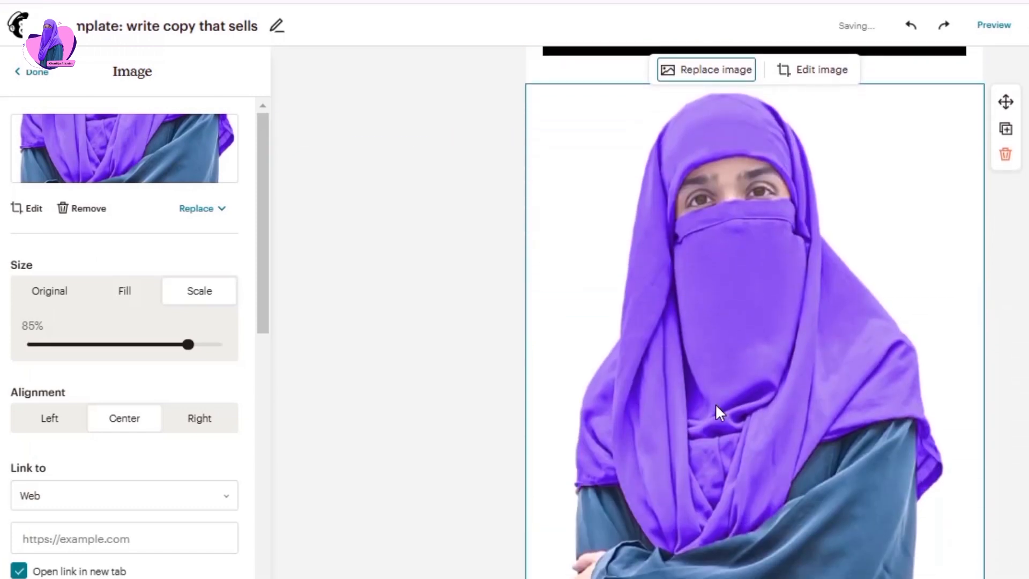
{"action": "left_click", "coordinate": [799, 100]}
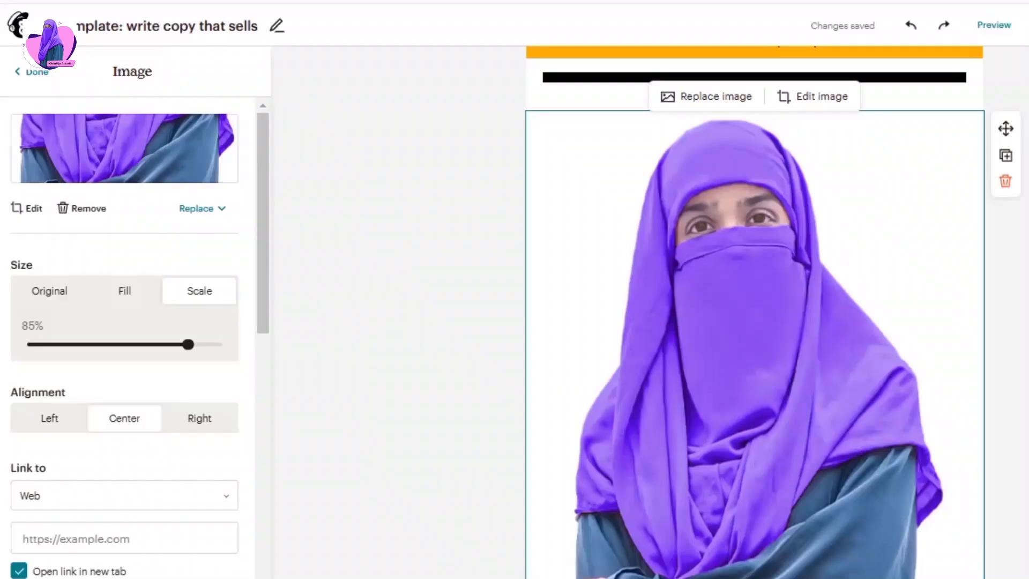
{"action": "scroll", "coordinate": [413, 324], "scroll_direction": "down", "scroll_amount": 8}
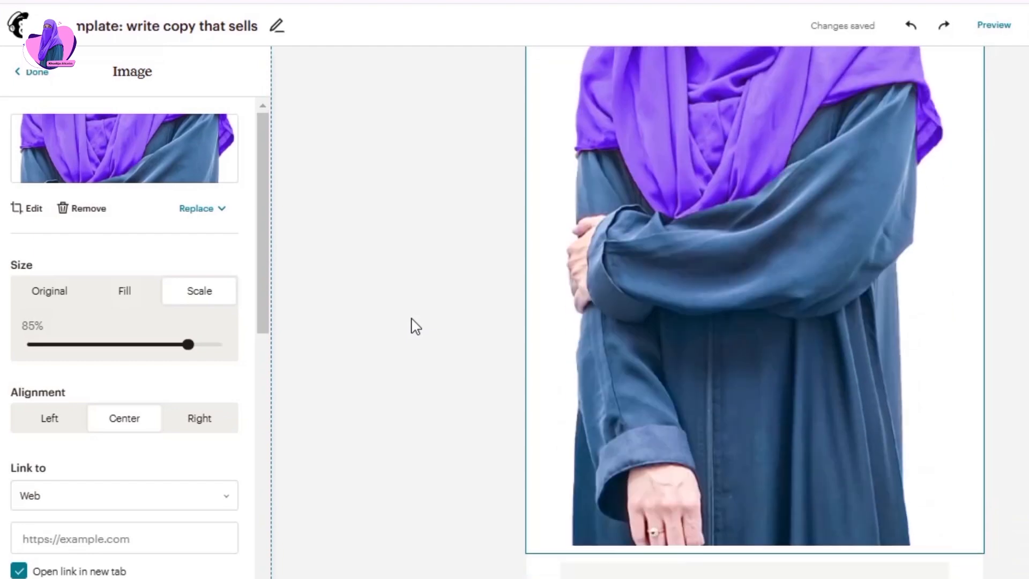
{"action": "scroll", "coordinate": [416, 326], "scroll_direction": "up", "scroll_amount": 10}
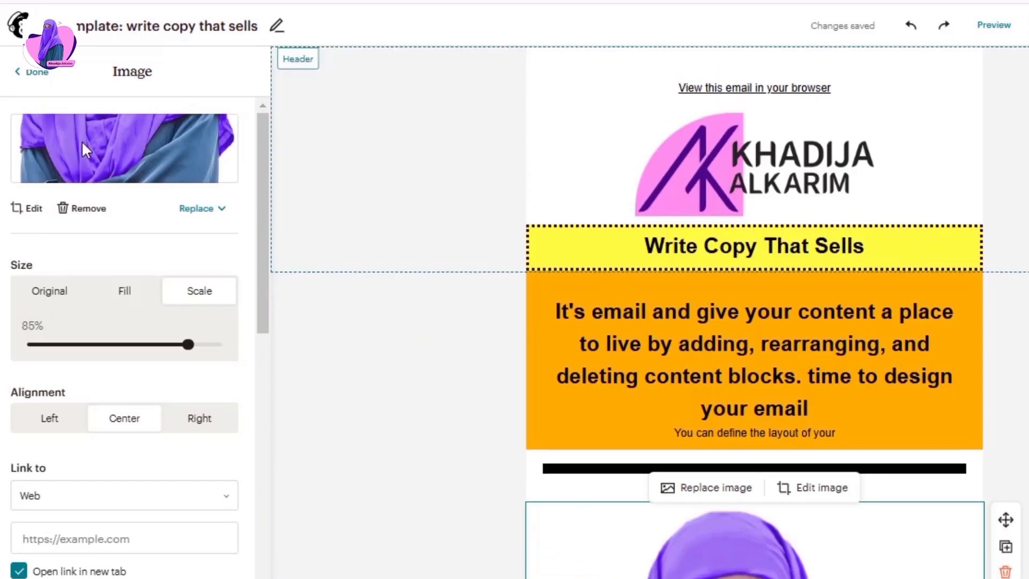
{"action": "left_click", "coordinate": [22, 79]}
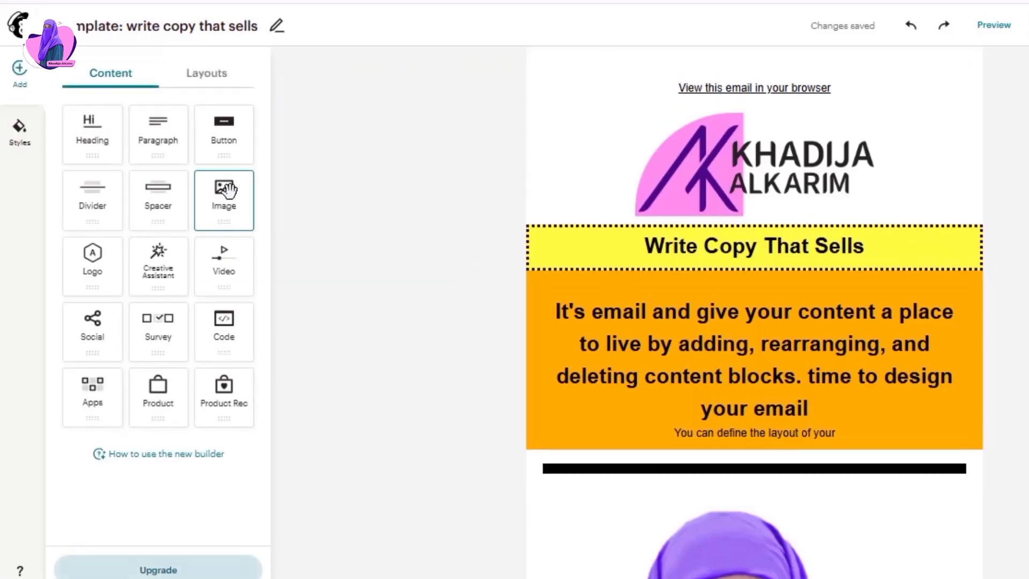
- Insert a second logo block in the header and delete the duplicate logo above the yellow heading
{"action": "left_click_drag", "start_coordinate": [94, 260], "coordinate": [748, 162]}
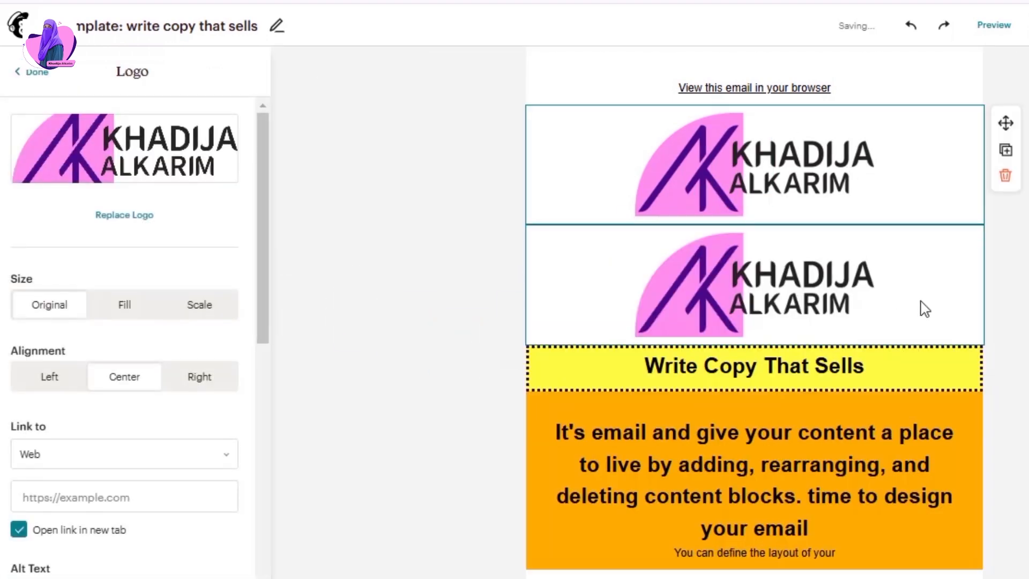
{"action": "left_click", "coordinate": [921, 305]}
{"action": "left_click", "coordinate": [1005, 296]}
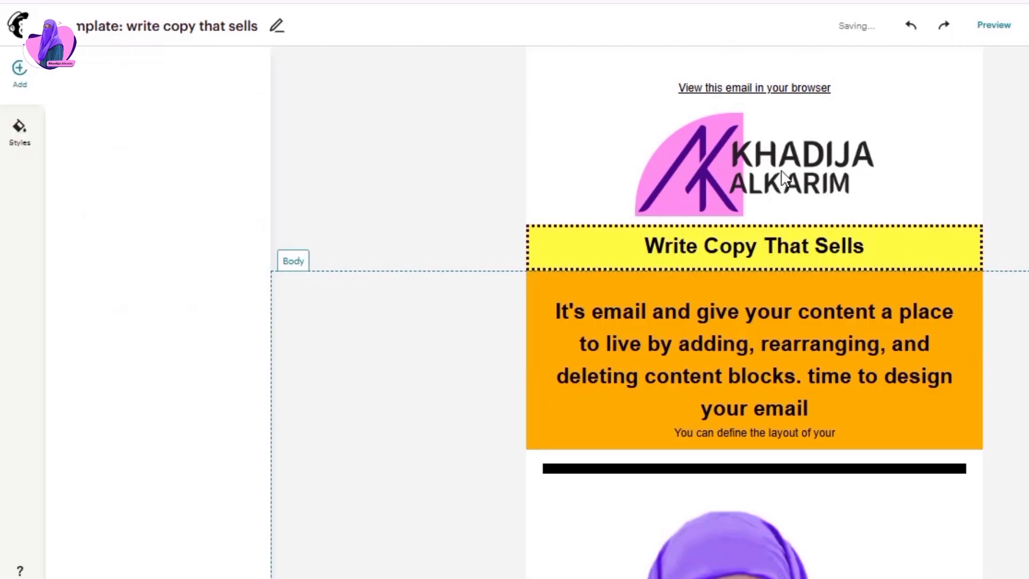
- Open the header logo block for editing and scale the logo to 46%
{"action": "left_click", "coordinate": [783, 177]}
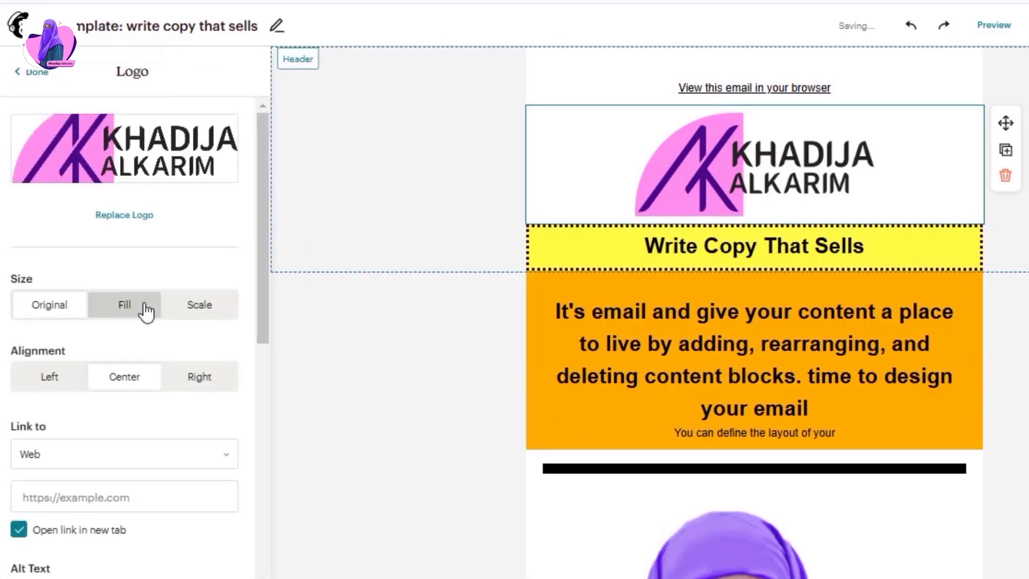
{"action": "left_click", "coordinate": [46, 312]}
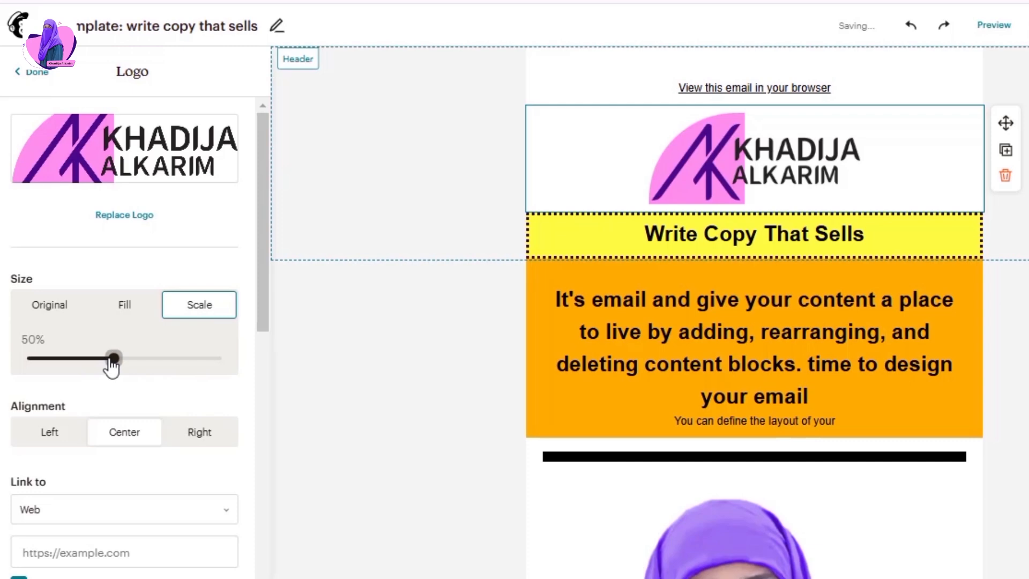
{"action": "mouse_move", "coordinate": [112, 362]}
{"action": "left_mouse_down"}
{"action": "mouse_move", "coordinate": [206, 367]}
{"action": "mouse_move", "coordinate": [107, 363]}
{"action": "left_mouse_up"}
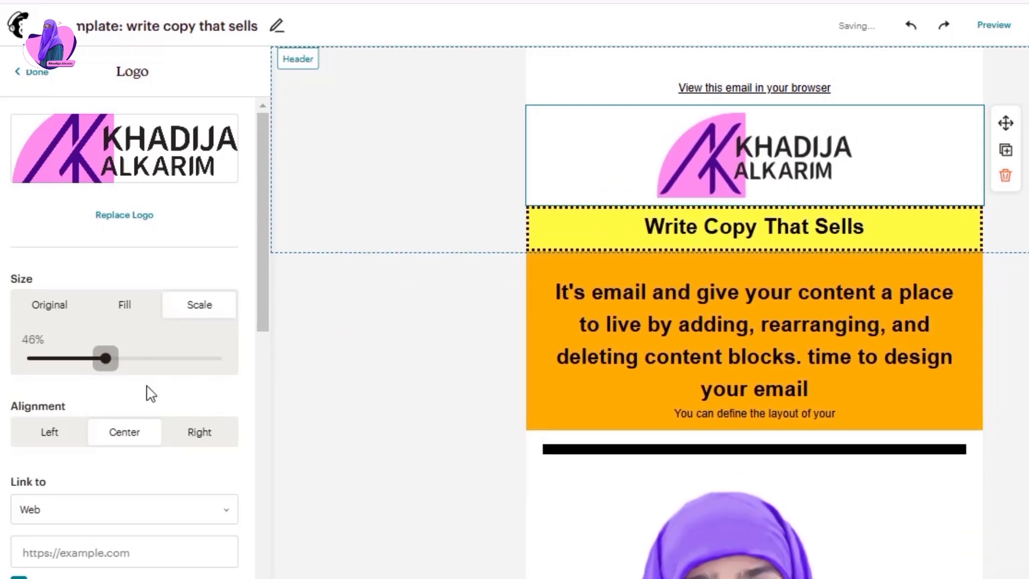
{"action": "scroll", "coordinate": [151, 394], "scroll_direction": "down", "scroll_amount": 2}
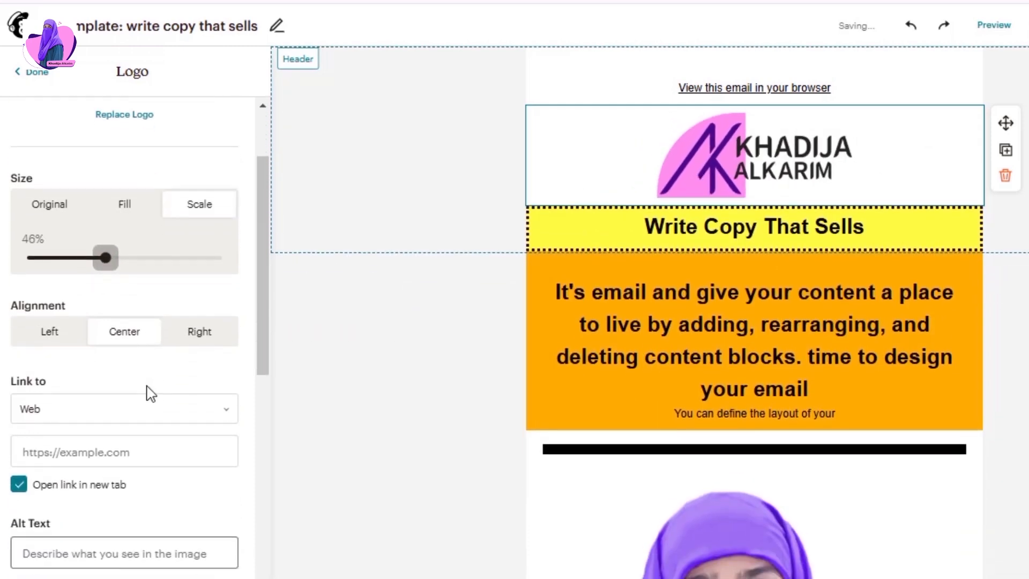
- Try the left and right alignments on the header logo and set it back to center
{"action": "left_click", "coordinate": [54, 336]}
{"action": "left_click", "coordinate": [122, 336]}
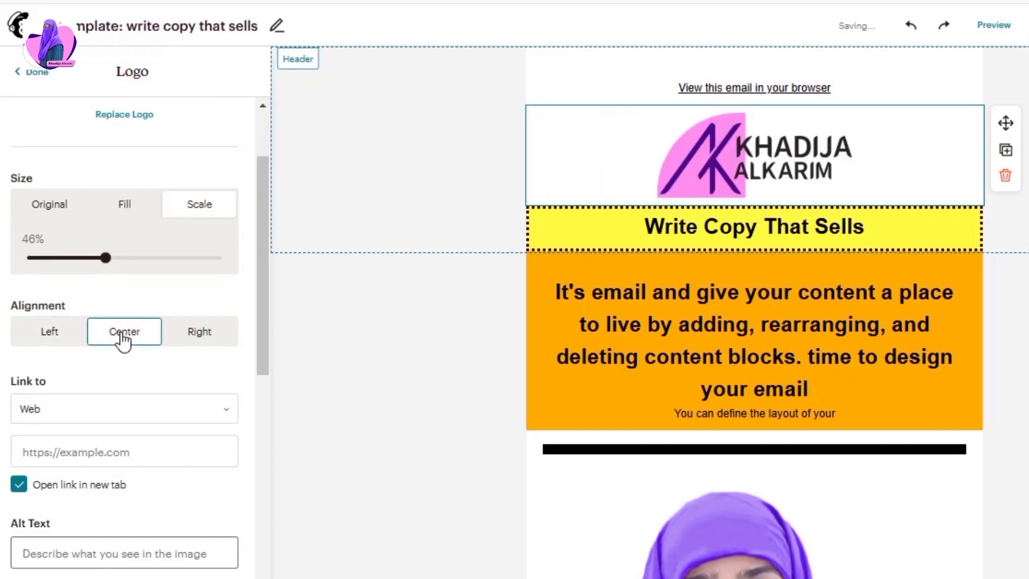
{"action": "left_click", "coordinate": [200, 339]}
{"action": "scroll", "coordinate": [201, 341], "scroll_direction": "down", "scroll_amount": 2}
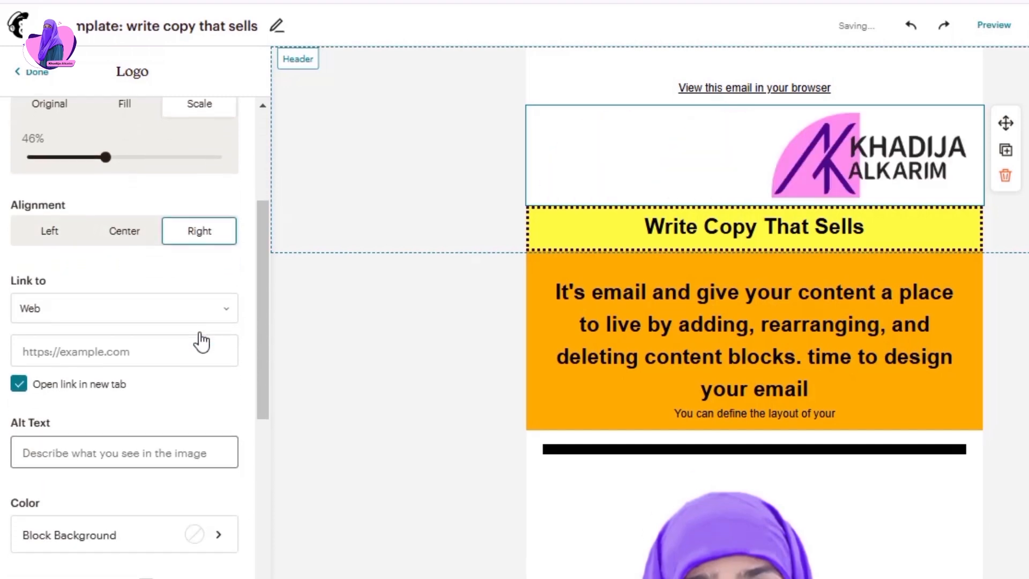
{"action": "left_click", "coordinate": [57, 349]}
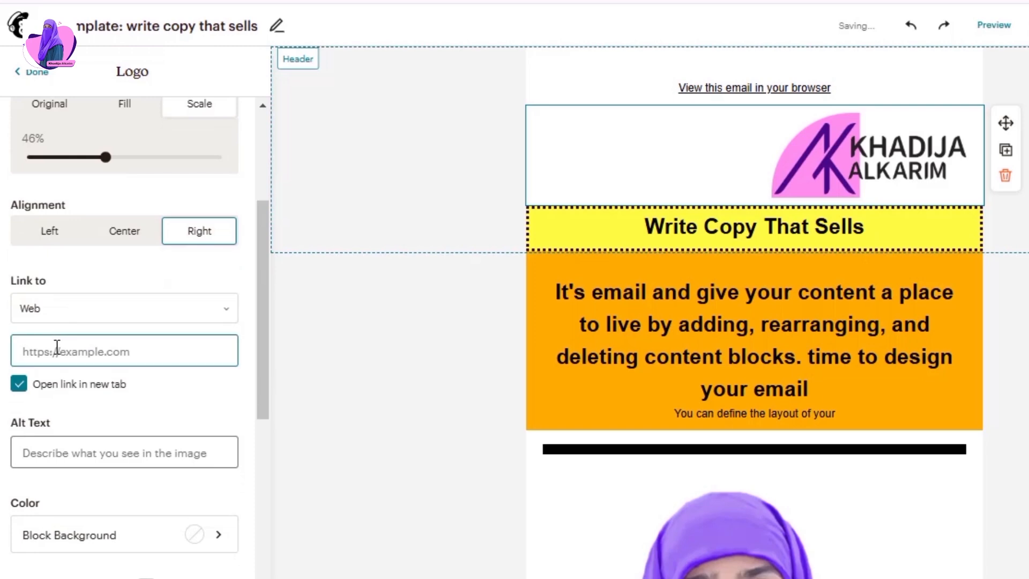
{"action": "left_click", "coordinate": [126, 236]}
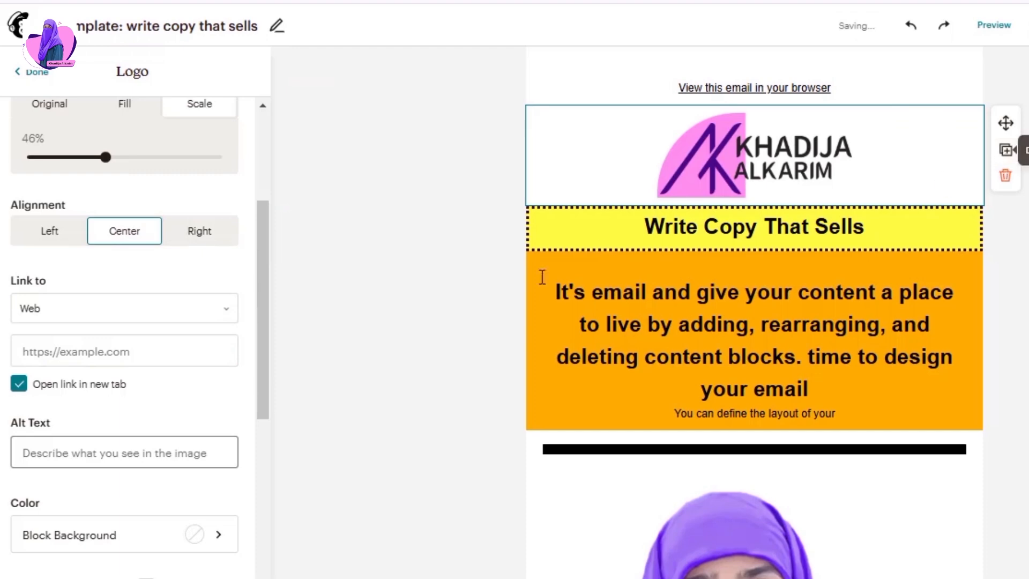
- Turn off opening the logo's link in a new tab and finish editing the logo block
{"action": "left_click", "coordinate": [44, 349]}
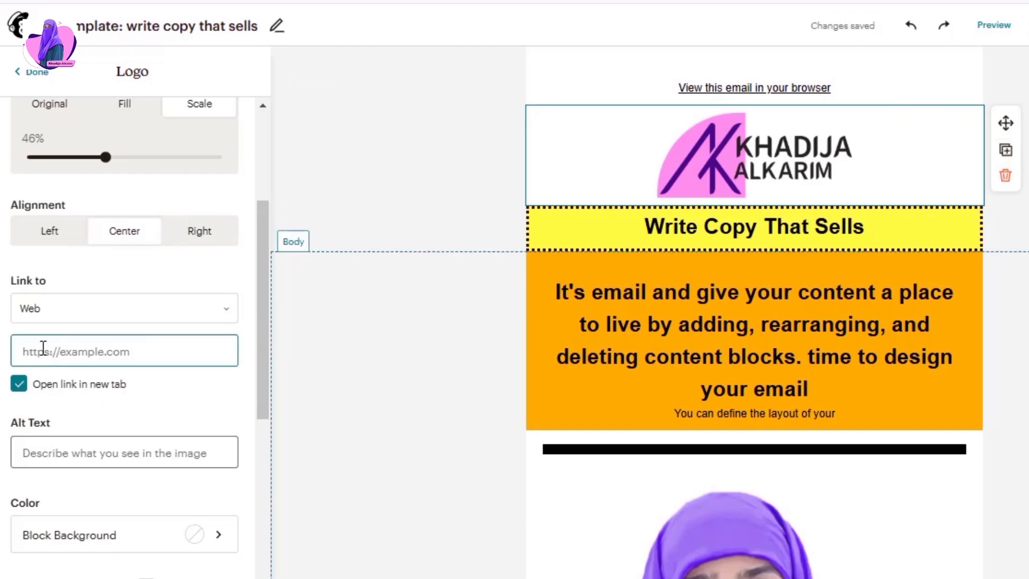
{"action": "scroll", "coordinate": [44, 349], "scroll_direction": "down", "scroll_amount": 1}
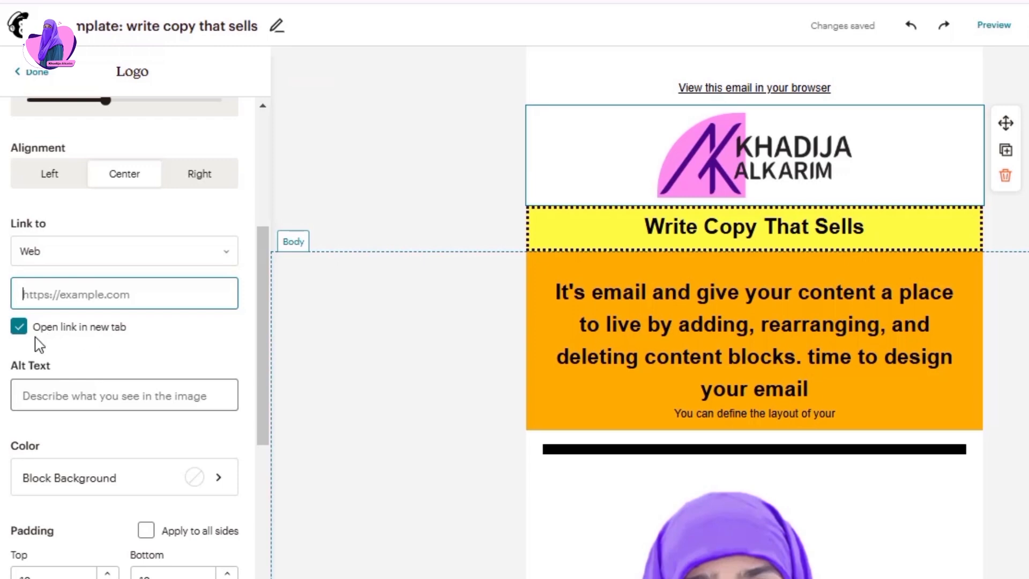
{"action": "left_click", "coordinate": [20, 328]}
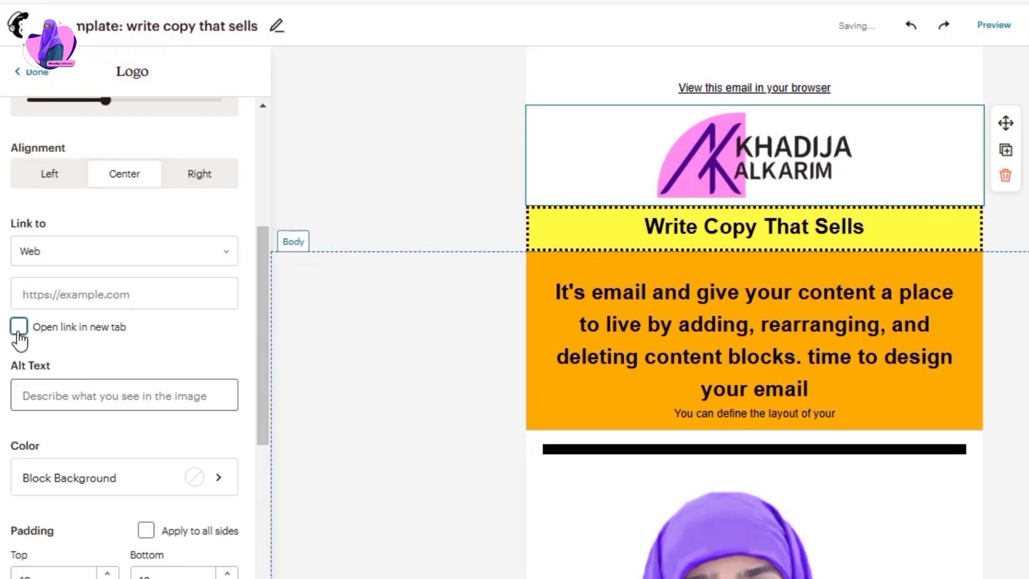
{"action": "scroll", "coordinate": [20, 337], "scroll_direction": "down", "scroll_amount": 2}
{"action": "left_click", "coordinate": [49, 307]}
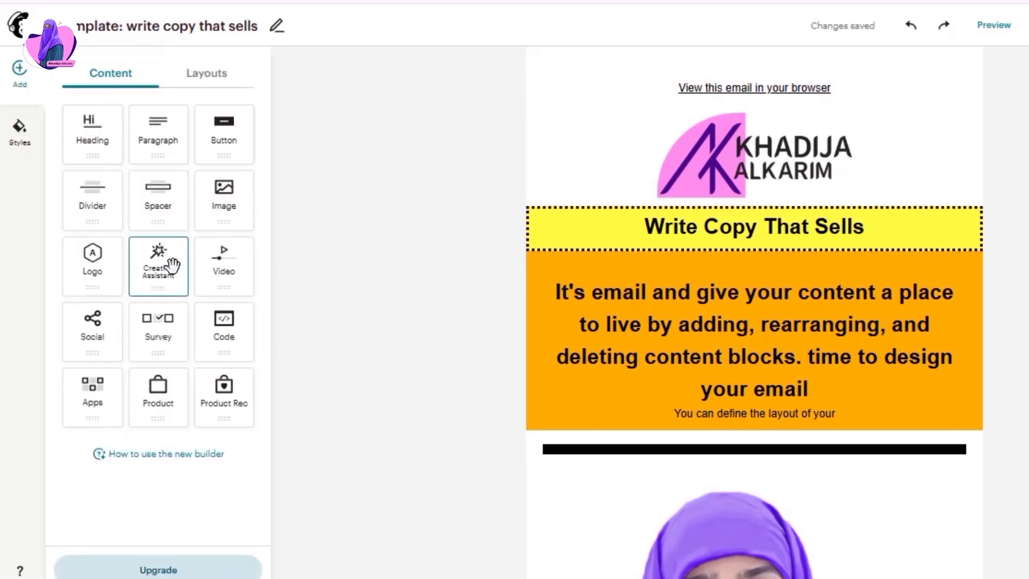
- Insert a Creative Assistant block below the thick divider and fill it with a generated "Welcome to my world of wonders!" design, with logo inclusion enabled
{"action": "left_click_drag", "start_coordinate": [158, 272], "coordinate": [750, 473]}
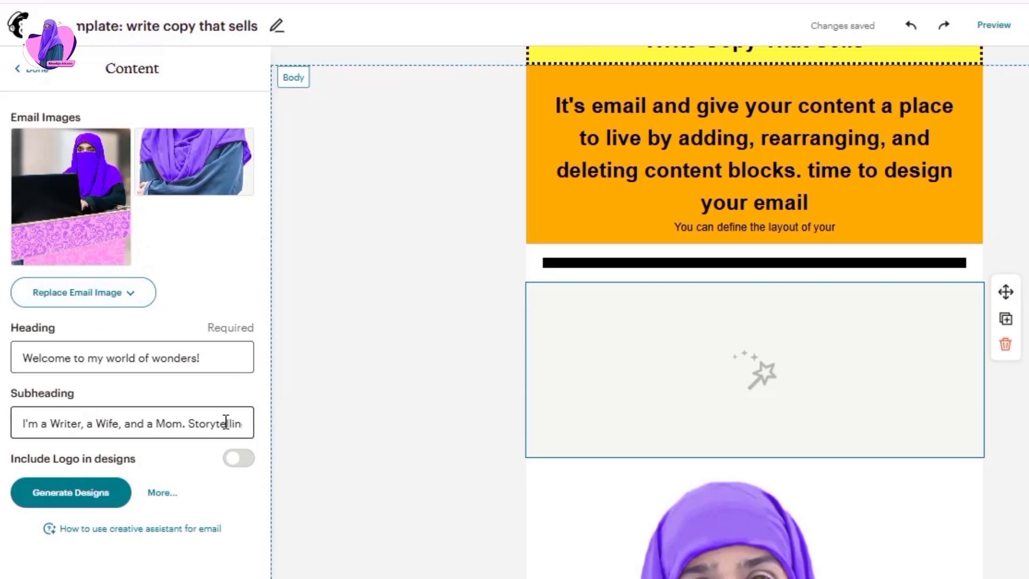
{"action": "left_click", "coordinate": [240, 460]}
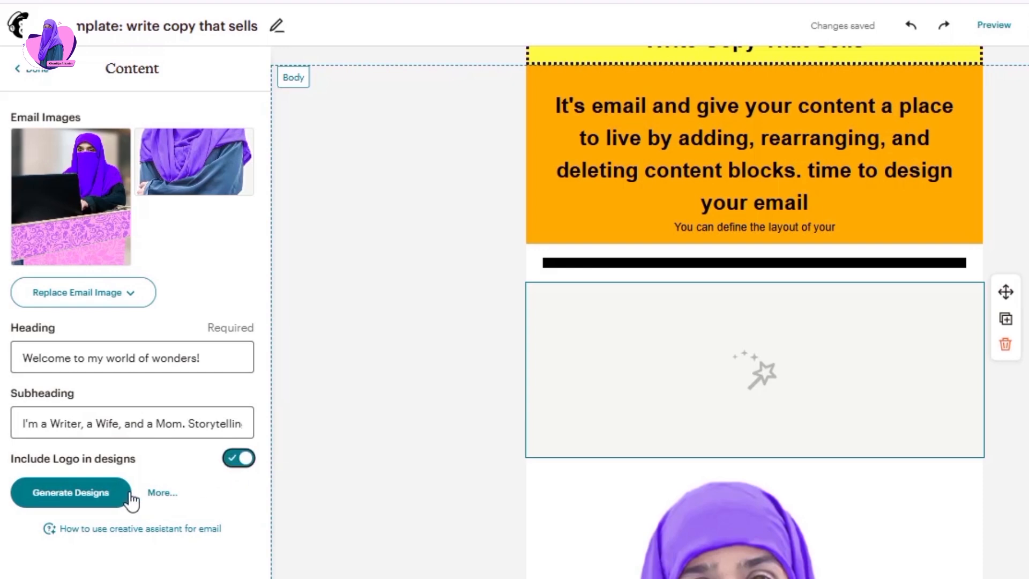
{"action": "left_click", "coordinate": [51, 510]}
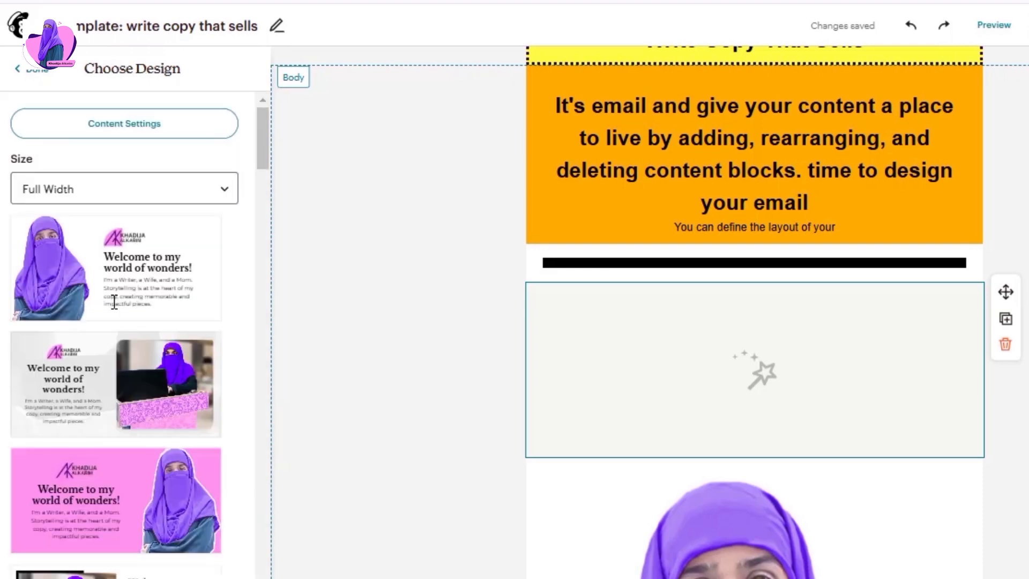
{"action": "left_click", "coordinate": [129, 230]}
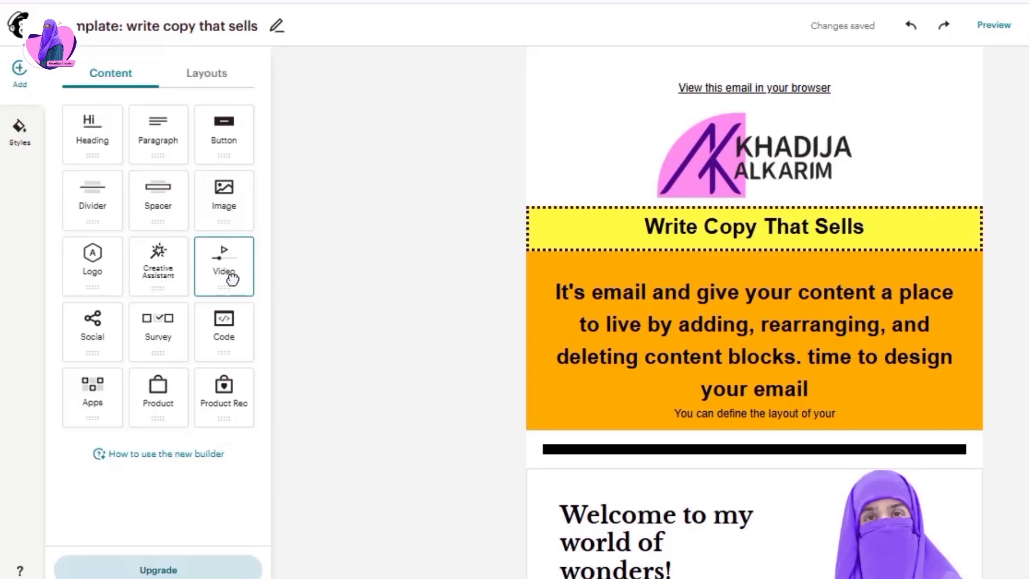
- Insert a center-aligned video block between the welcome design and the large portrait image
{"action": "left_click_drag", "start_coordinate": [231, 279], "coordinate": [725, 334]}
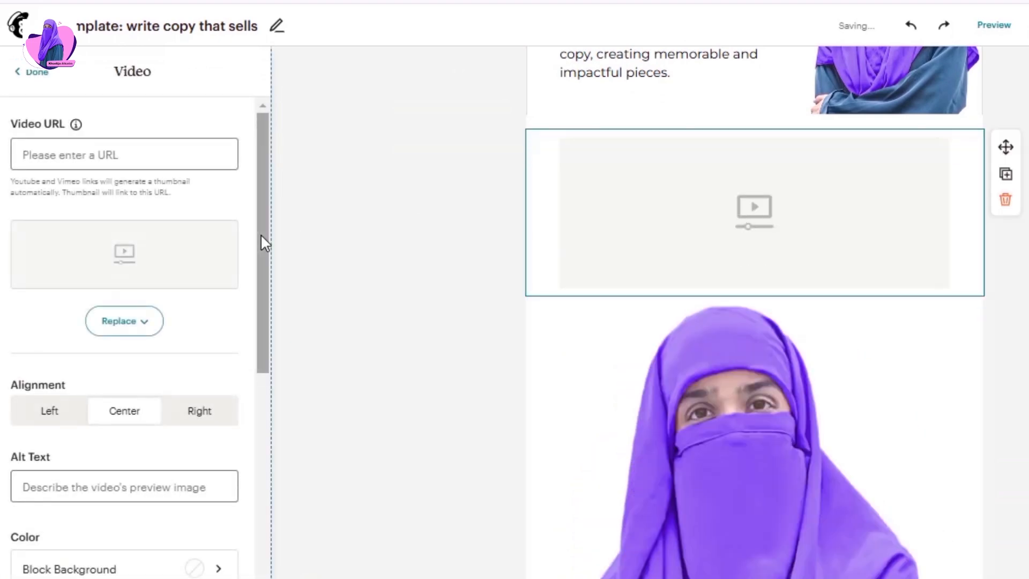
{"action": "left_click", "coordinate": [58, 151]}
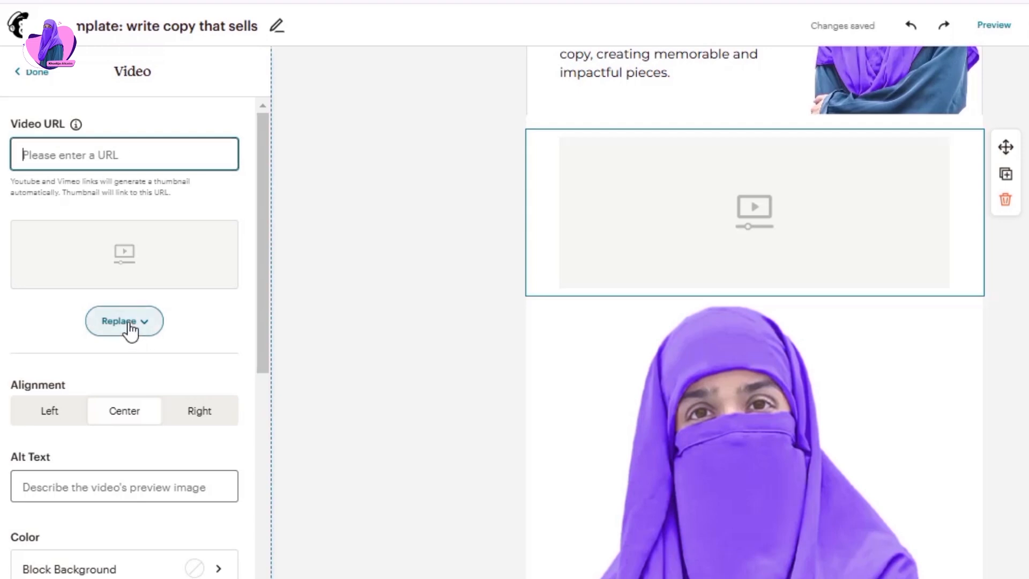
{"action": "left_click", "coordinate": [52, 411]}
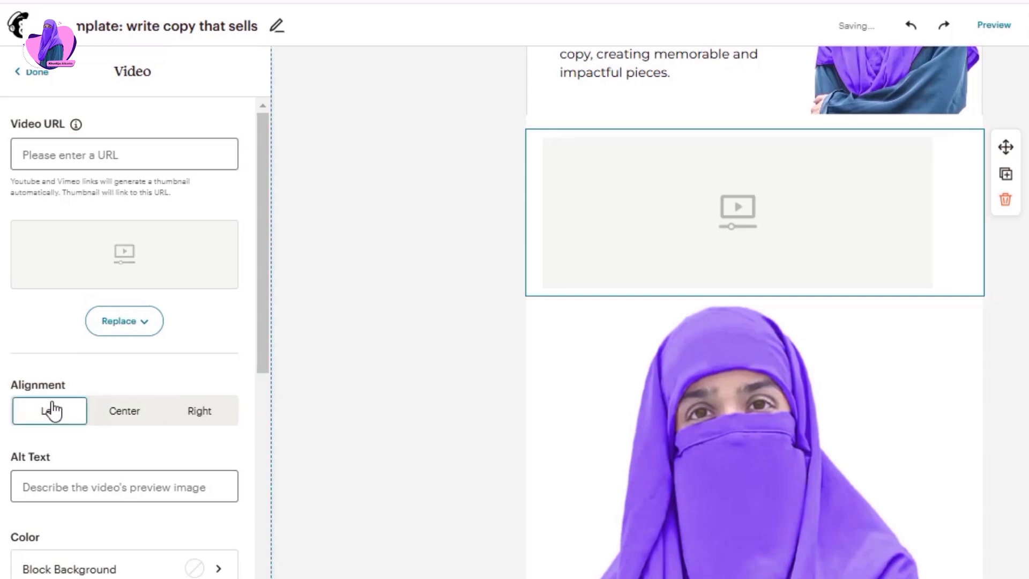
{"action": "left_click", "coordinate": [131, 411]}
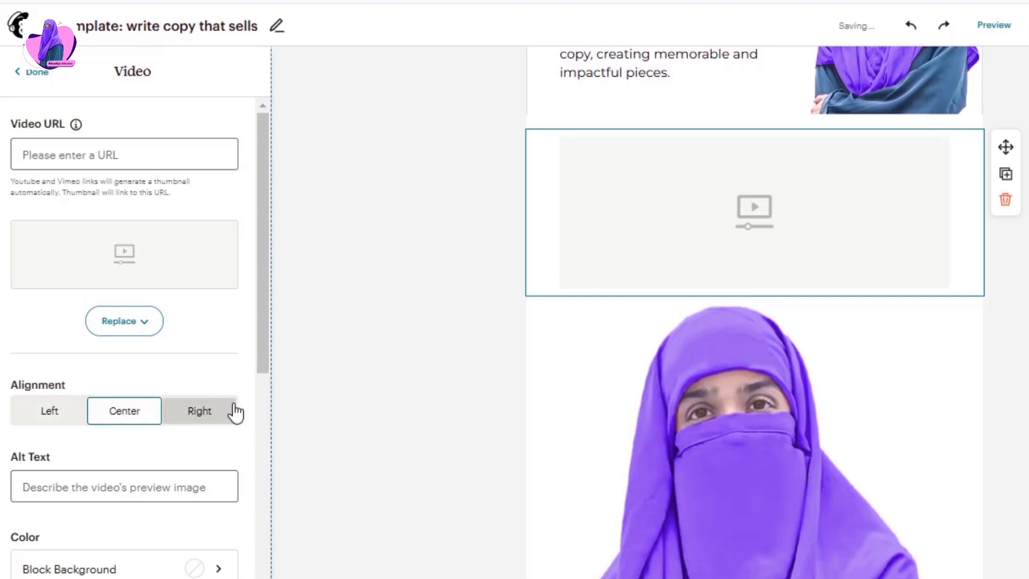
{"action": "scroll", "coordinate": [232, 411], "scroll_direction": "down", "scroll_amount": 3}
{"action": "left_click", "coordinate": [94, 309]}
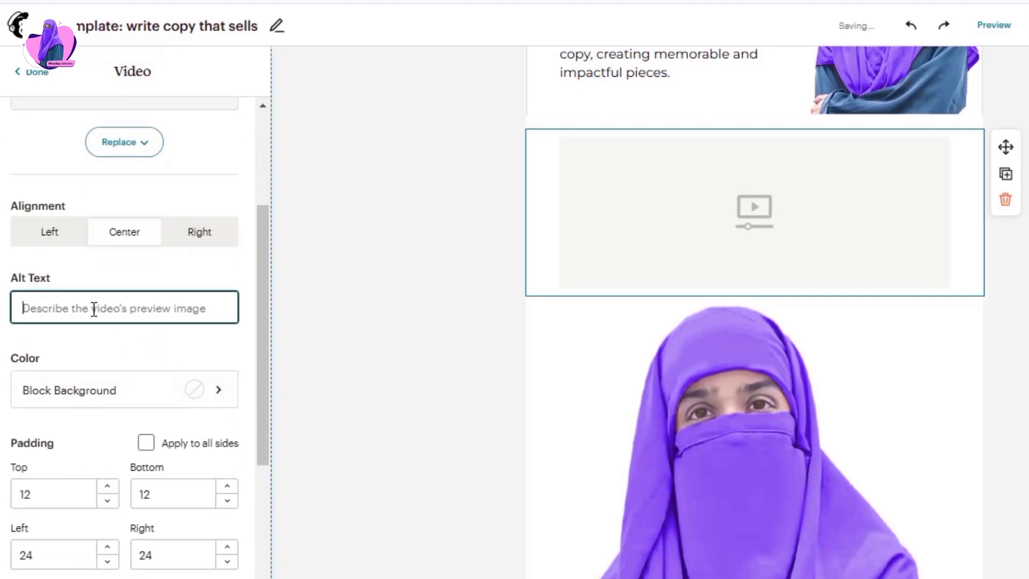
- Set the video block's background to pink #FF93EE and finish editing the block
{"action": "scroll", "coordinate": [92, 301], "scroll_direction": "down", "scroll_amount": 2}
{"action": "left_click", "coordinate": [217, 289]}
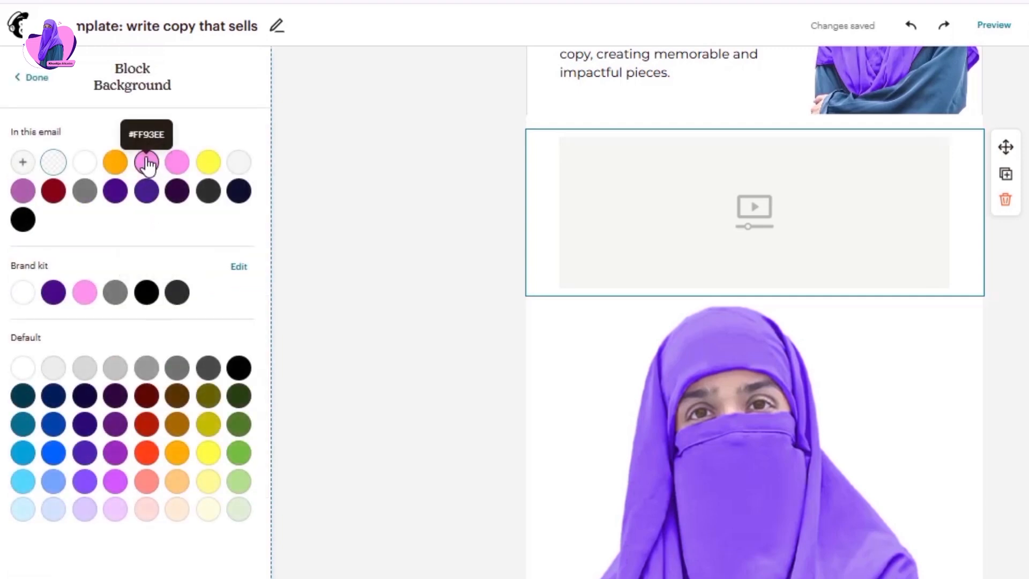
{"action": "left_click", "coordinate": [149, 166]}
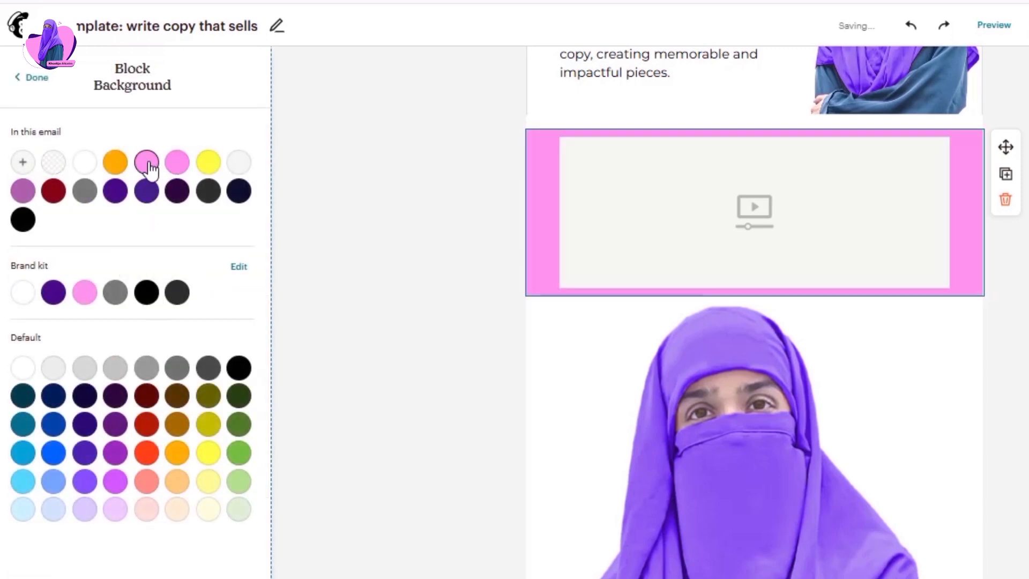
{"action": "left_click", "coordinate": [39, 79]}
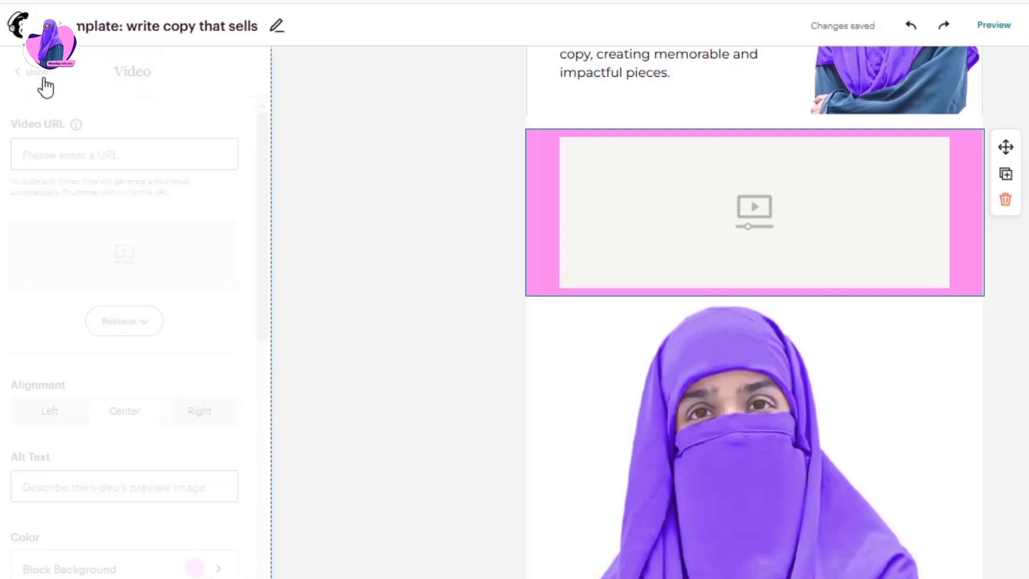
{"action": "scroll", "coordinate": [121, 320], "scroll_direction": "down", "scroll_amount": 7}
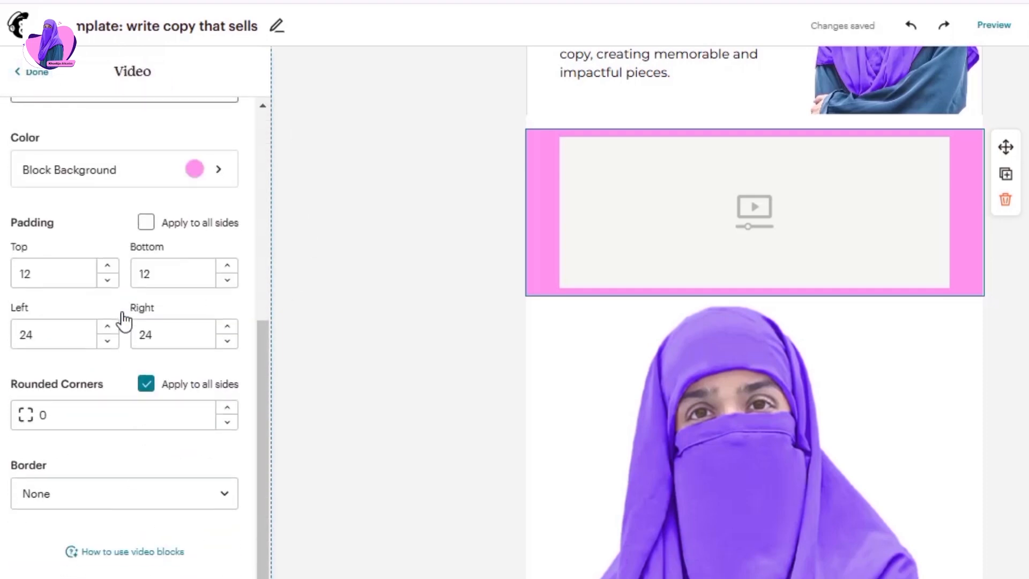
{"action": "scroll", "coordinate": [122, 320], "scroll_direction": "up", "scroll_amount": 7}
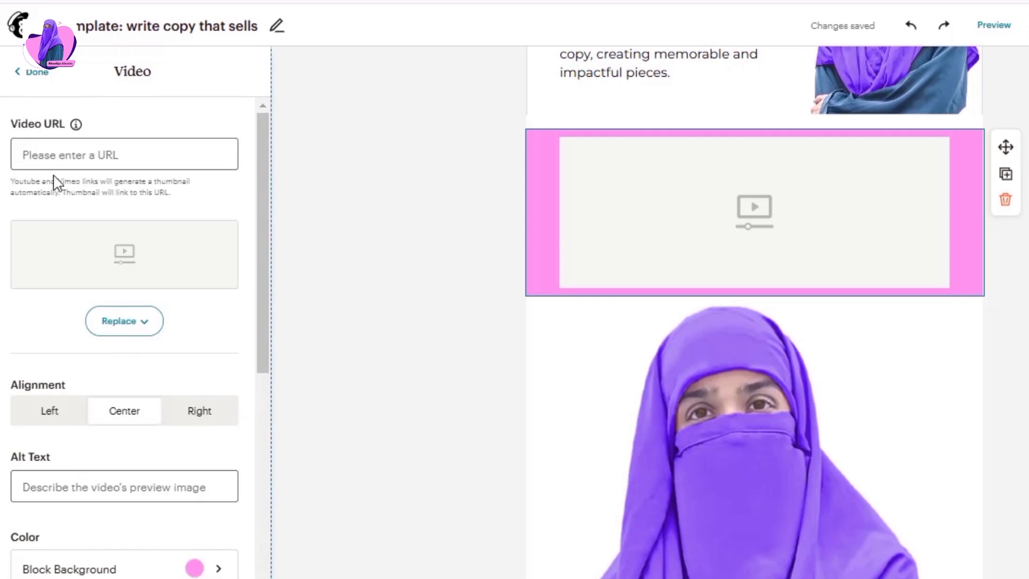
{"action": "left_click", "coordinate": [21, 78]}
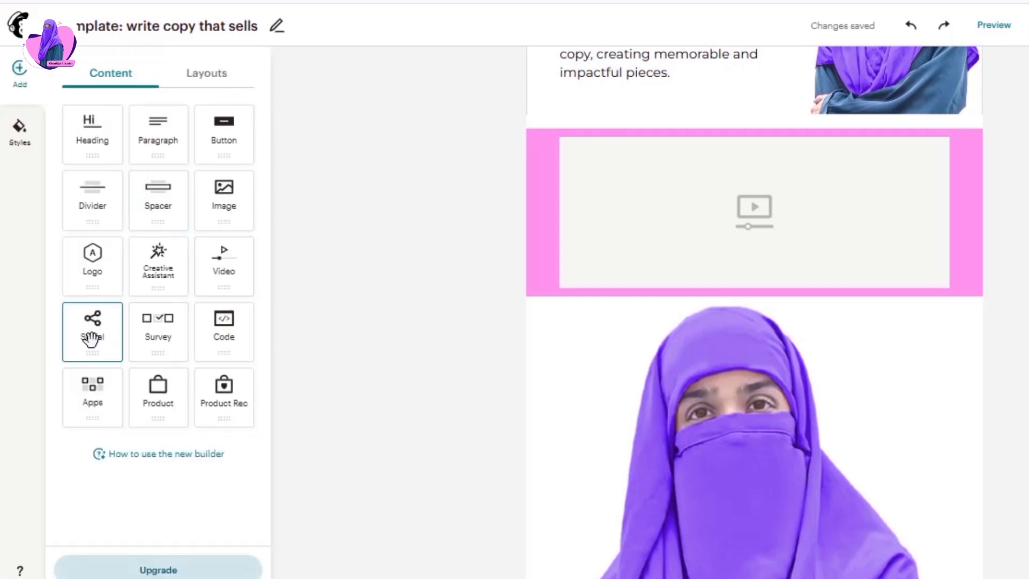
- Insert a social follow block with Facebook, Instagram and X links between the pink video block and the portrait image
{"action": "left_click_drag", "start_coordinate": [96, 337], "coordinate": [744, 373]}
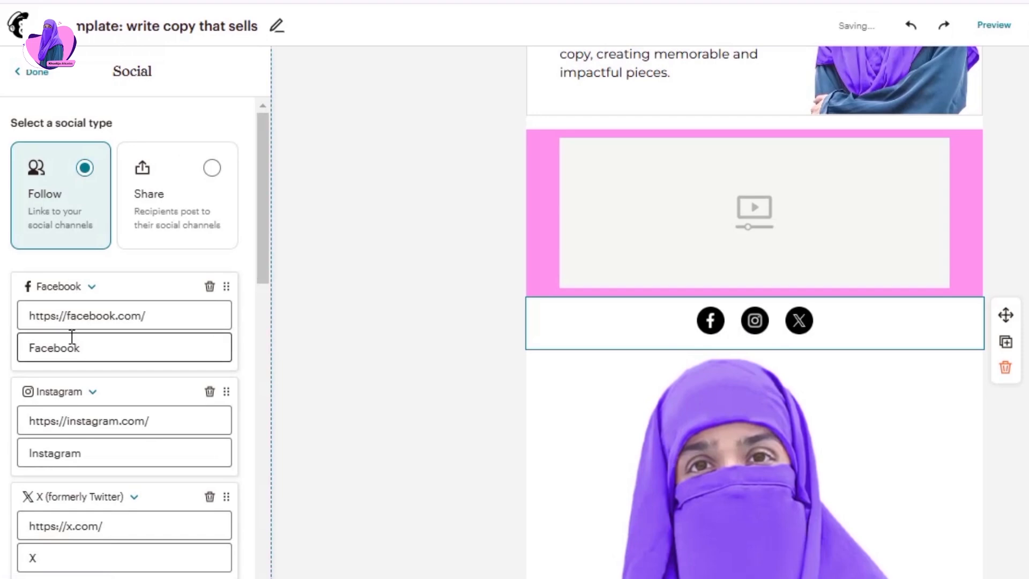
{"action": "left_click", "coordinate": [57, 316]}
{"action": "scroll", "coordinate": [54, 314], "scroll_direction": "down", "scroll_amount": 2}
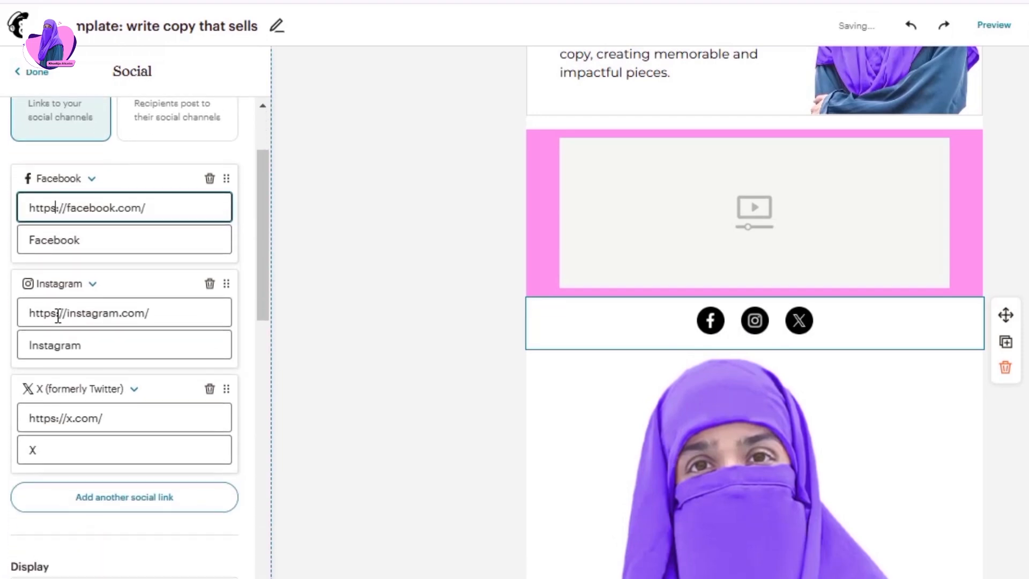
{"action": "left_click", "coordinate": [48, 313]}
{"action": "scroll", "coordinate": [48, 322], "scroll_direction": "down", "scroll_amount": 1}
{"action": "left_click", "coordinate": [56, 368]}
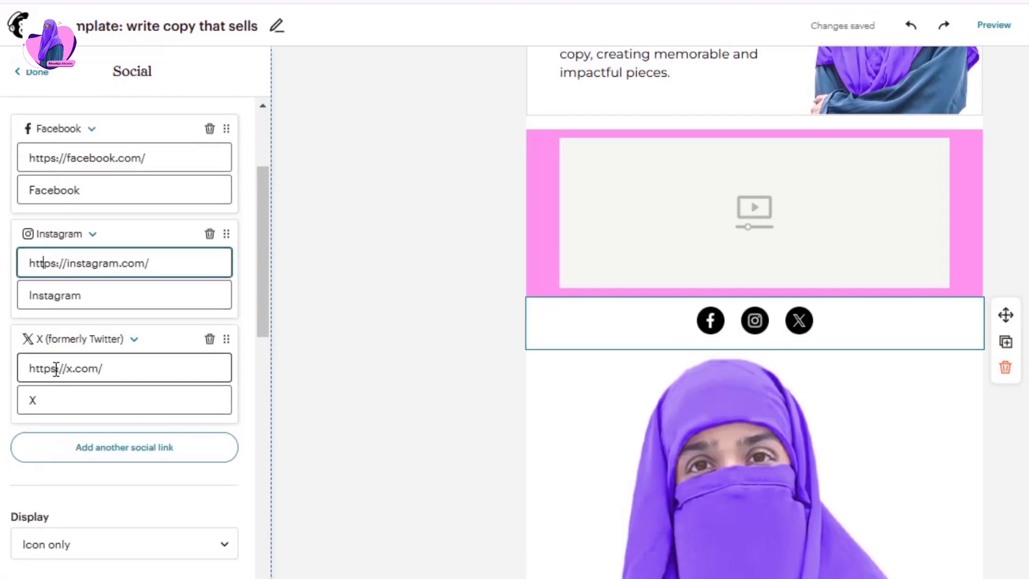
{"action": "scroll", "coordinate": [56, 368], "scroll_direction": "down", "scroll_amount": 1}
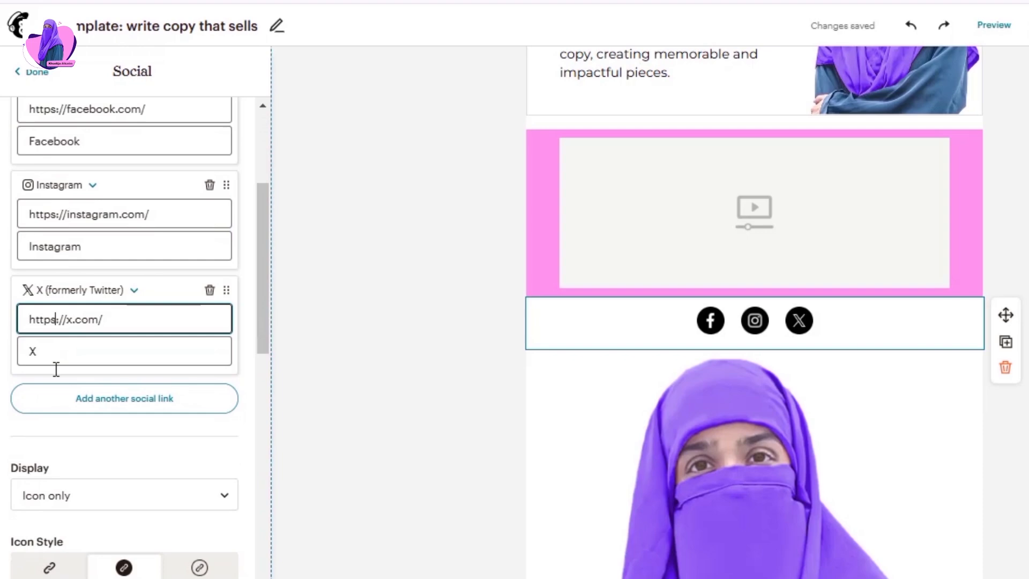
- Add Email, Website, LinkedIn and YouTube links to the social block
{"action": "left_click", "coordinate": [129, 410]}
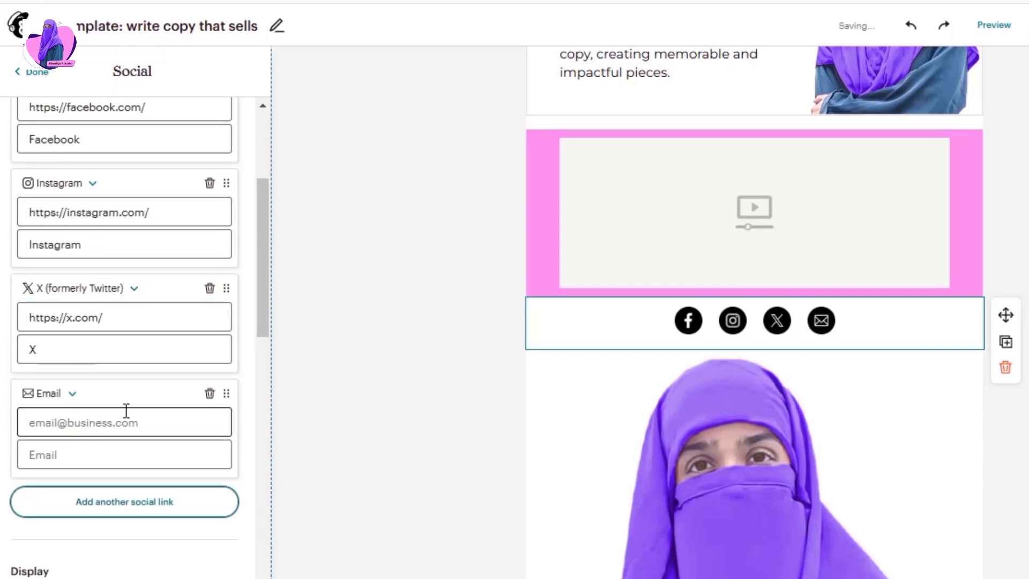
{"action": "scroll", "coordinate": [126, 409], "scroll_direction": "down", "scroll_amount": 3}
{"action": "left_click", "coordinate": [97, 397]}
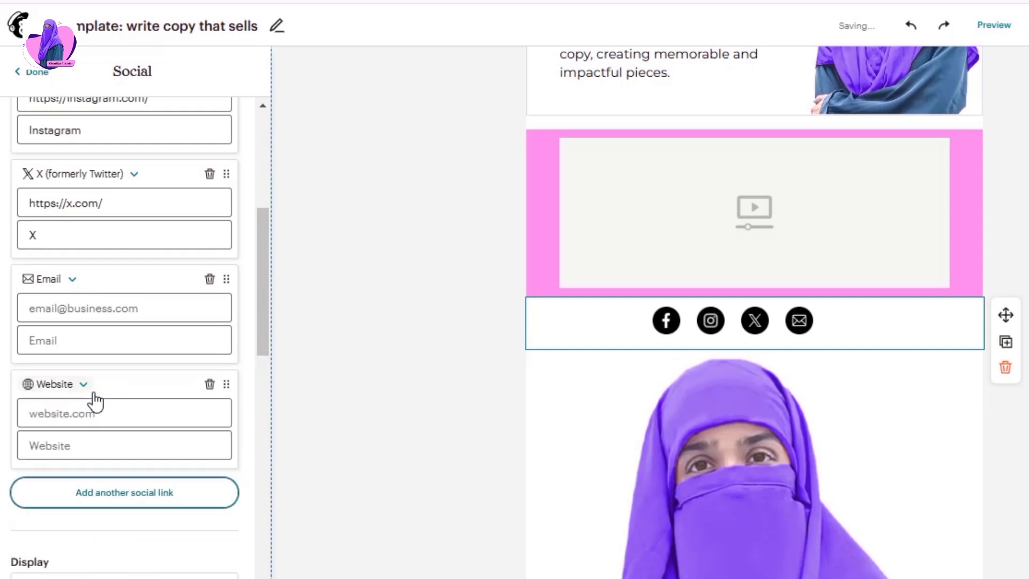
{"action": "scroll", "coordinate": [94, 397], "scroll_direction": "down", "scroll_amount": 3}
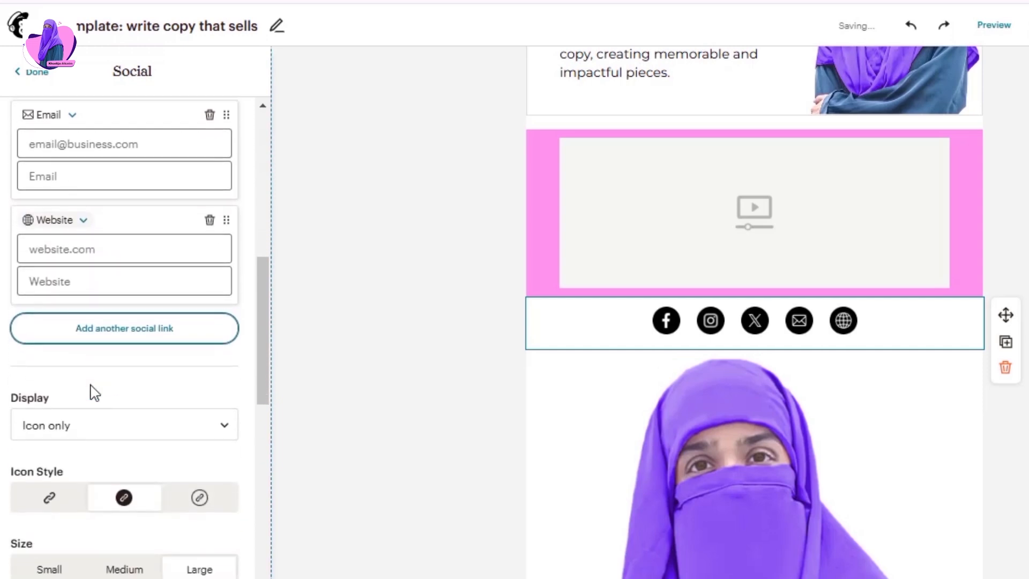
{"action": "left_click", "coordinate": [71, 338]}
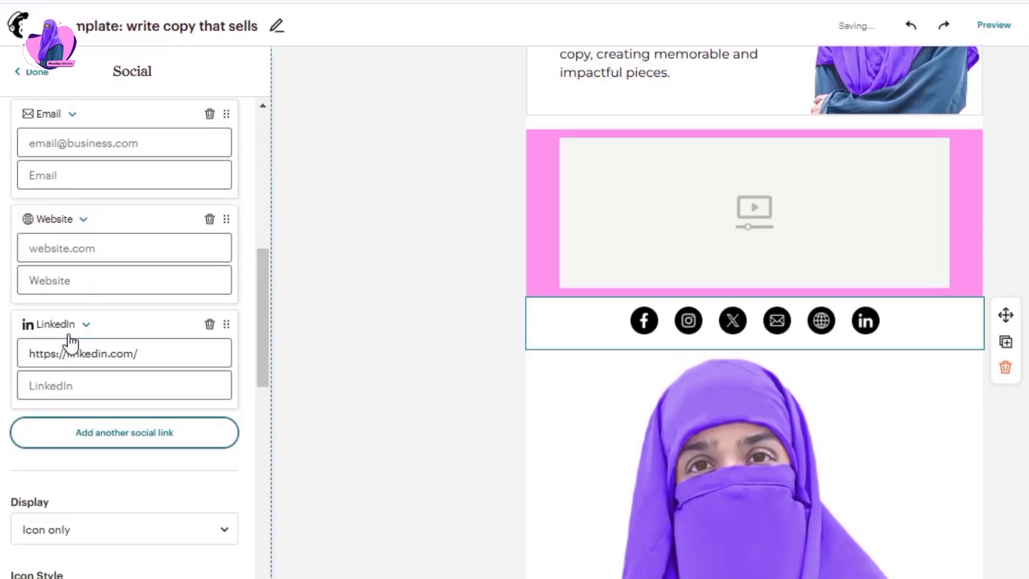
{"action": "scroll", "coordinate": [69, 335], "scroll_direction": "down", "scroll_amount": 2}
{"action": "left_click", "coordinate": [111, 339]}
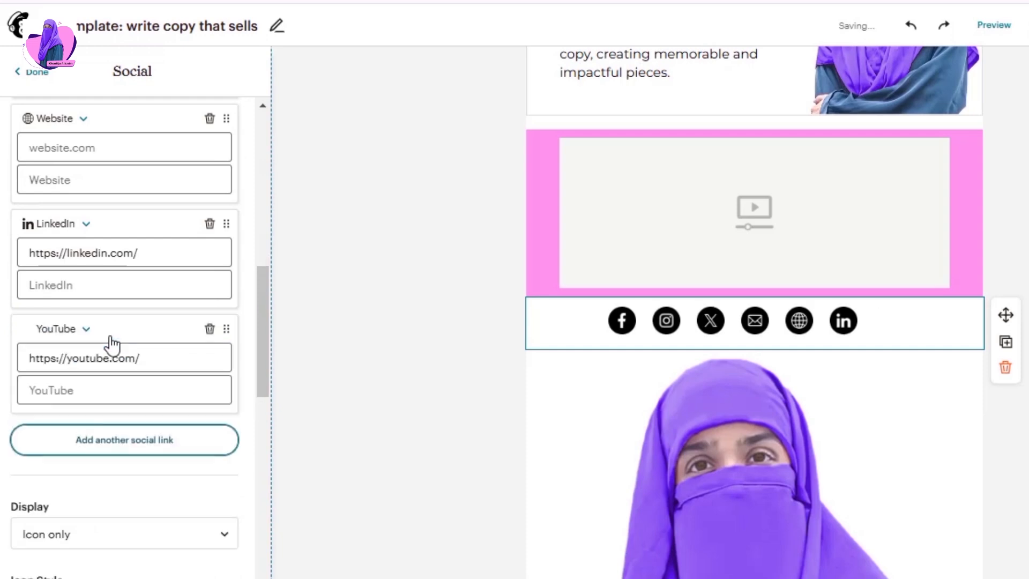
{"action": "left_click", "coordinate": [102, 385]}
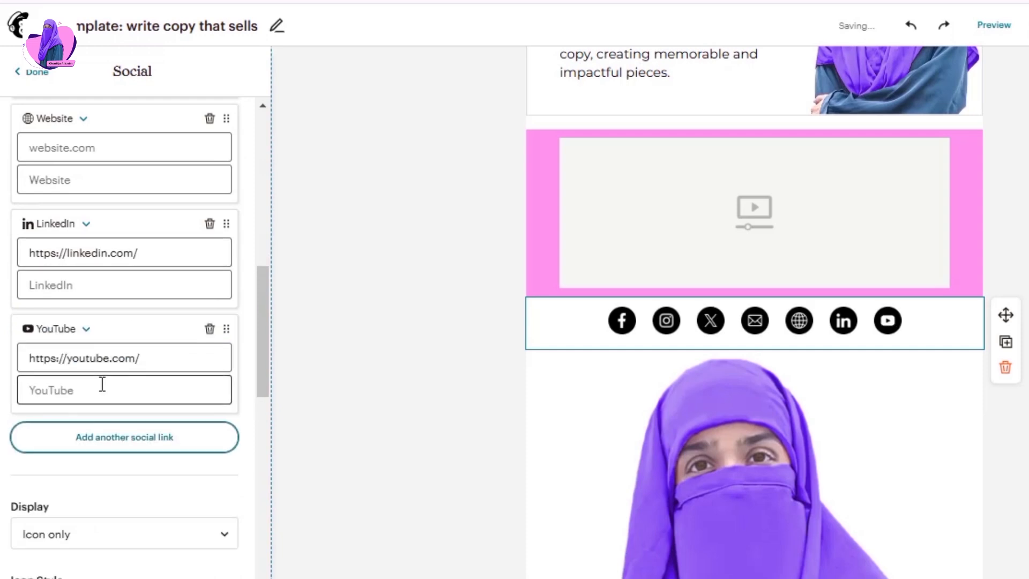
- Set the social block's display to Icon & Text
{"action": "scroll", "coordinate": [102, 384], "scroll_direction": "down", "scroll_amount": 4}
{"action": "left_click", "coordinate": [228, 314]}
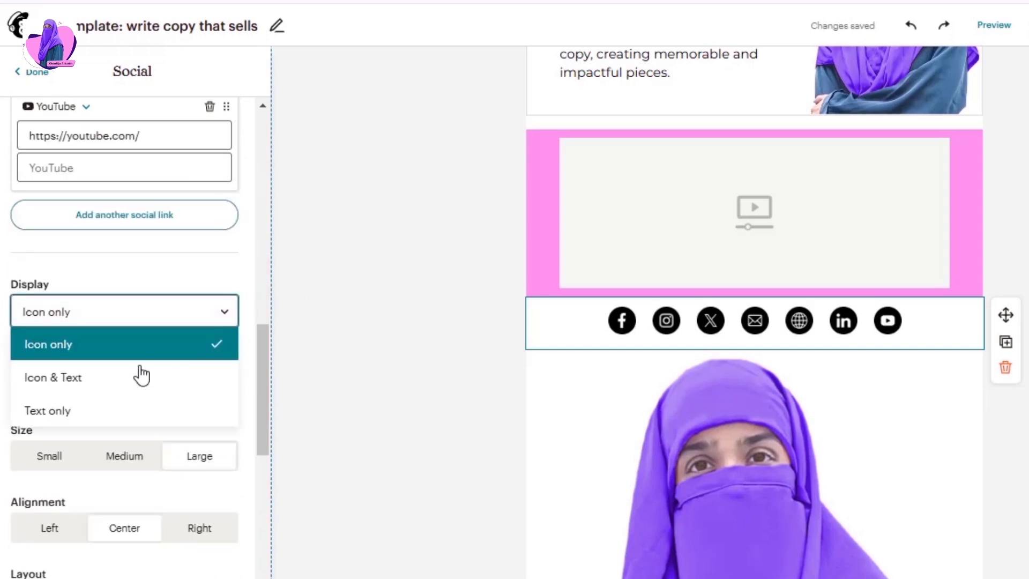
{"action": "left_click", "coordinate": [123, 377]}
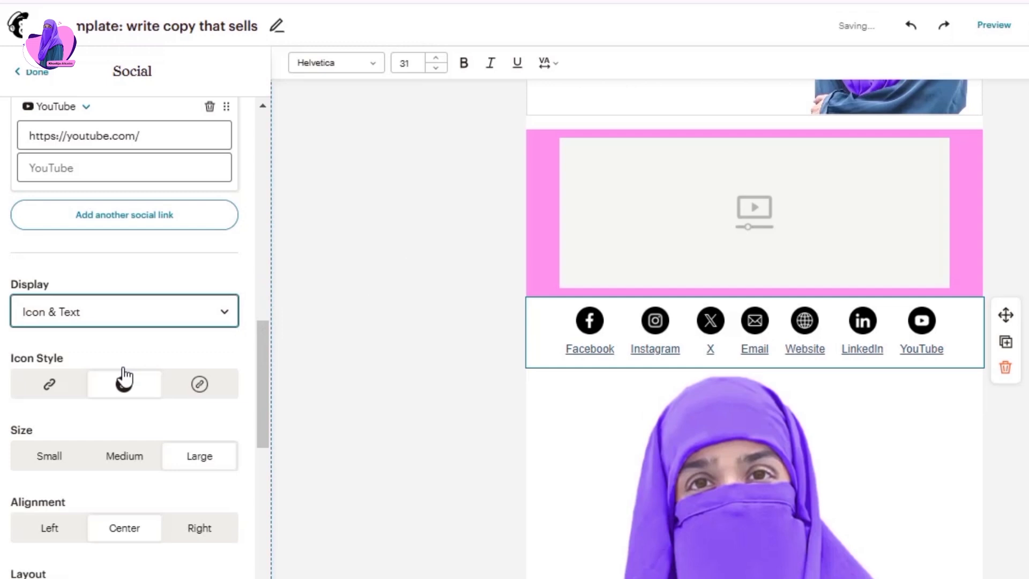
- Try the Text only display for the social block, return to Icon & Text, and settle on Icon only
{"action": "left_click", "coordinate": [230, 310]}
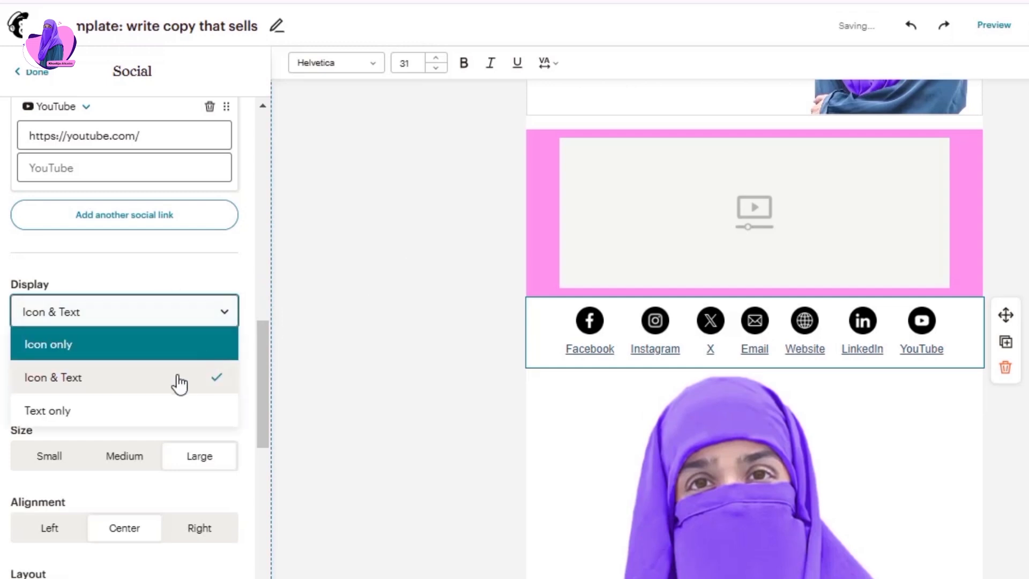
{"action": "left_click", "coordinate": [97, 410]}
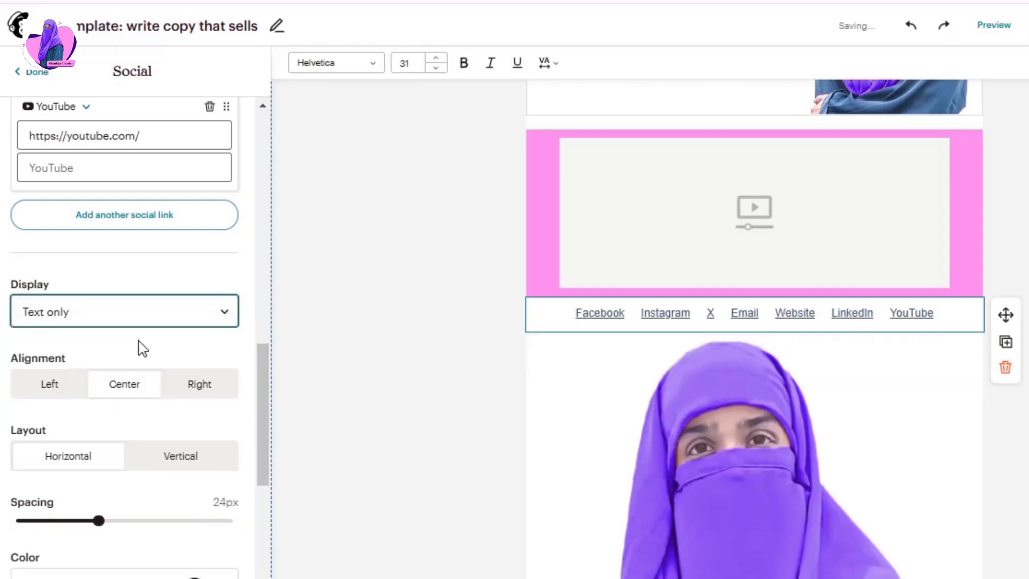
{"action": "left_click", "coordinate": [221, 315]}
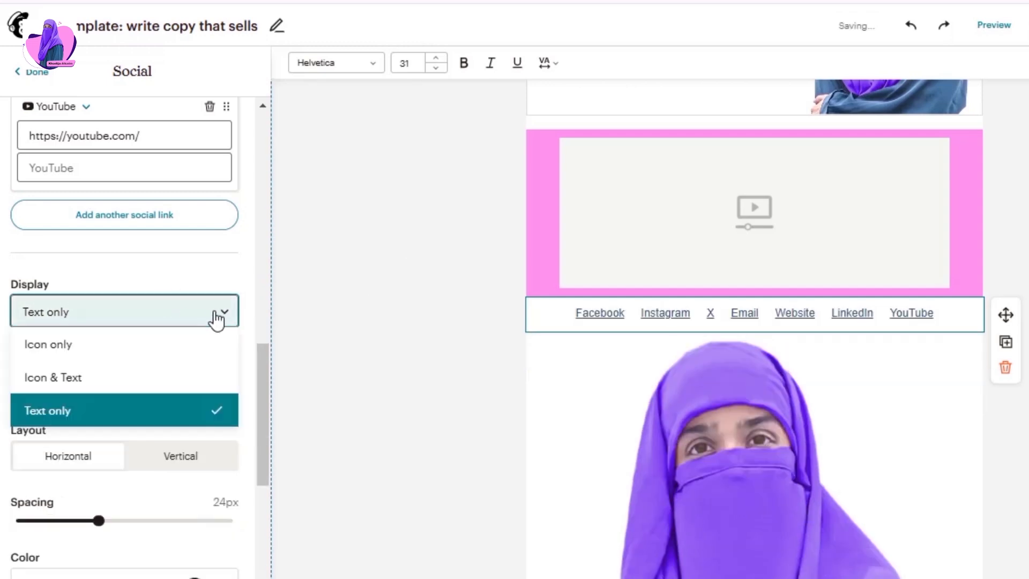
{"action": "left_click", "coordinate": [83, 389]}
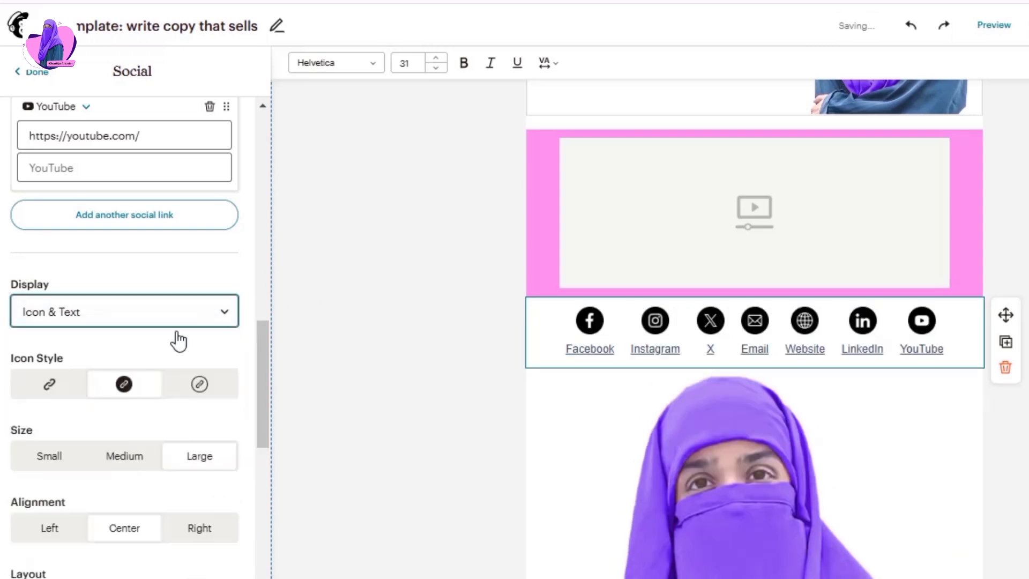
{"action": "left_click", "coordinate": [229, 317]}
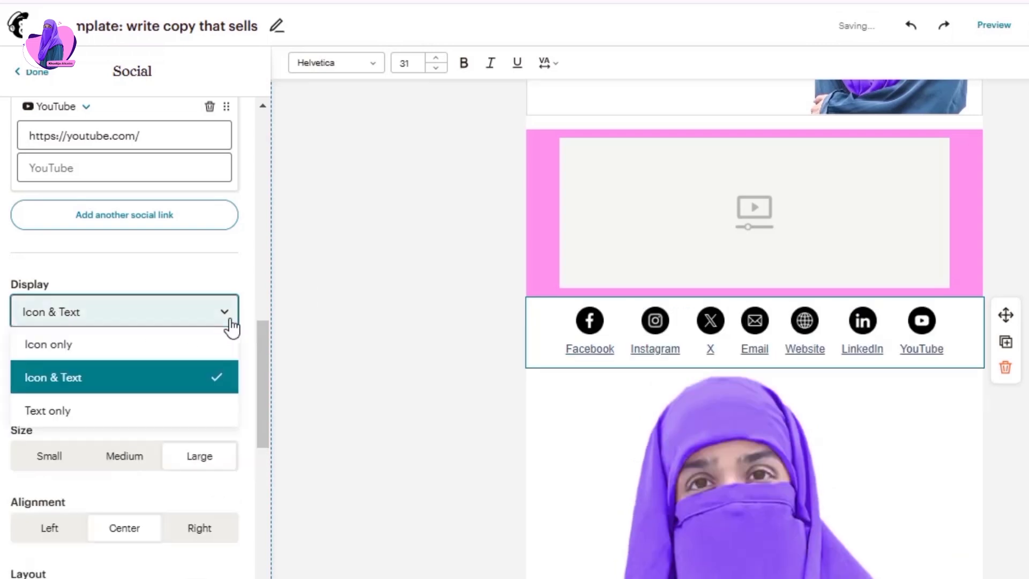
{"action": "left_click", "coordinate": [103, 345]}
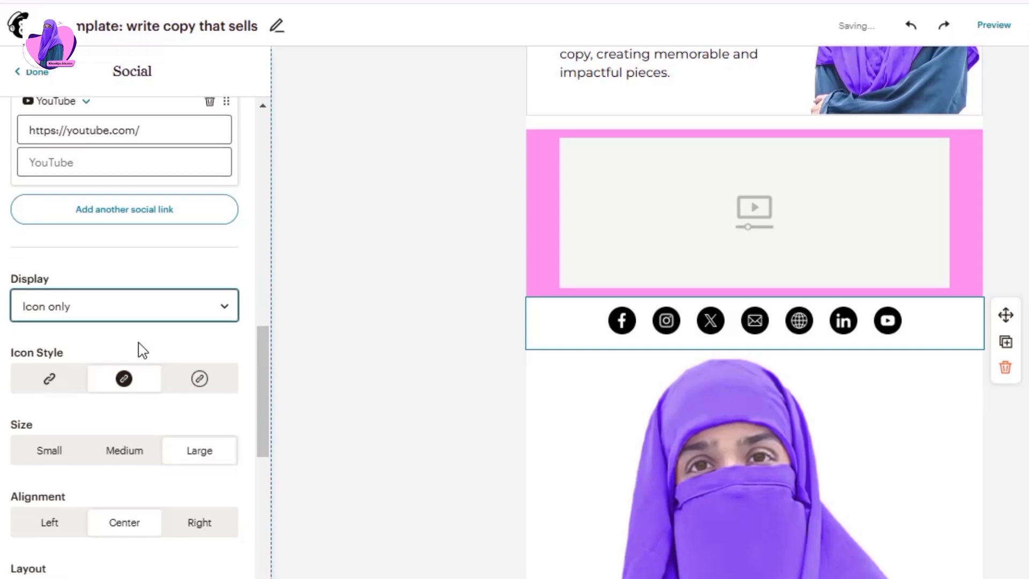
- Try the Small and Medium icon sizes and the Vertical layout on the social block, restoring Large and Horizontal
{"action": "scroll", "coordinate": [138, 350], "scroll_direction": "down", "scroll_amount": 2}
{"action": "left_click", "coordinate": [69, 364]}
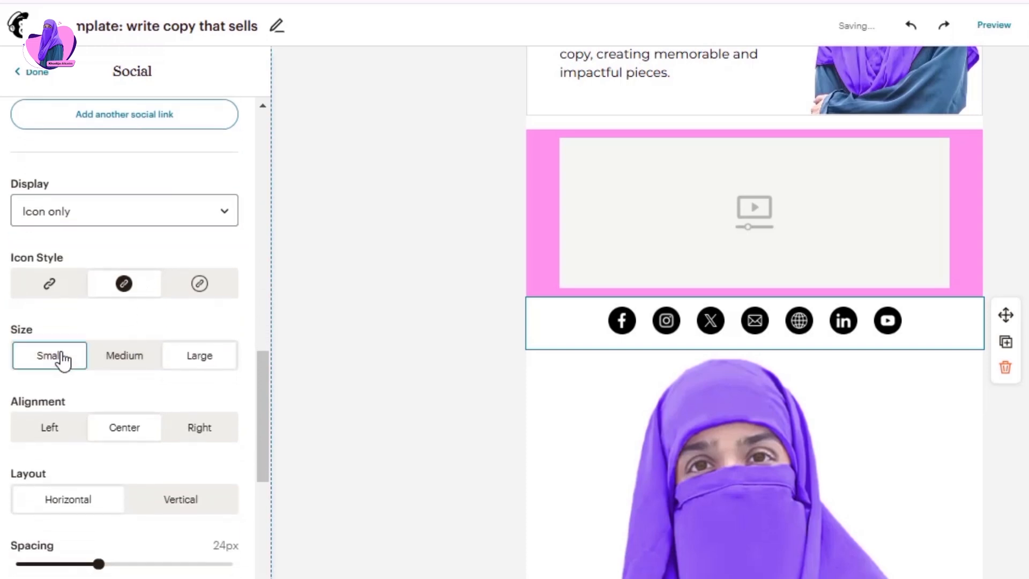
{"action": "left_click", "coordinate": [125, 361]}
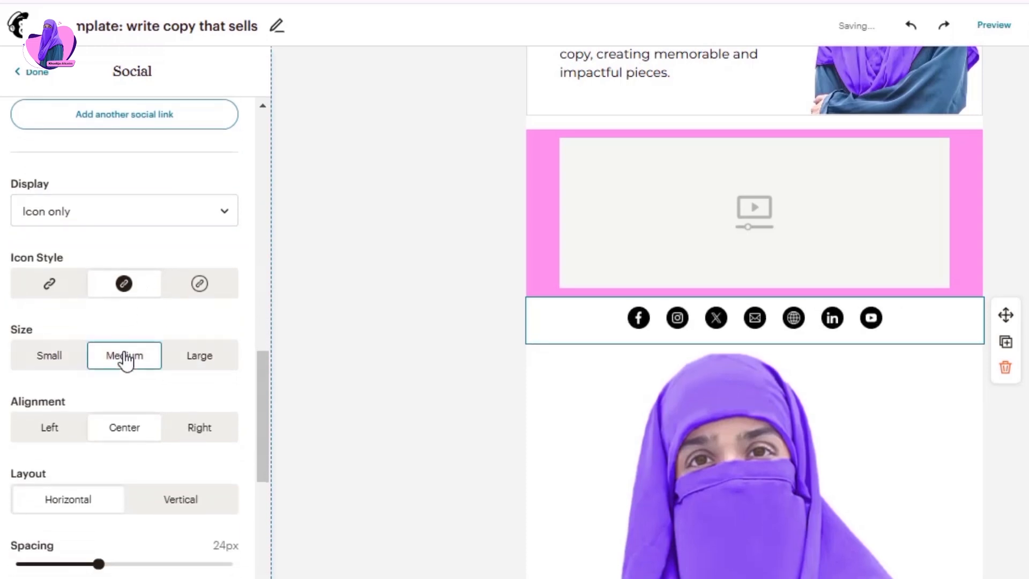
{"action": "left_click", "coordinate": [214, 356]}
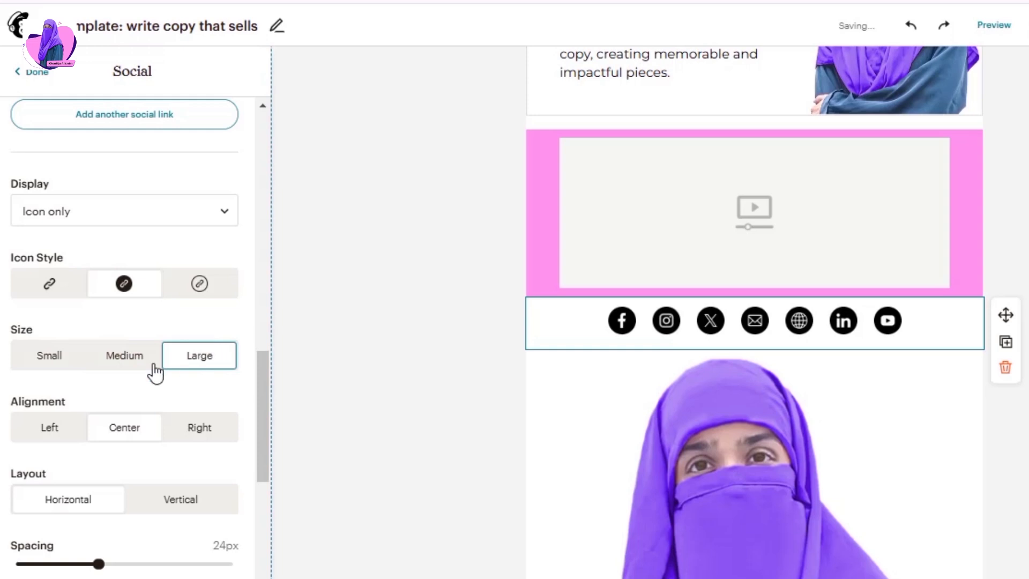
{"action": "scroll", "coordinate": [70, 416], "scroll_direction": "down", "scroll_amount": 3}
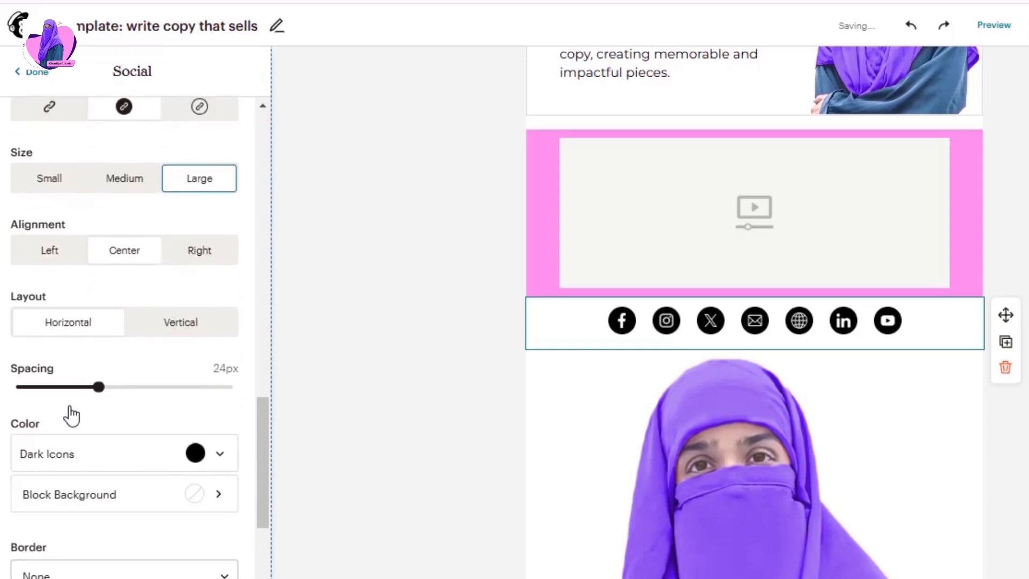
{"action": "left_click", "coordinate": [188, 332]}
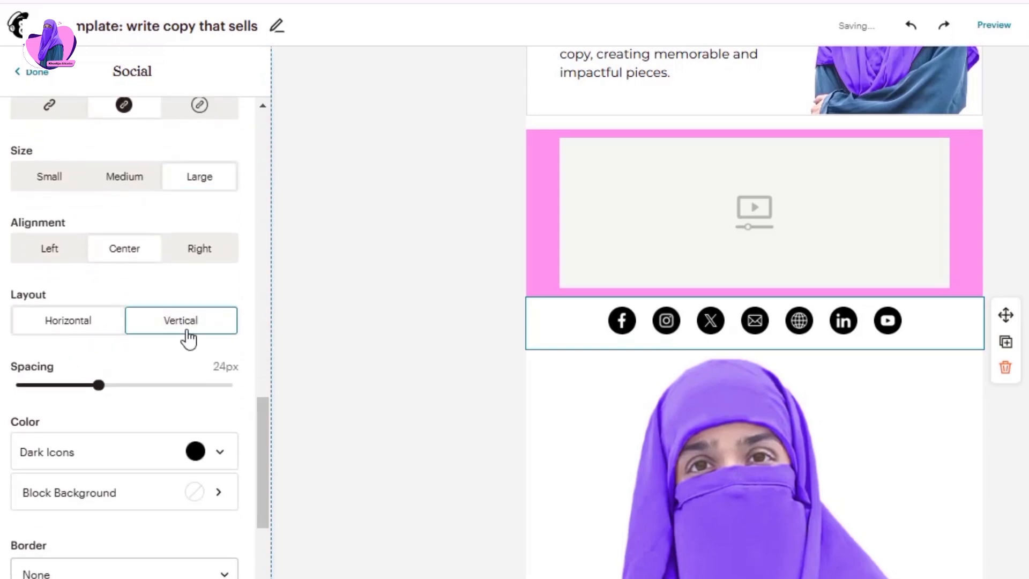
{"action": "left_click", "coordinate": [66, 332]}
- Try Gray Icons for the social block, set its icon color to Color Icons, and finish editing the block
{"action": "scroll", "coordinate": [65, 333], "scroll_direction": "down", "scroll_amount": 3}
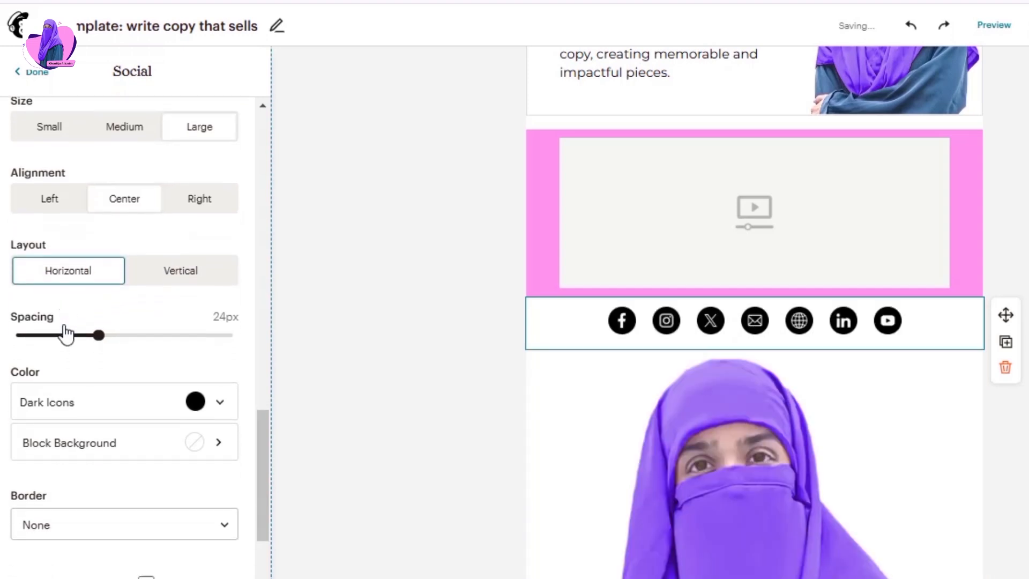
{"action": "left_click", "coordinate": [218, 379]}
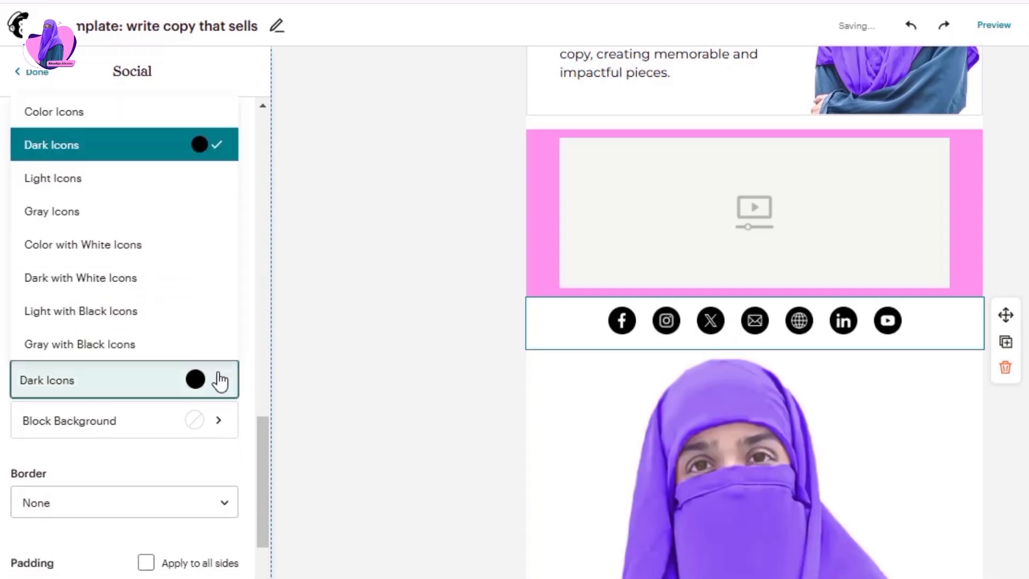
{"action": "left_click", "coordinate": [89, 211]}
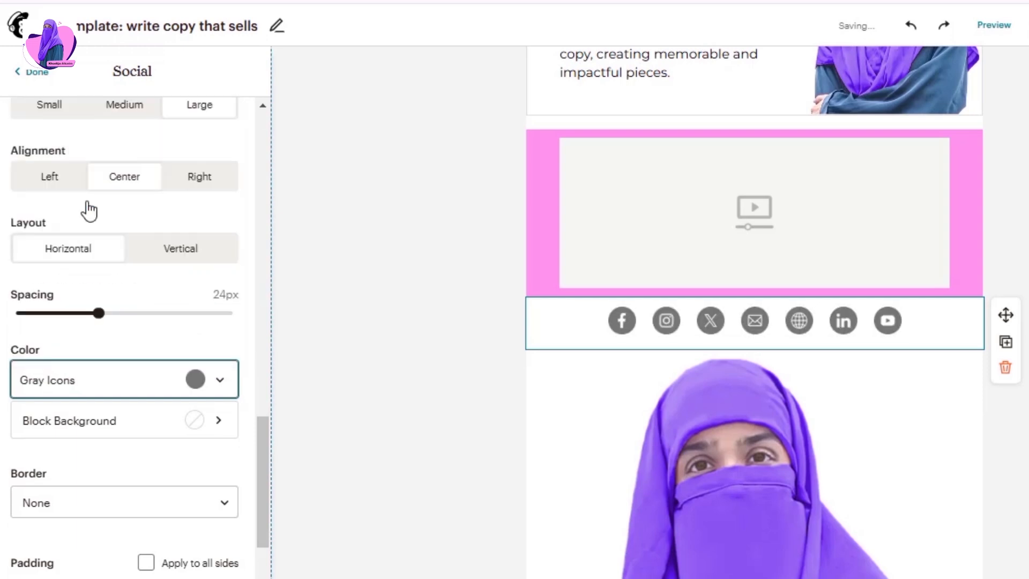
{"action": "left_click", "coordinate": [222, 390]}
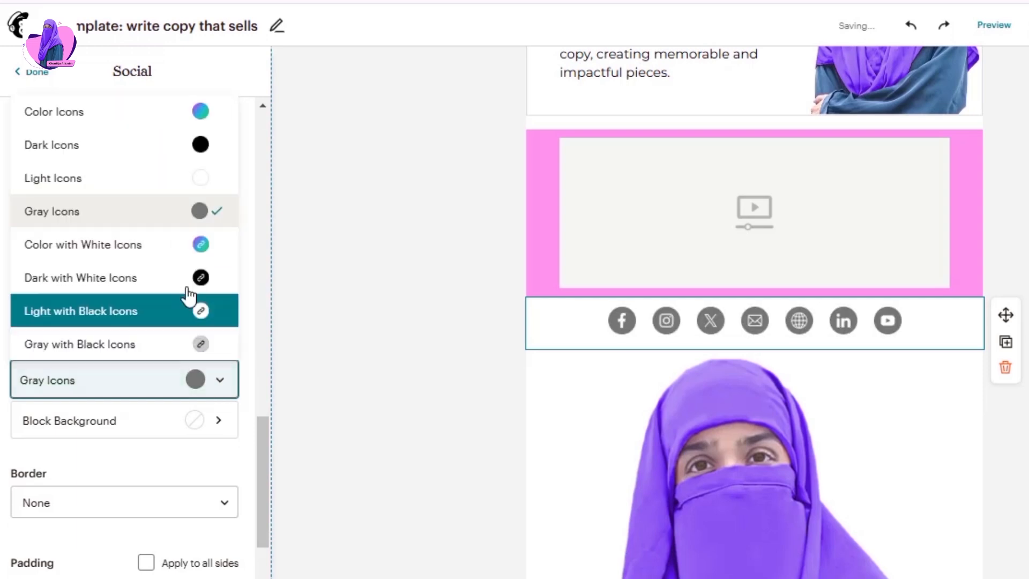
{"action": "left_click", "coordinate": [78, 121]}
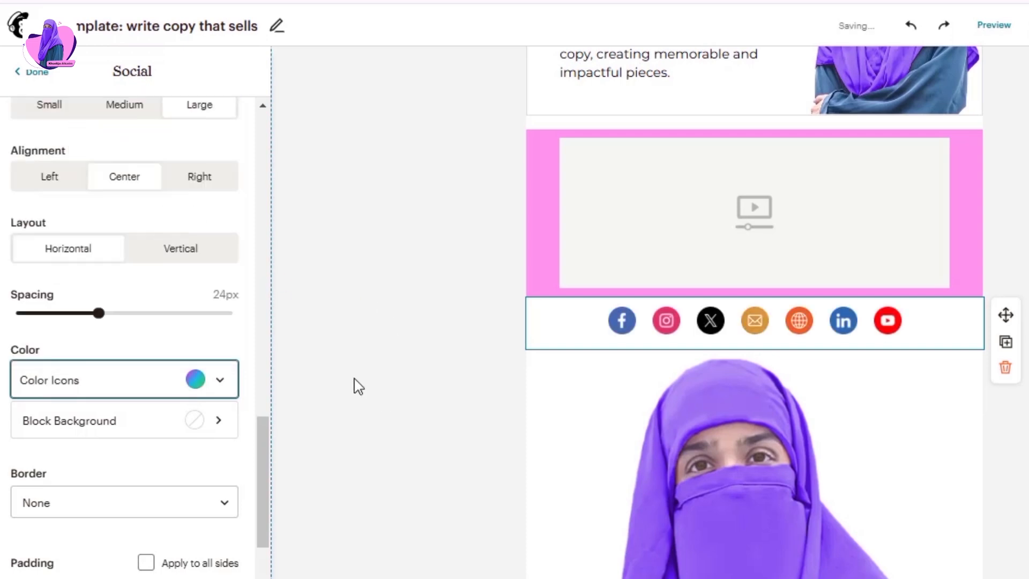
{"action": "scroll", "coordinate": [147, 477], "scroll_direction": "down", "scroll_amount": 3}
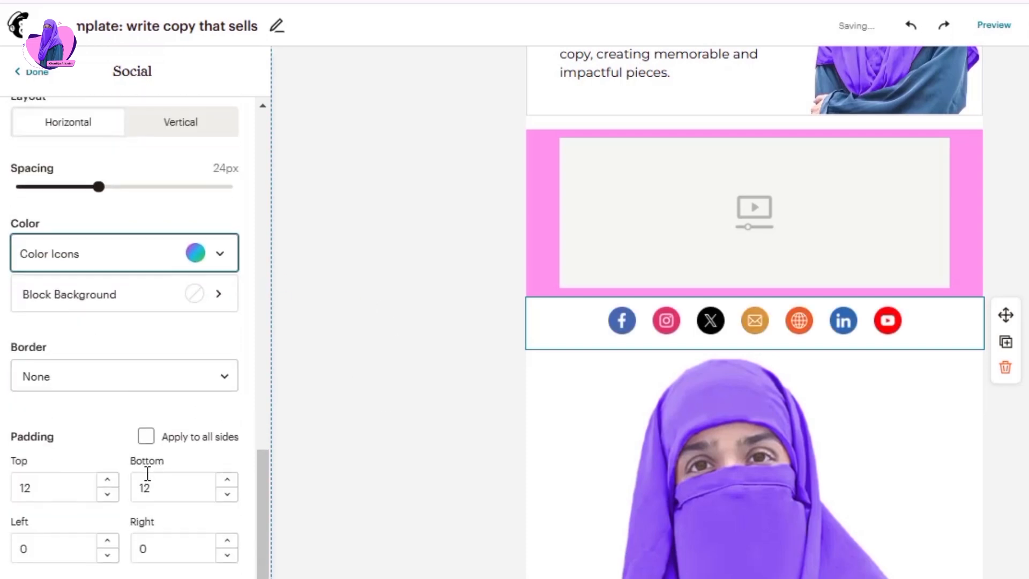
{"action": "left_click", "coordinate": [22, 73]}
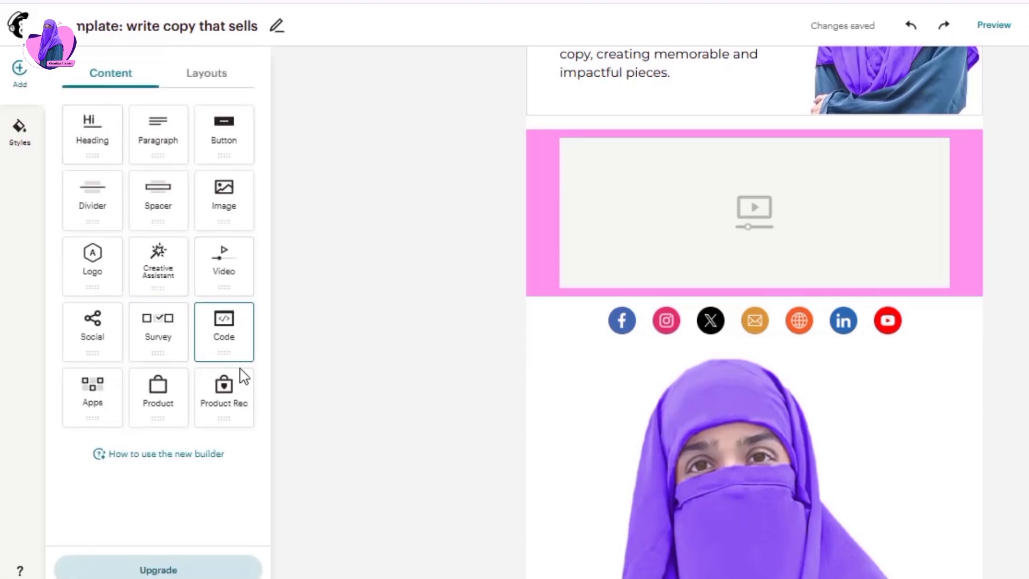
- Review the email template from the header through the survey, code and product blocks to the footer
{"action": "scroll", "coordinate": [356, 380], "scroll_direction": "up", "scroll_amount": 10}
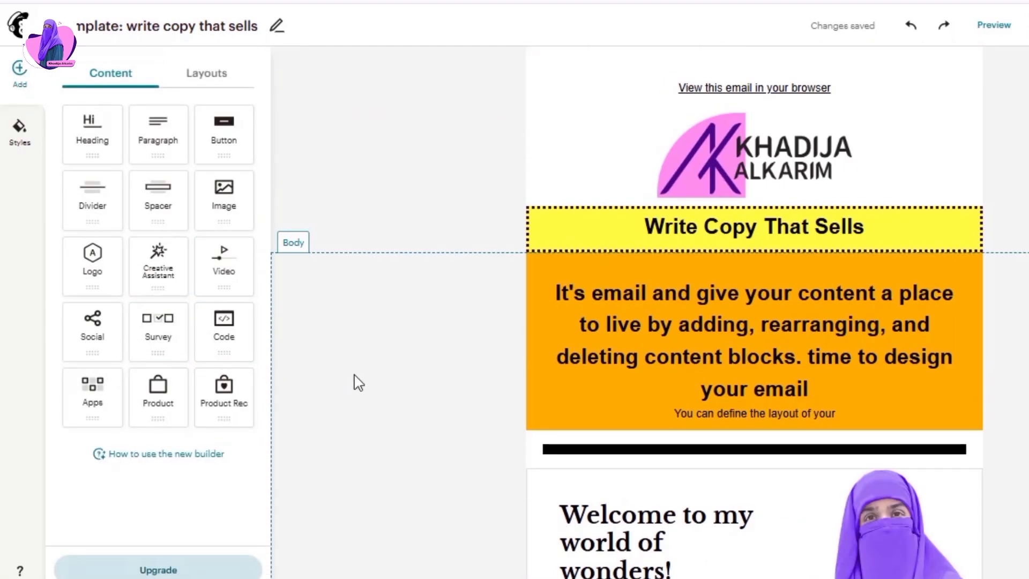
{"action": "scroll", "coordinate": [358, 382], "scroll_direction": "down", "scroll_amount": 10}
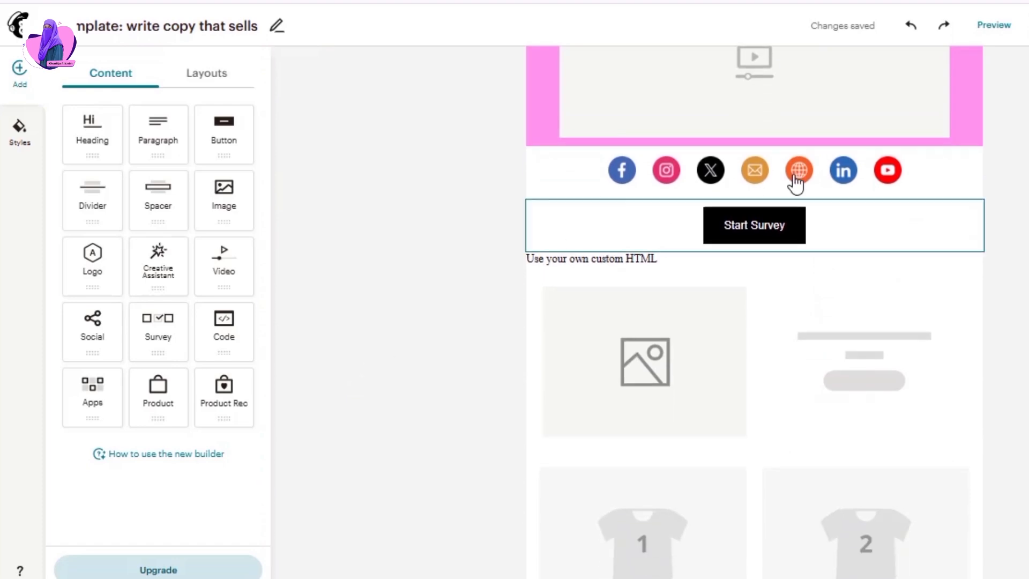
{"action": "scroll", "coordinate": [669, 246], "scroll_direction": "down", "scroll_amount": 8}
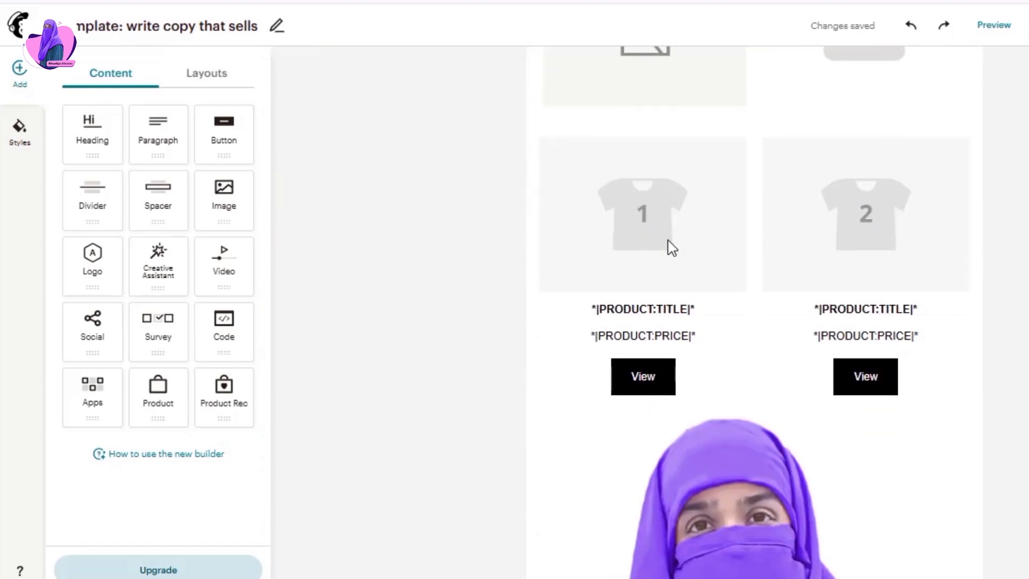
{"action": "scroll", "coordinate": [669, 242], "scroll_direction": "down", "scroll_amount": 10}
{"action": "scroll", "coordinate": [668, 242], "scroll_direction": "up", "scroll_amount": 8}
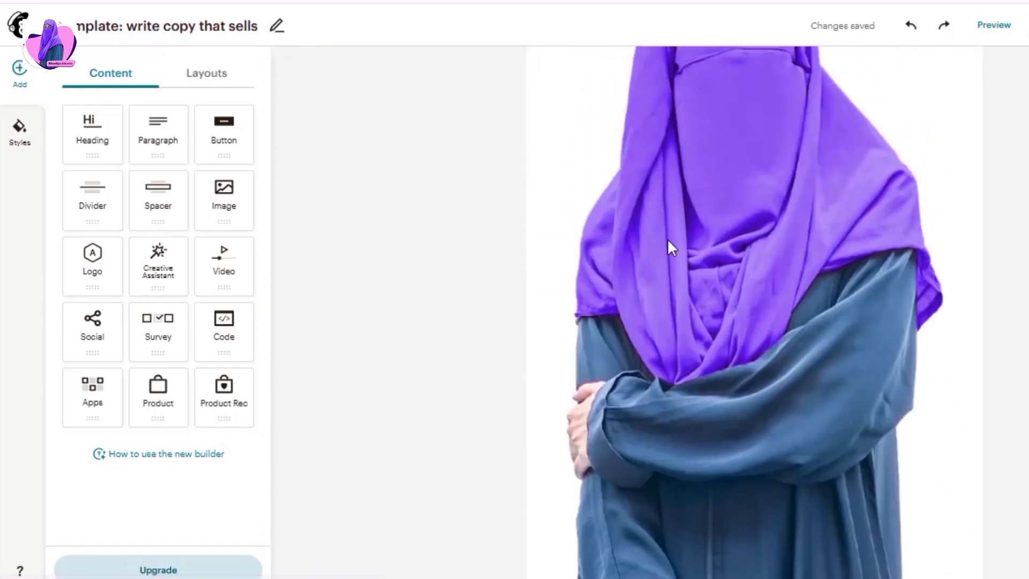
{"action": "scroll", "coordinate": [669, 242], "scroll_direction": "down", "scroll_amount": 5}
{"action": "scroll", "coordinate": [671, 247], "scroll_direction": "down", "scroll_amount": 3}
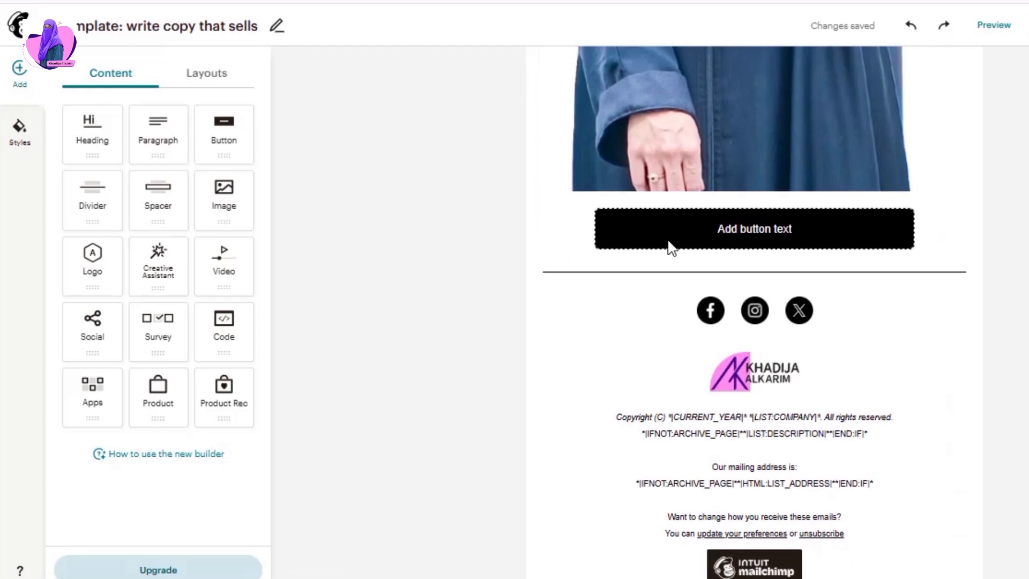
{"action": "scroll", "coordinate": [668, 246], "scroll_direction": "up", "scroll_amount": 1}
{"action": "scroll", "coordinate": [669, 246], "scroll_direction": "down", "scroll_amount": 1}
- Delete the two-item product recommendations block and the product block above the portrait image
{"action": "scroll", "coordinate": [697, 294], "scroll_direction": "up", "scroll_amount": 17}
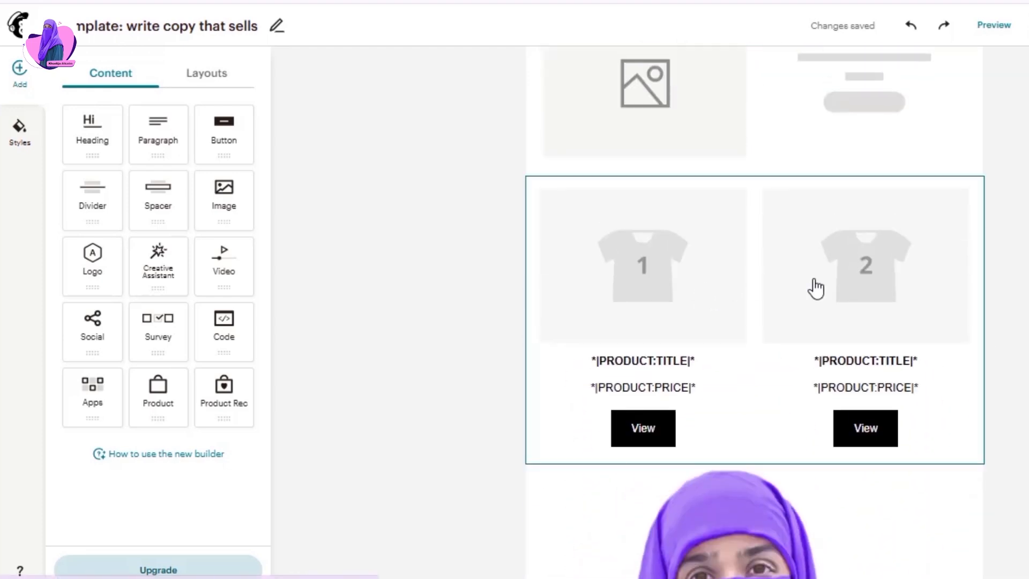
{"action": "left_click", "coordinate": [812, 287]}
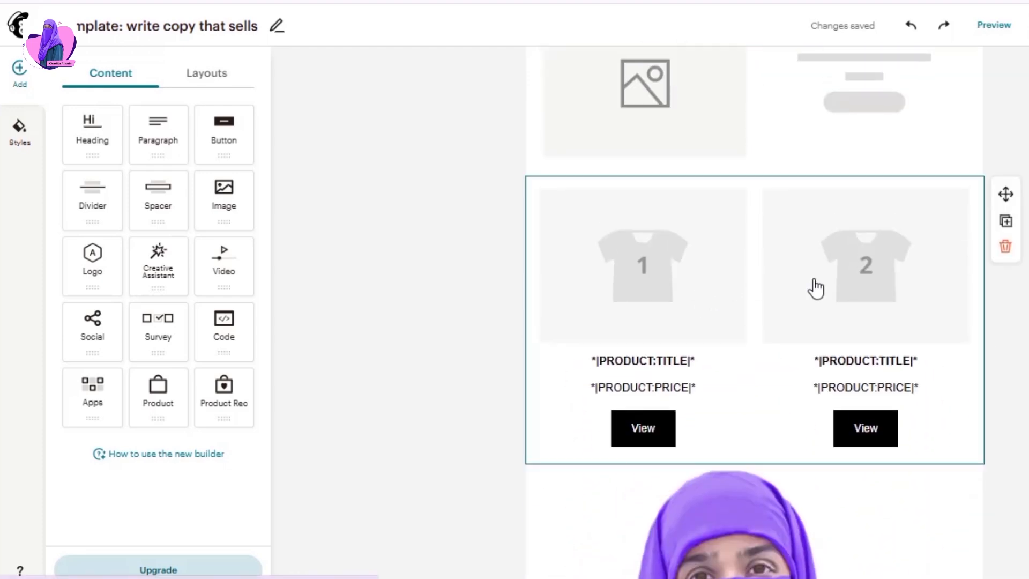
{"action": "left_click", "coordinate": [1005, 248]}
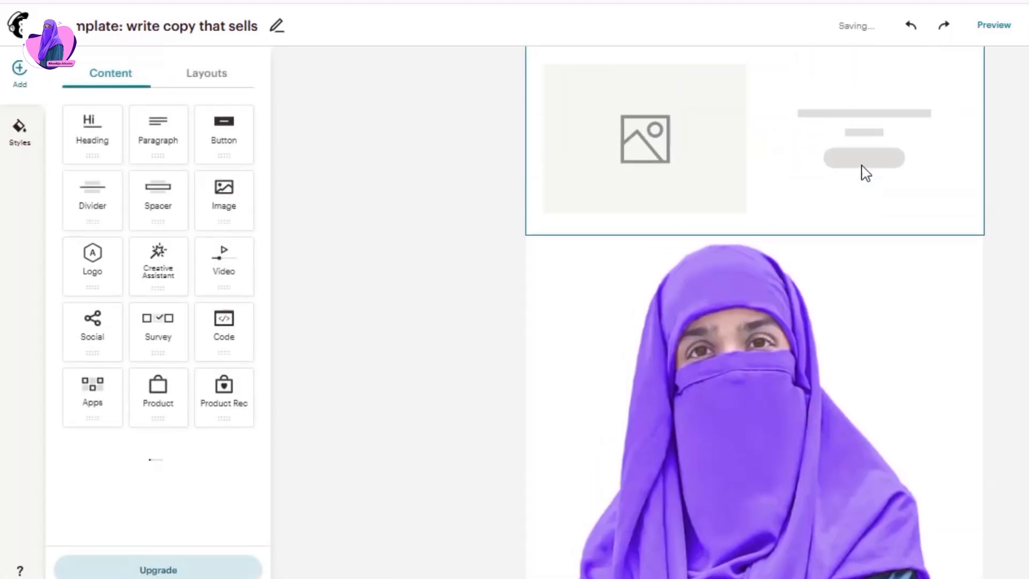
{"action": "scroll", "coordinate": [884, 214], "scroll_direction": "up", "scroll_amount": 4}
{"action": "left_click", "coordinate": [937, 327]}
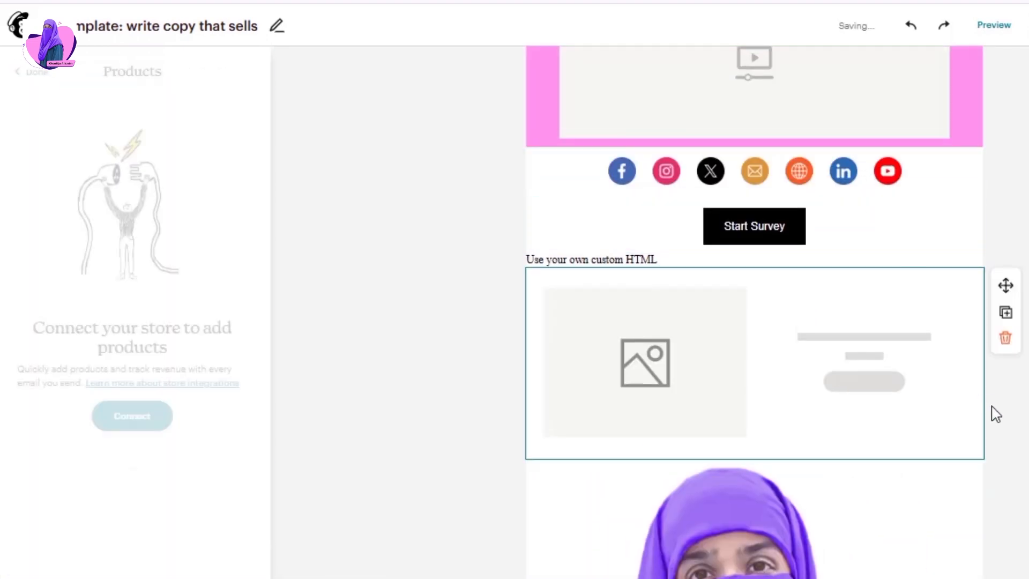
{"action": "left_click", "coordinate": [1006, 339]}
- Italicize the large heading in the orange text block, toggling its bold formatting off and back on
{"action": "scroll", "coordinate": [778, 288], "scroll_direction": "up", "scroll_amount": 10}
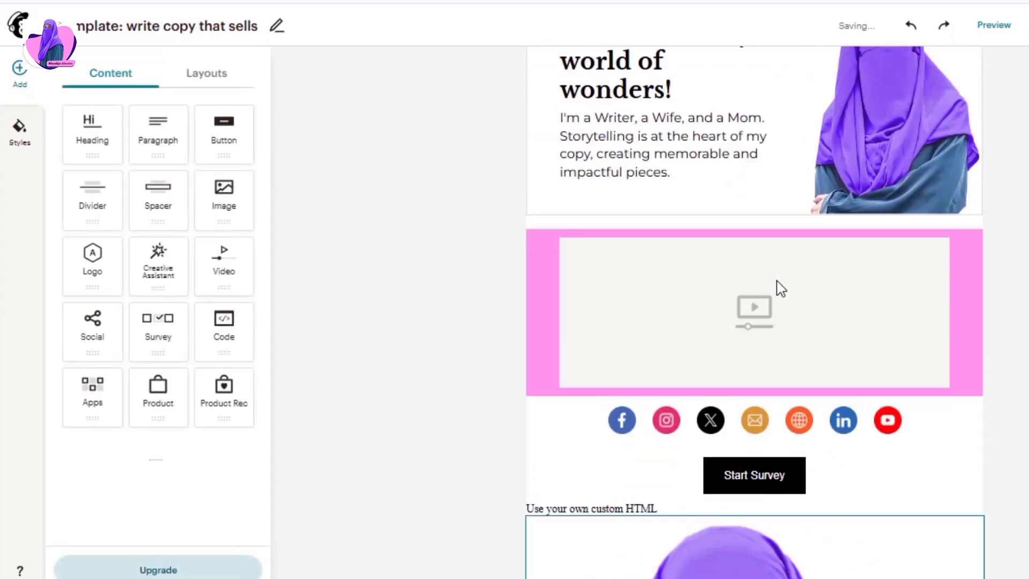
{"action": "scroll", "coordinate": [780, 288], "scroll_direction": "up", "scroll_amount": 5}
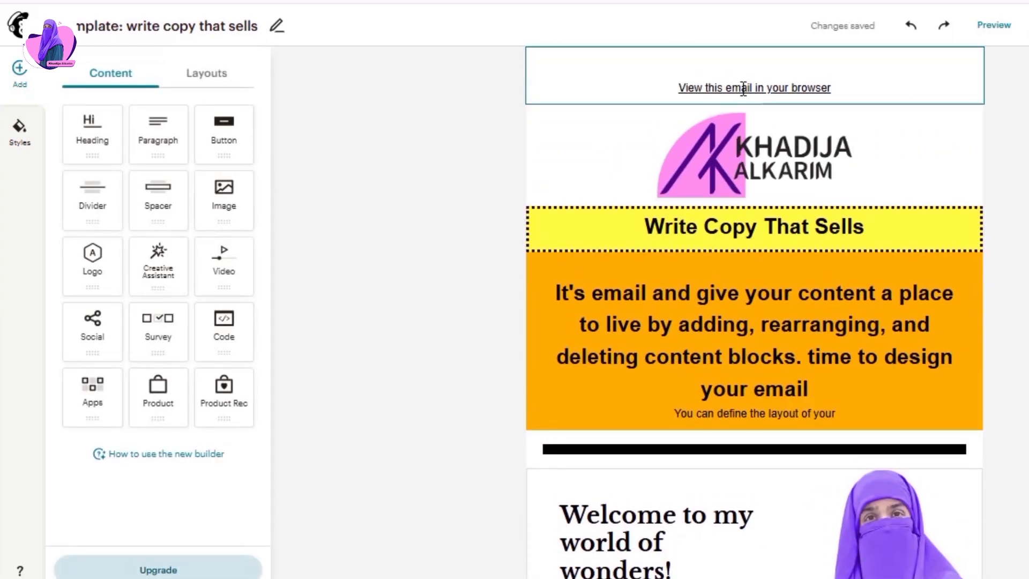
{"action": "left_click", "coordinate": [743, 88]}
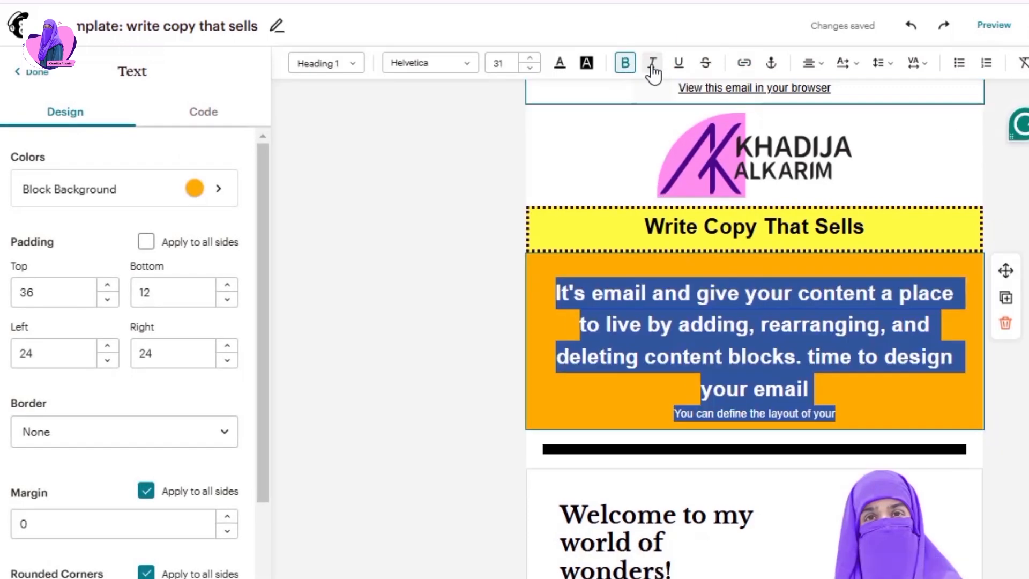
{"action": "left_click", "coordinate": [654, 71]}
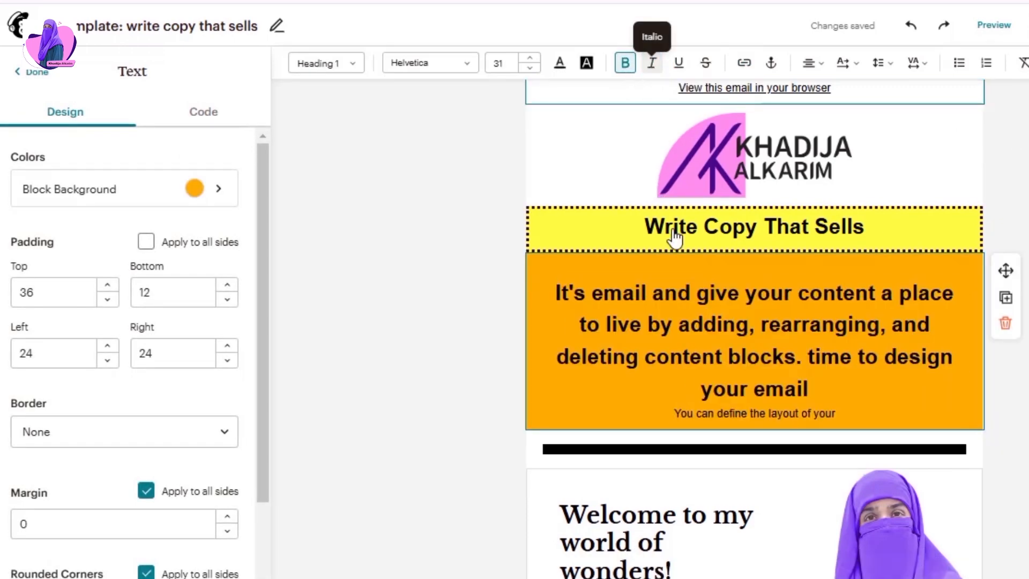
{"action": "double_click", "coordinate": [707, 324]}
{"action": "triple_click", "coordinate": [706, 338]}
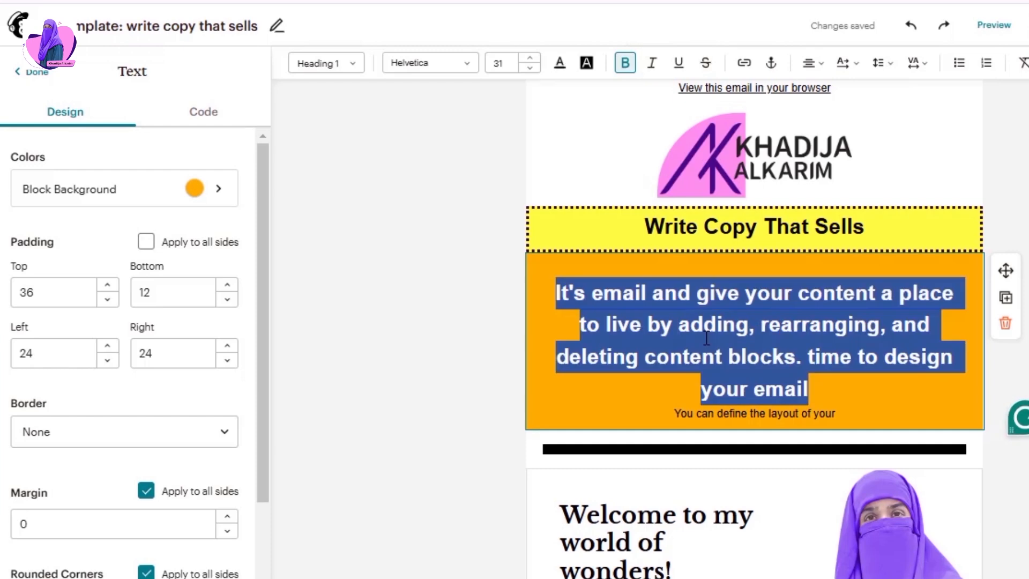
{"action": "left_click", "coordinate": [654, 71]}
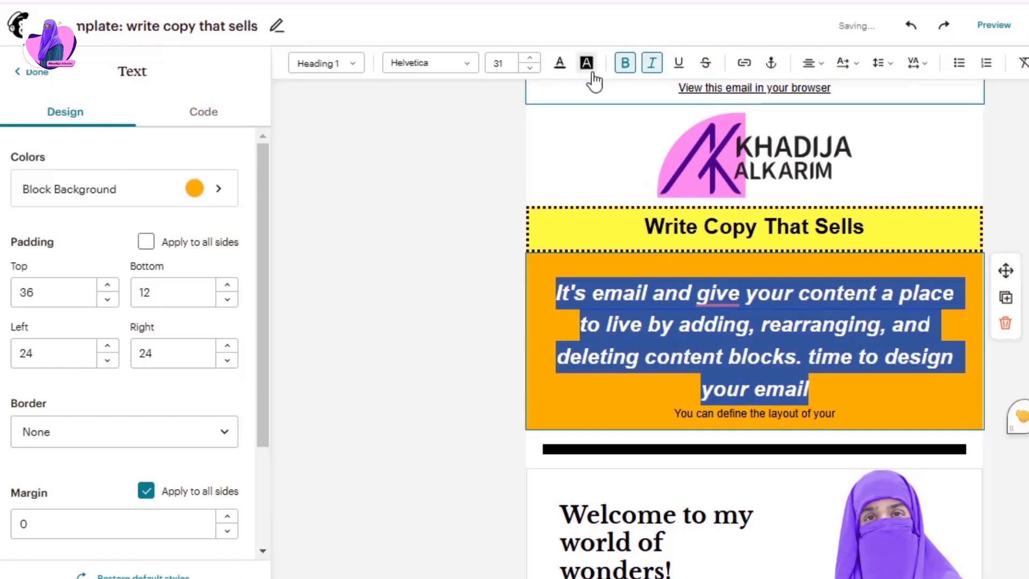
{"action": "left_click", "coordinate": [625, 64]}
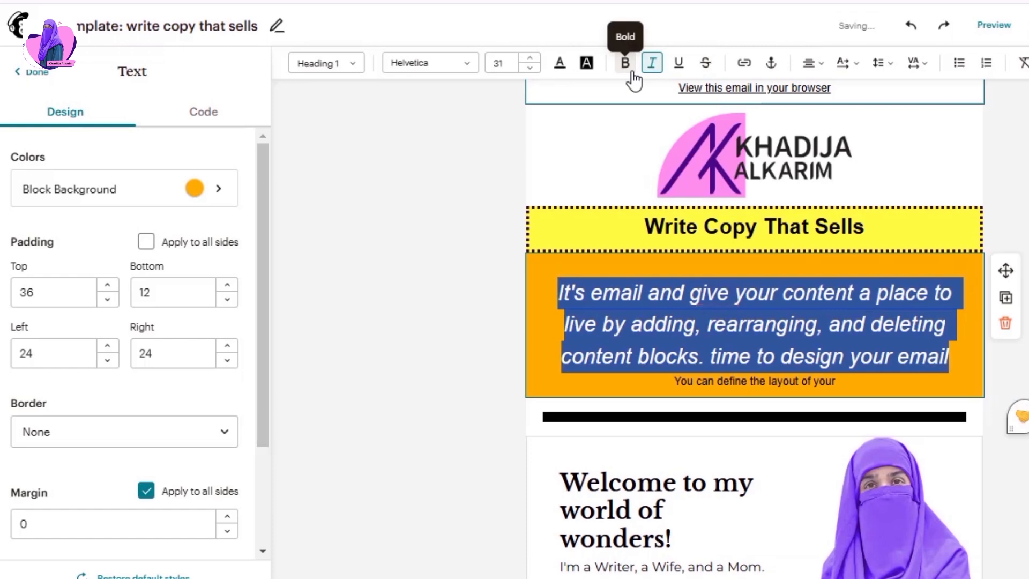
{"action": "left_click", "coordinate": [632, 74]}
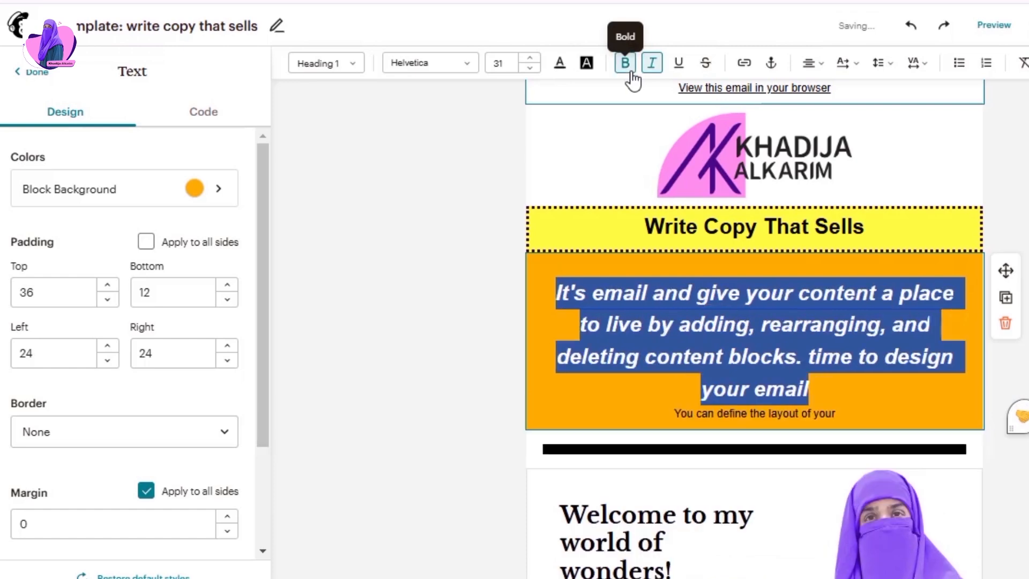
- Change the font of the large italic heading in the orange text block to Comic Sans
{"action": "left_click", "coordinate": [467, 65]}
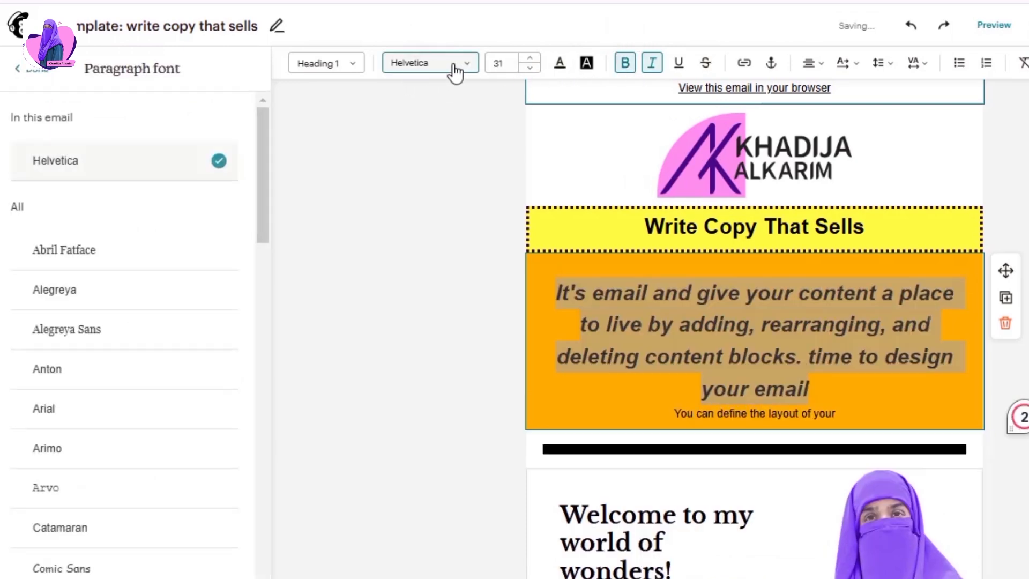
{"action": "left_click", "coordinate": [104, 417]}
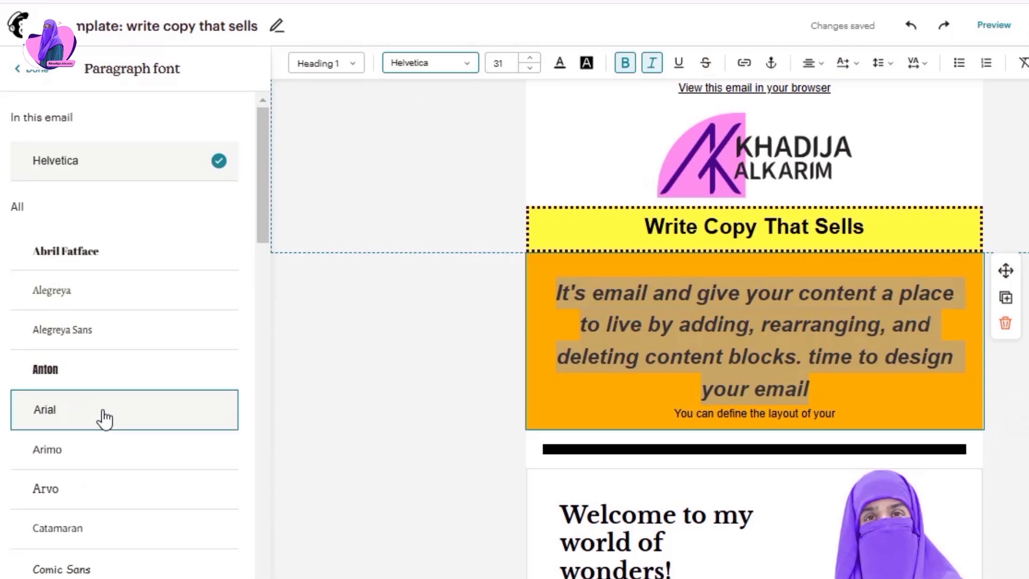
{"action": "scroll", "coordinate": [102, 418], "scroll_direction": "down", "scroll_amount": 3}
{"action": "left_click", "coordinate": [89, 419]}
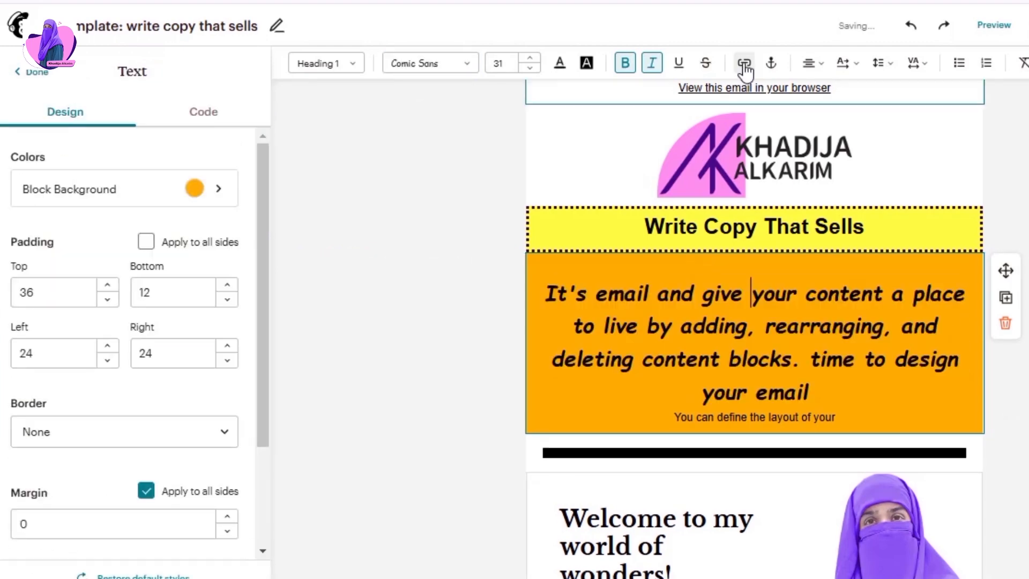
- Look at the web link settings for the orange block's heading and the text alignment options for the "Write Copy That Sells" heading
{"action": "left_click", "coordinate": [745, 64]}
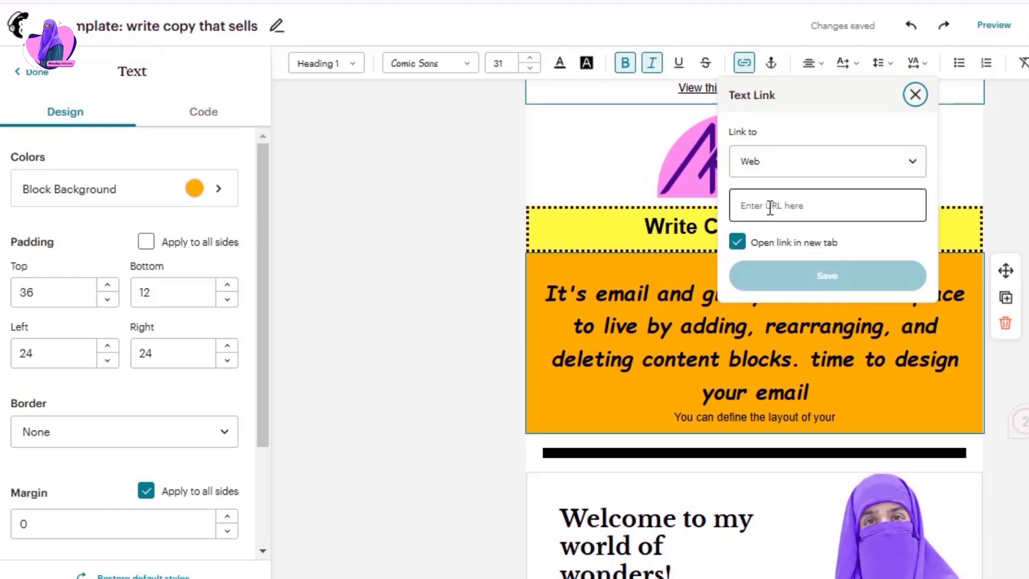
{"action": "left_click", "coordinate": [679, 236]}
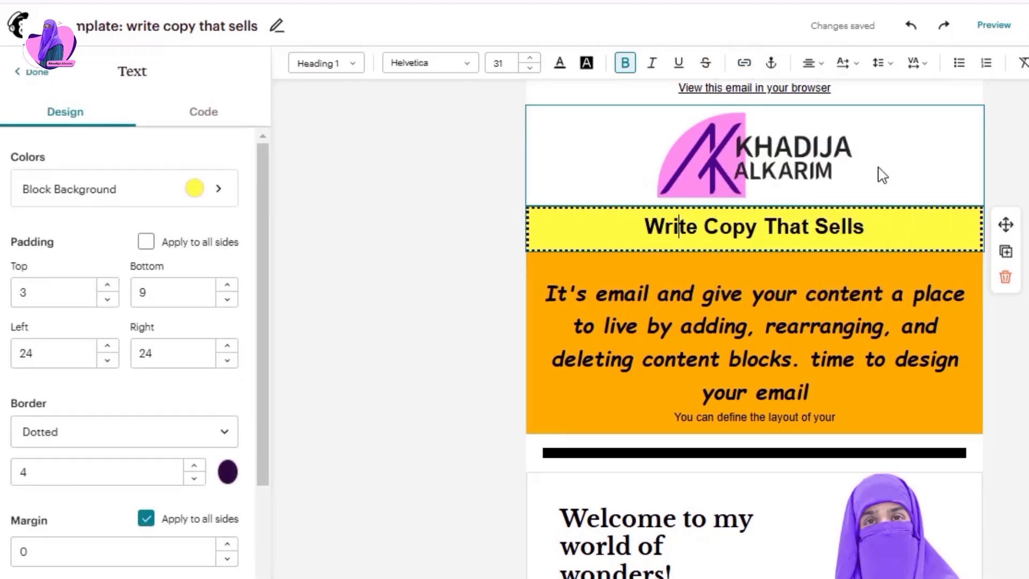
{"action": "left_click", "coordinate": [810, 64]}
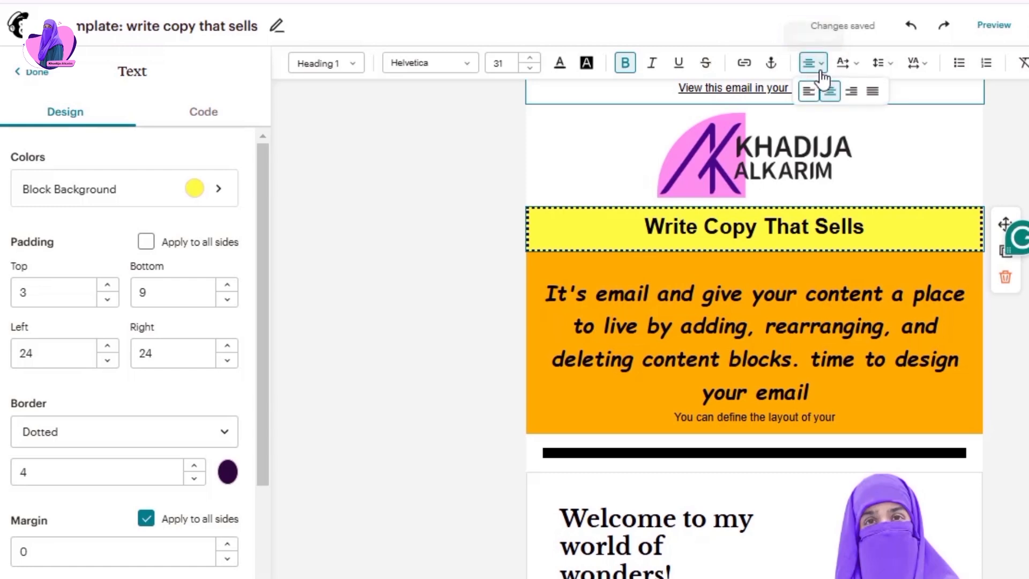
- Apply a white text highlight to the "Write Copy That Sells" heading, trying yellow #FEFB41 and the pink shades first
{"action": "left_click", "coordinate": [587, 63]}
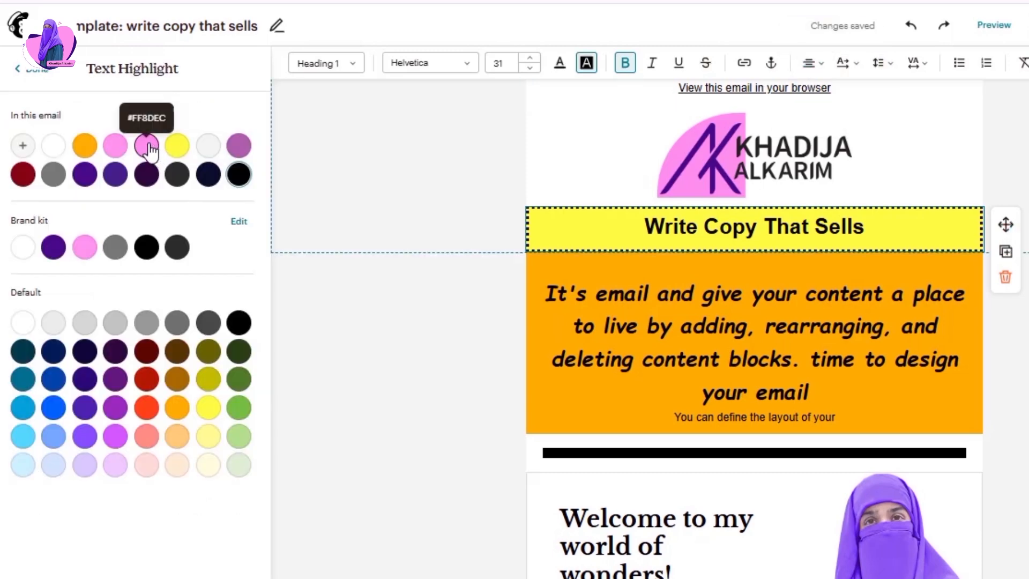
{"action": "left_click", "coordinate": [176, 145]}
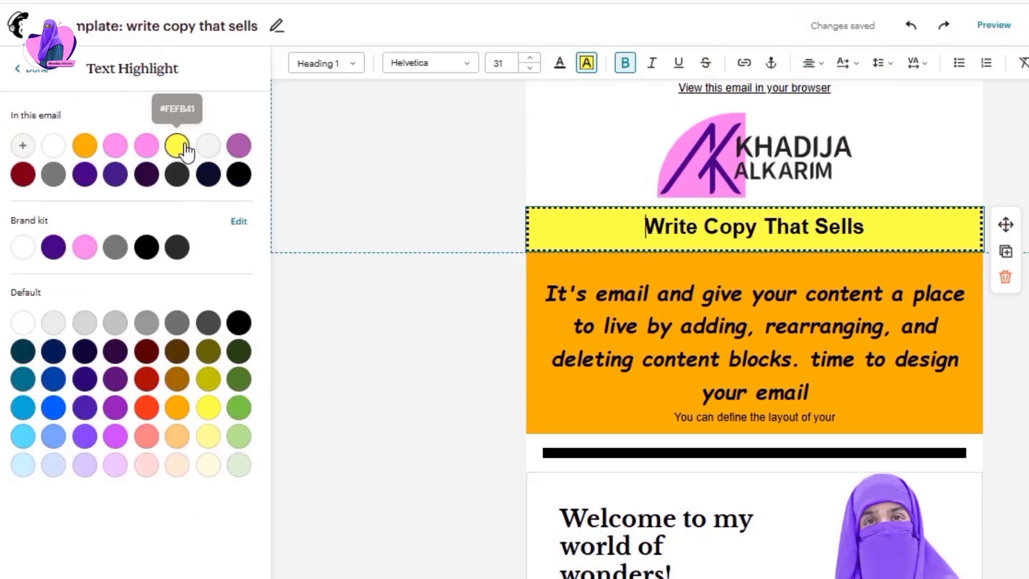
{"action": "left_click", "coordinate": [147, 148]}
{"action": "left_click", "coordinate": [112, 147]}
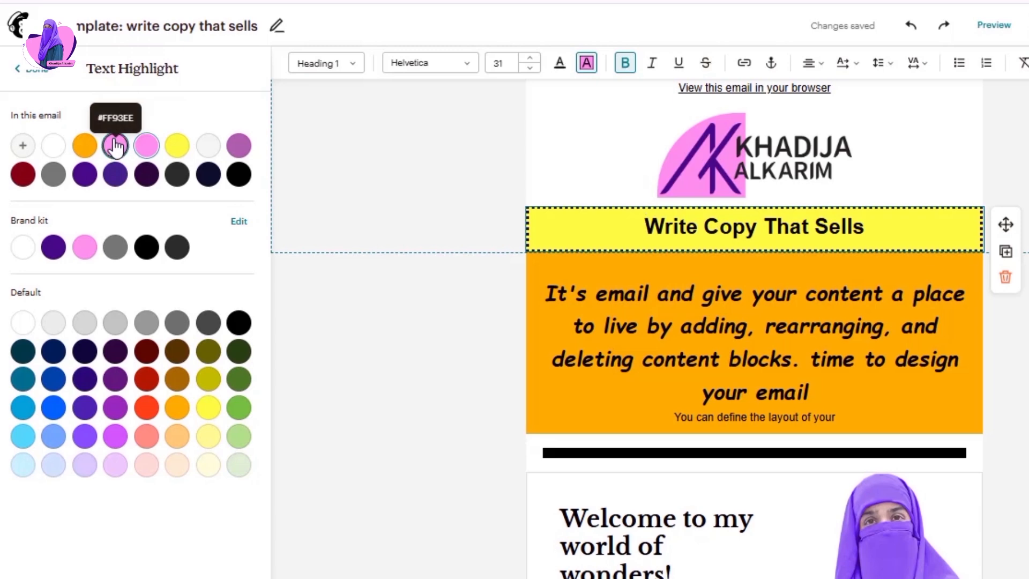
{"action": "triple_click", "coordinate": [688, 221]}
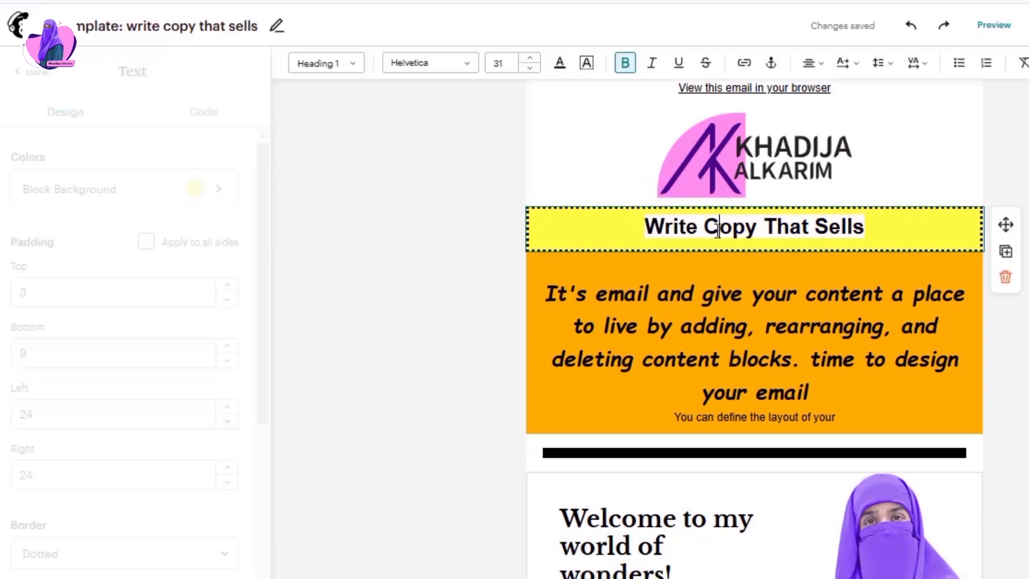
- Set the font size of the "Write Copy That Sells" heading to 38, trying smaller sizes down to 27, and finish editing the block
{"action": "left_click", "coordinate": [534, 60]}
{"action": "left_click", "coordinate": [534, 56]}
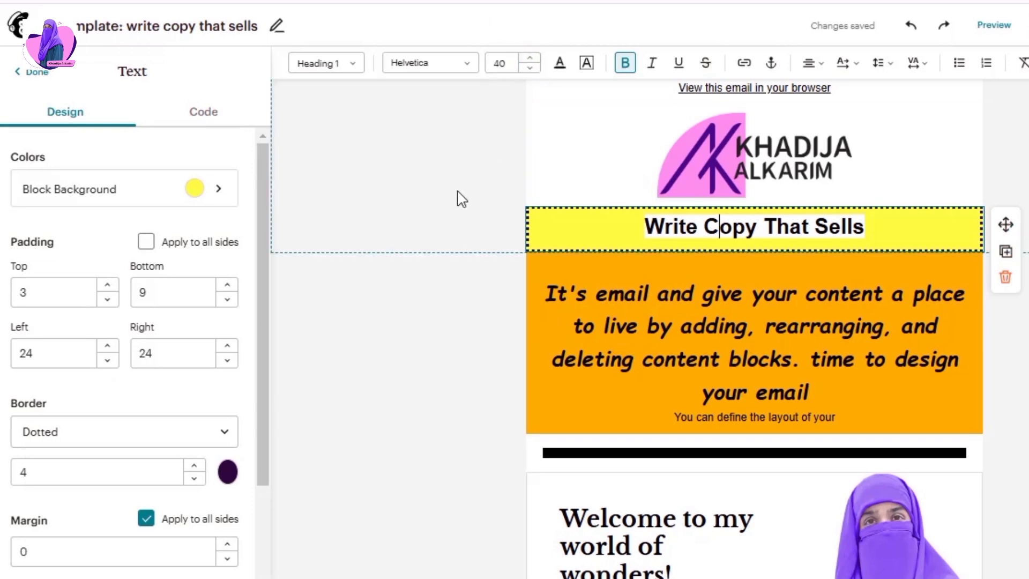
{"action": "triple_click", "coordinate": [675, 224]}
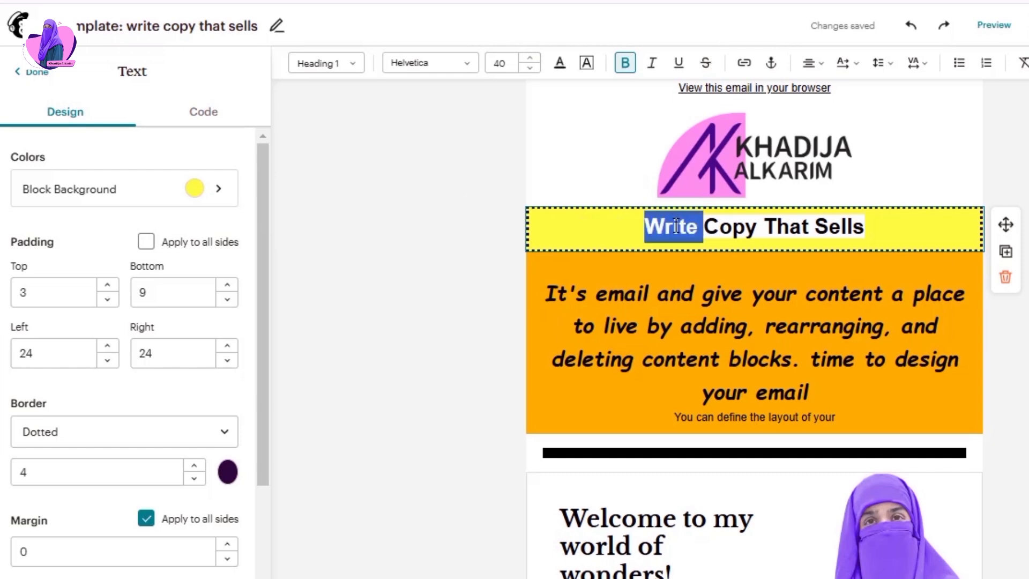
{"action": "left_click", "coordinate": [530, 68]}
{"action": "left_click", "coordinate": [530, 69]}
{"action": "left_click", "coordinate": [529, 69]}
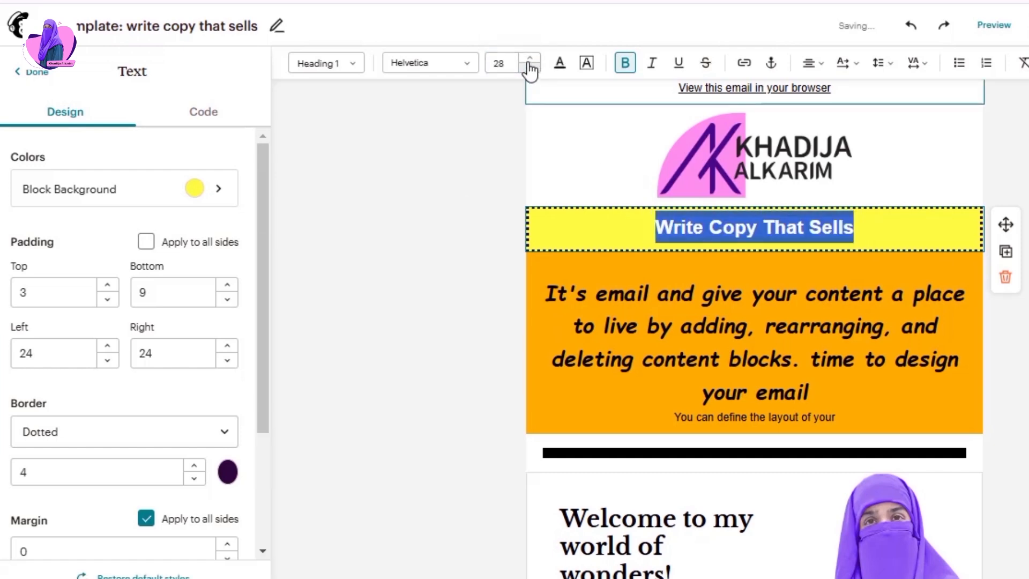
{"action": "left_click", "coordinate": [529, 69]}
{"action": "left_click", "coordinate": [529, 59]}
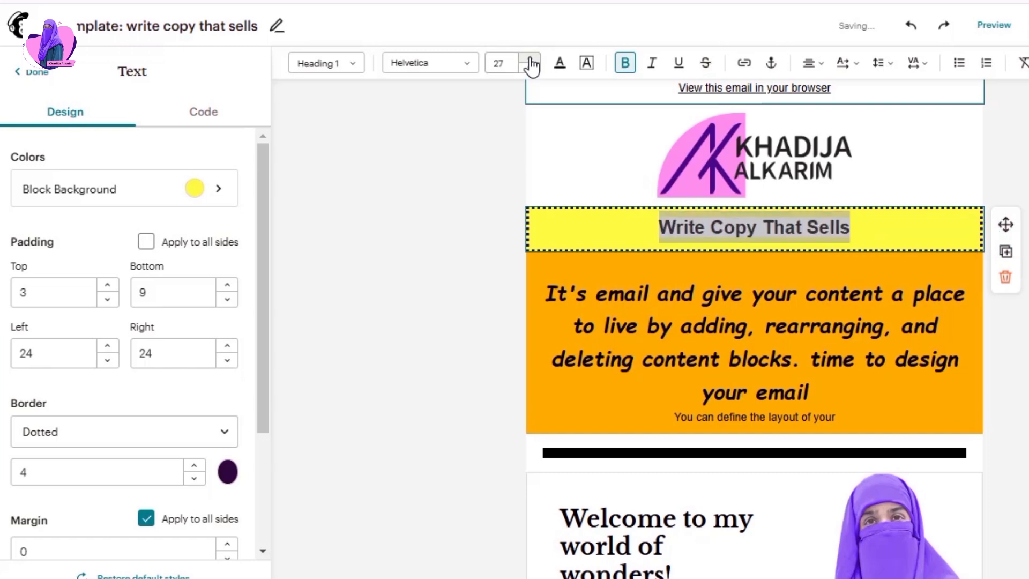
{"action": "left_click", "coordinate": [530, 59]}
{"action": "left_click", "coordinate": [530, 59]}
{"action": "left_click", "coordinate": [530, 58]}
{"action": "left_click", "coordinate": [530, 59]}
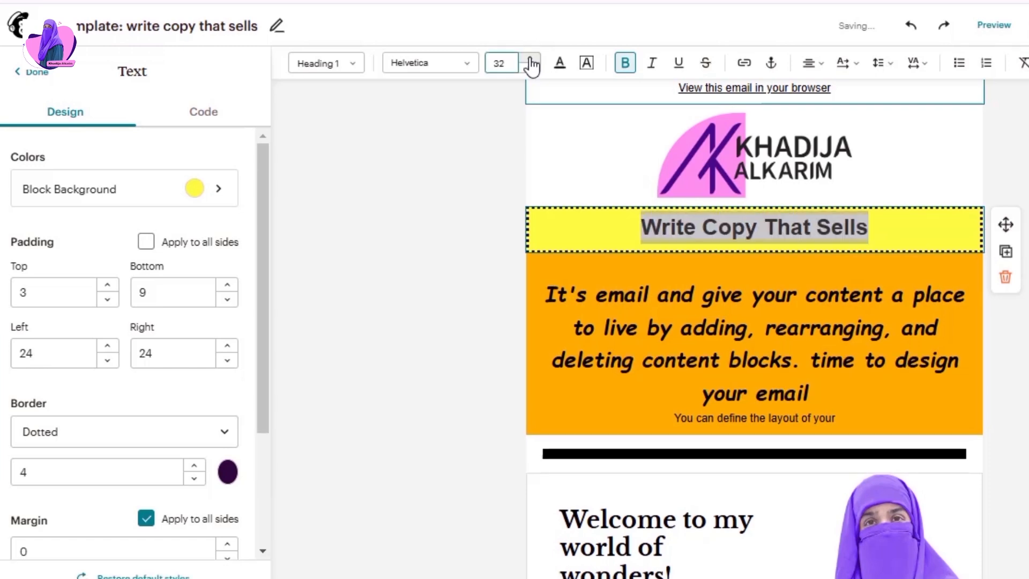
{"action": "left_click", "coordinate": [530, 59]}
{"action": "left_click", "coordinate": [530, 59]}
{"action": "left_click", "coordinate": [530, 59]}
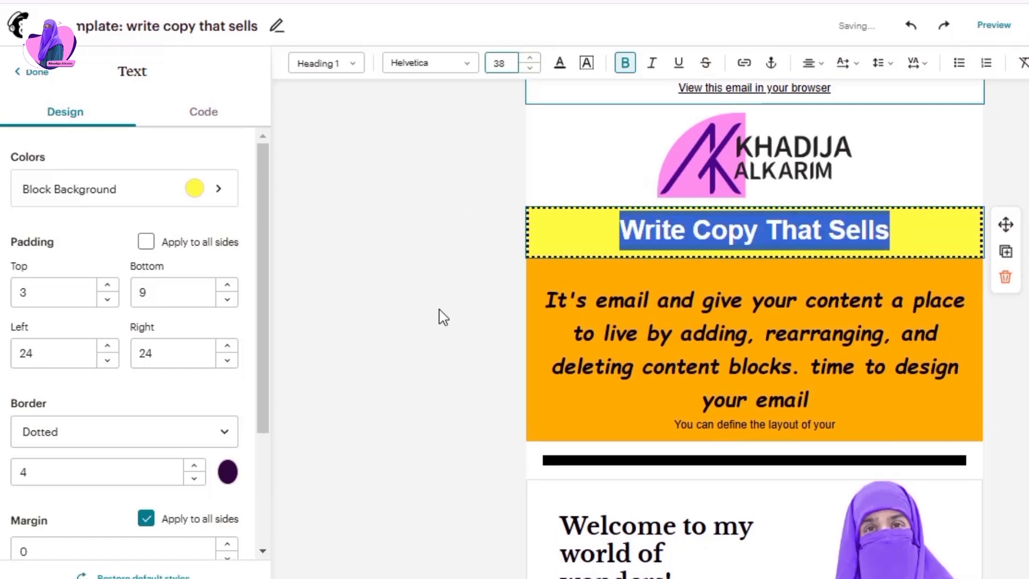
{"action": "left_click", "coordinate": [441, 332]}
{"action": "scroll", "coordinate": [443, 333], "scroll_direction": "down", "scroll_amount": 4}
{"action": "scroll", "coordinate": [443, 333], "scroll_direction": "down", "scroll_amount": 1}
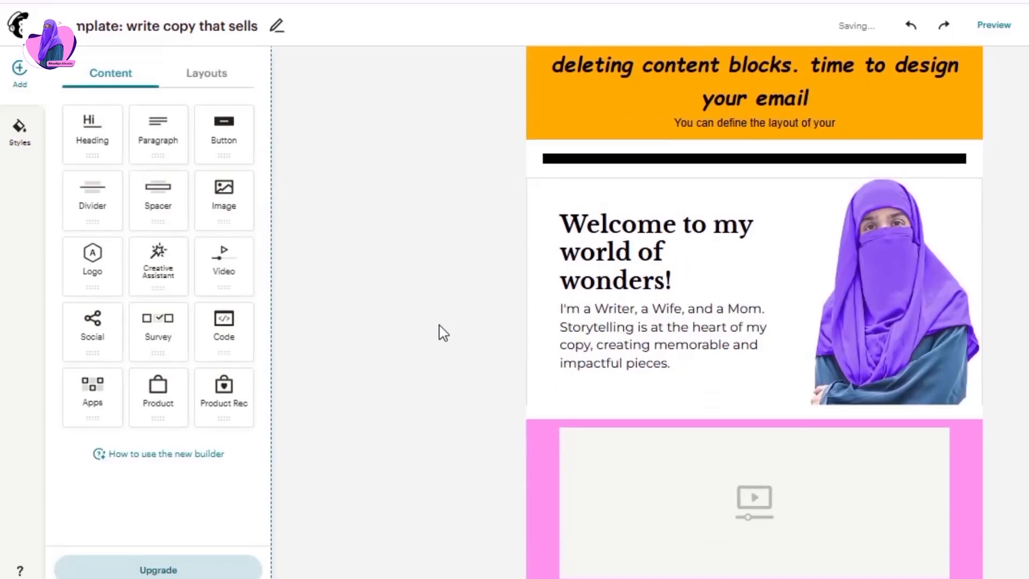